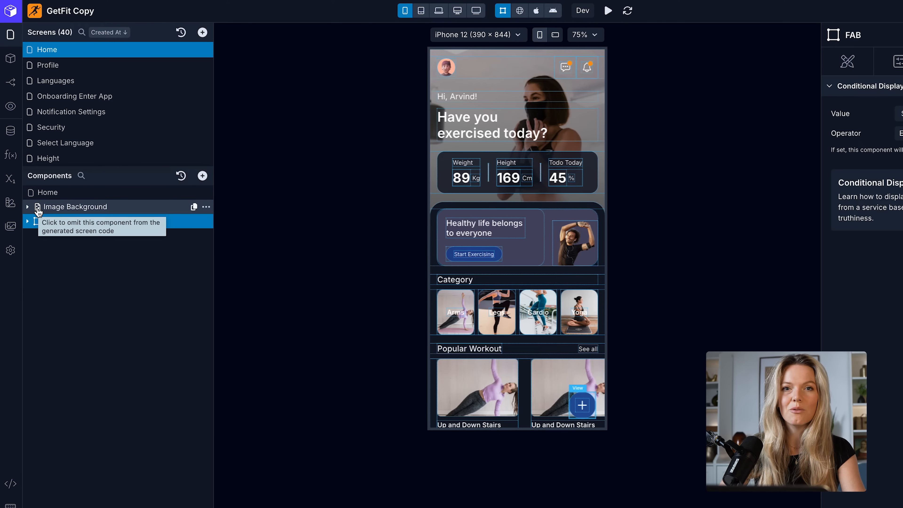
Try omitting the Image Background and FAB components from the generated screen code, and include both again
click(38, 208)
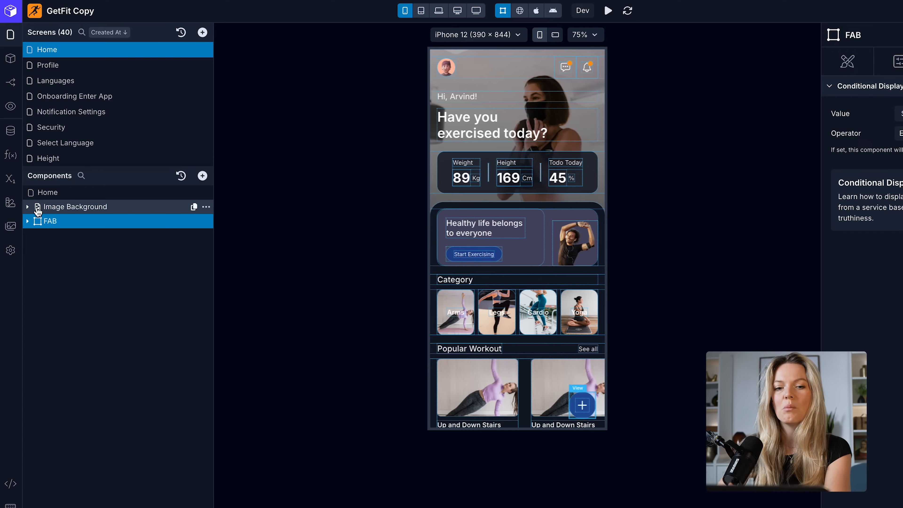
click(38, 209)
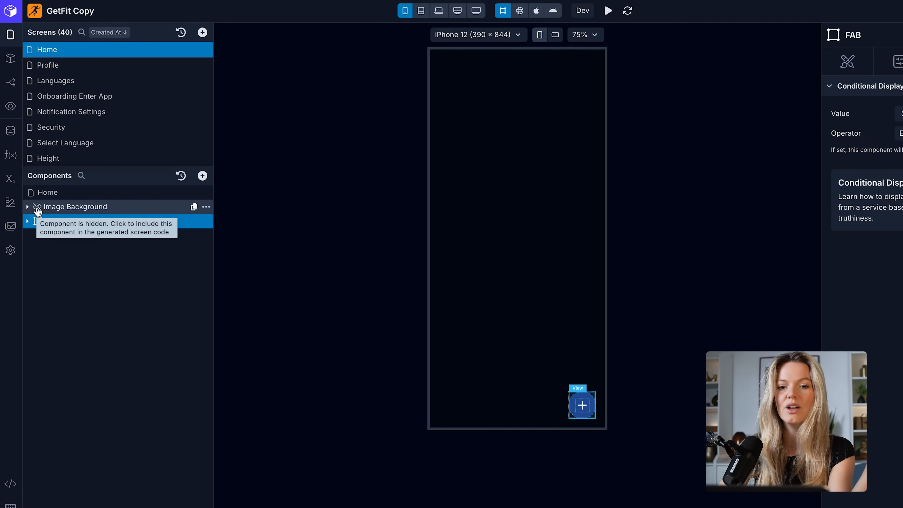
click(38, 208)
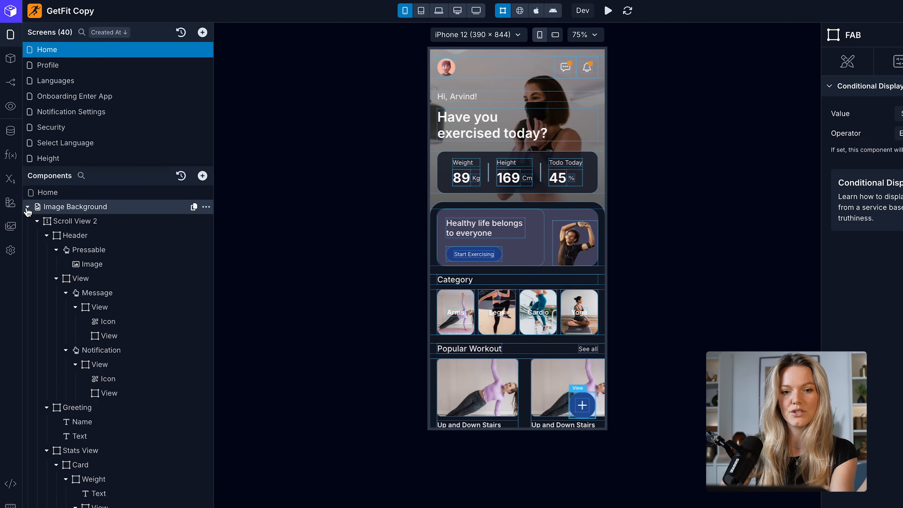
click(27, 208)
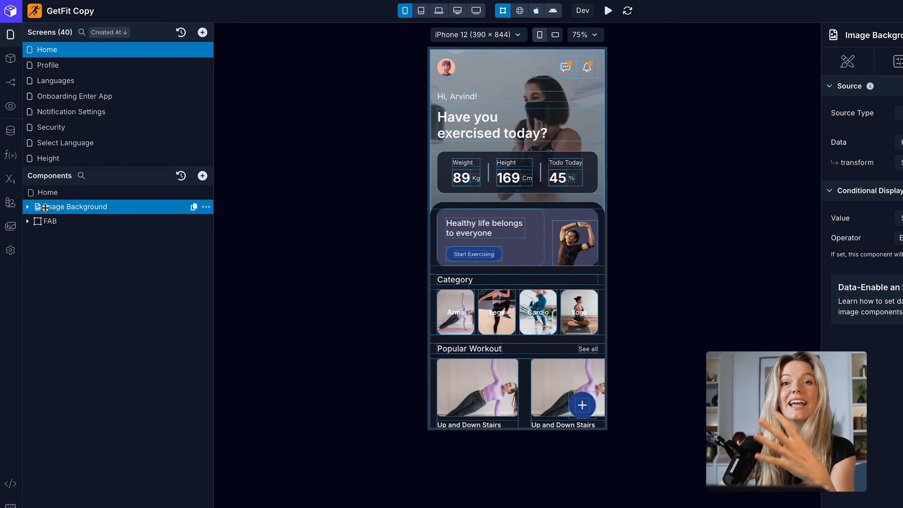
click(37, 223)
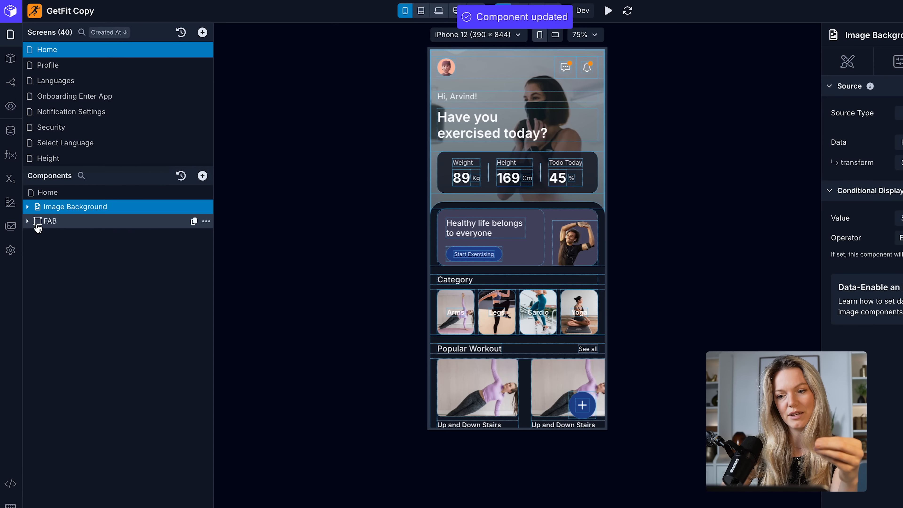
click(37, 224)
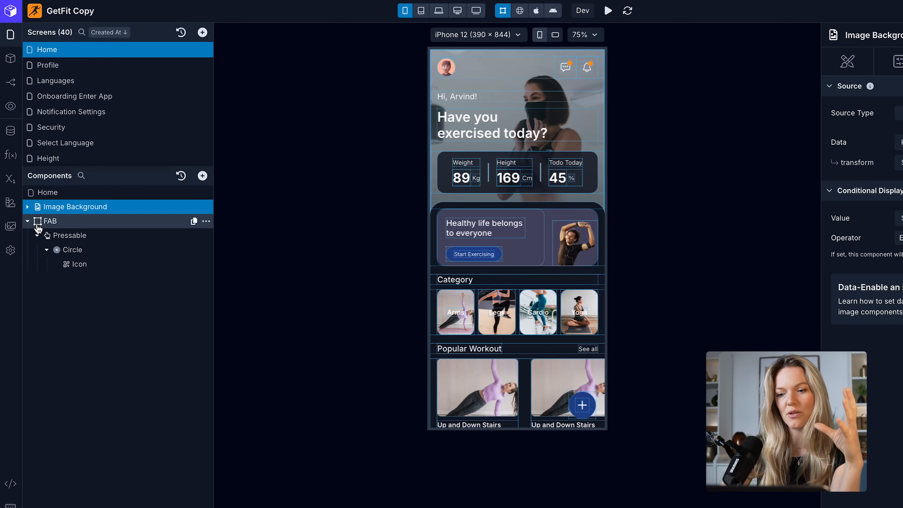
Delete the FAB component from the Home screen
click(30, 226)
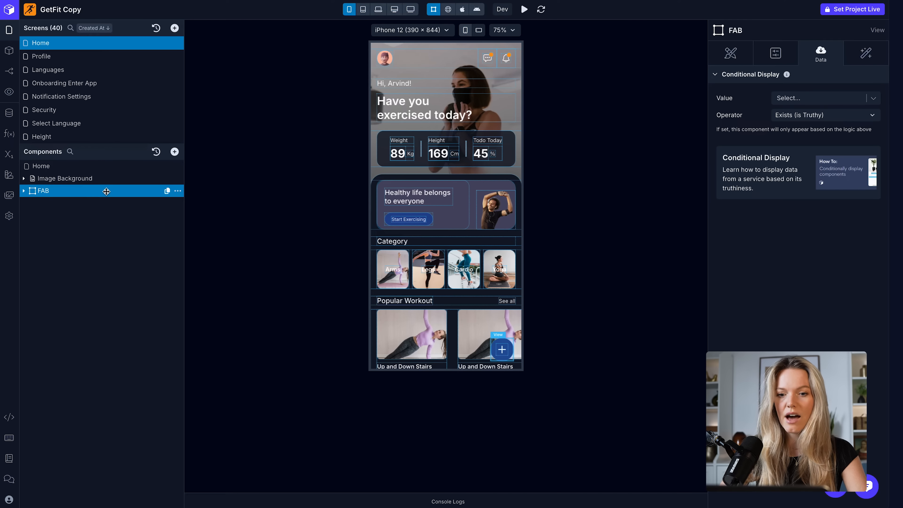
click(178, 192)
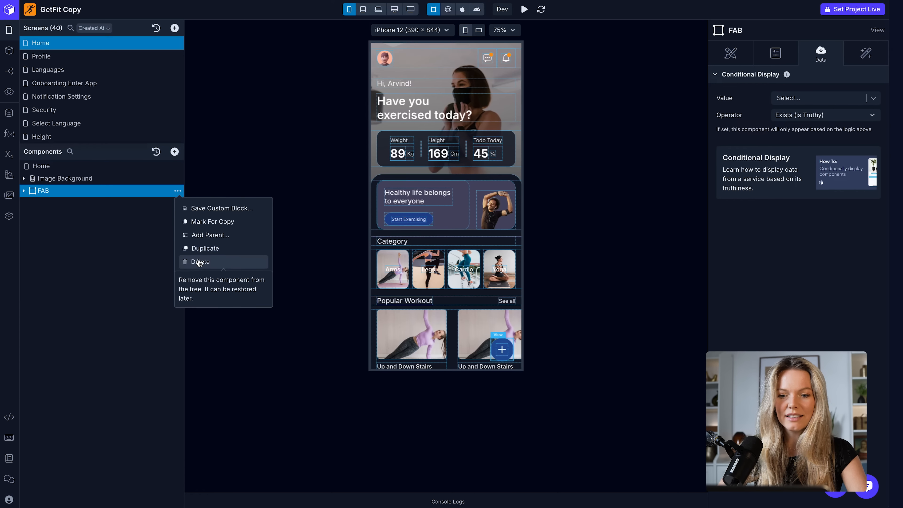
click(198, 262)
Expand the Image Background component, review its nested components and select the Header view
click(25, 180)
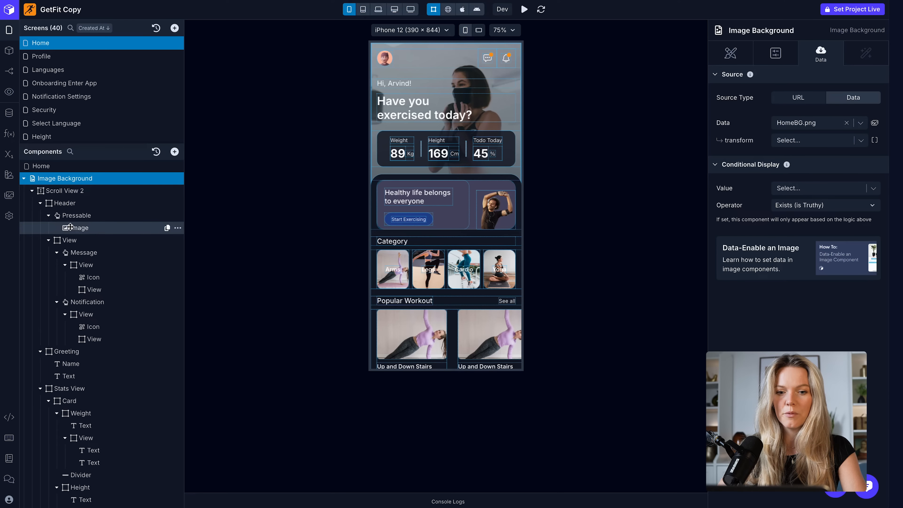
scroll(79, 288, down, 2)
scroll(79, 288, down, 4)
scroll(80, 290, up, 5)
scroll(80, 290, up, 1)
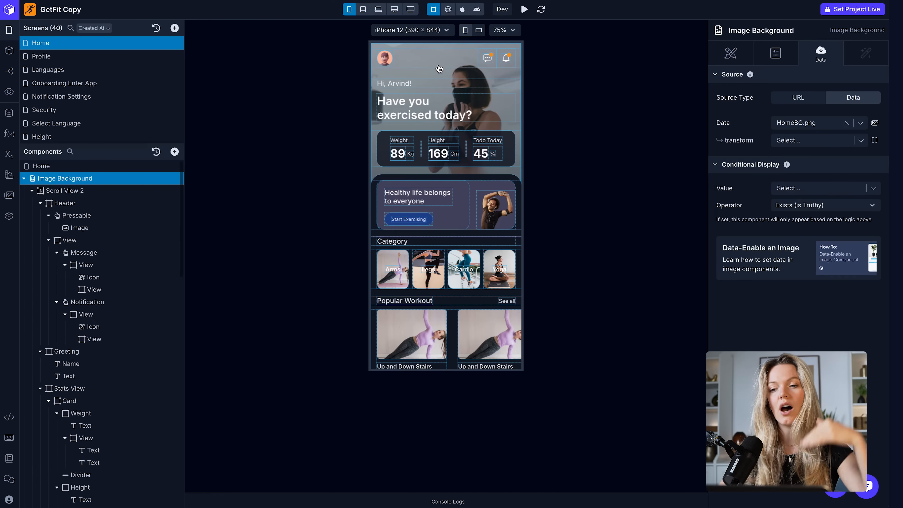
click(398, 63)
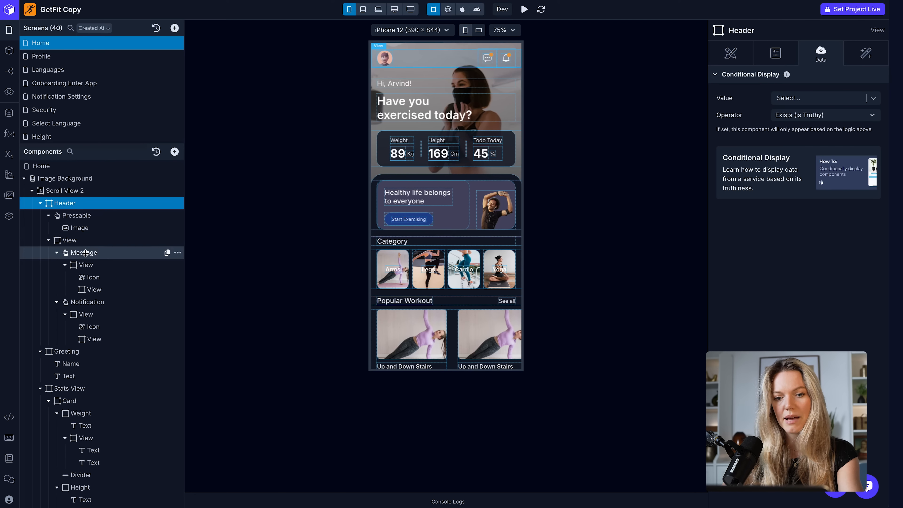
Check the header in the Figma Fitness App design and, back in Chrome, delete the Message component from the Home screen's Header
mouse_move(406, 505)
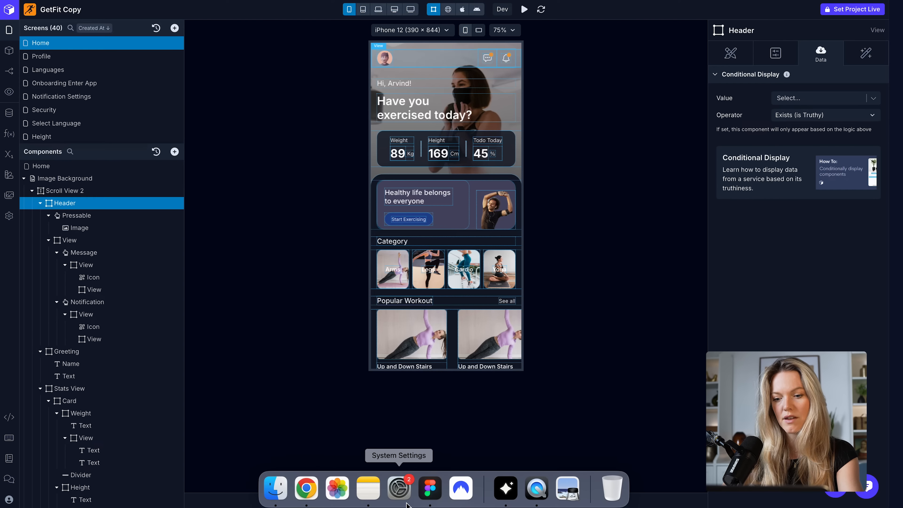
click(430, 487)
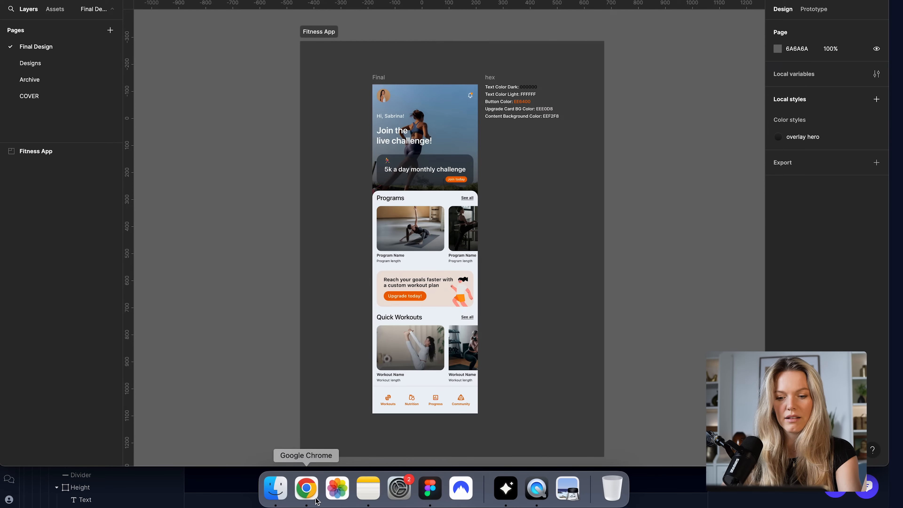
click(316, 500)
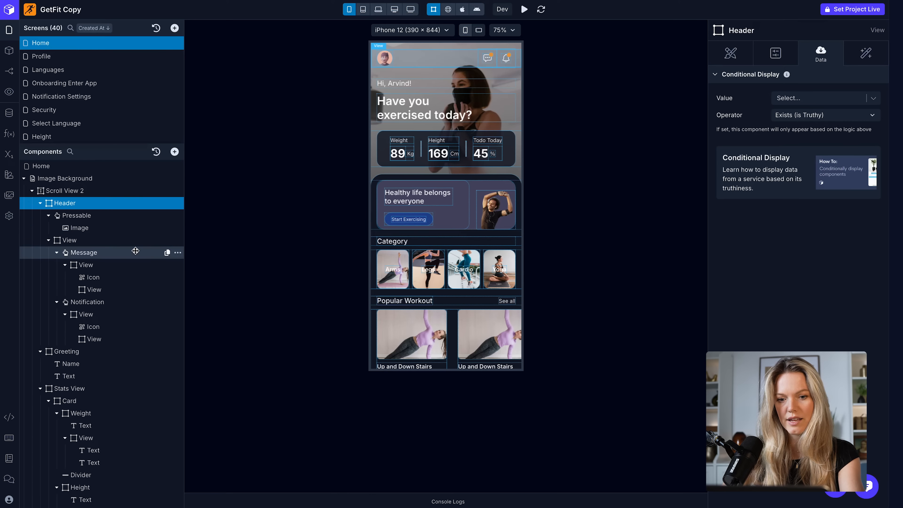
click(177, 252)
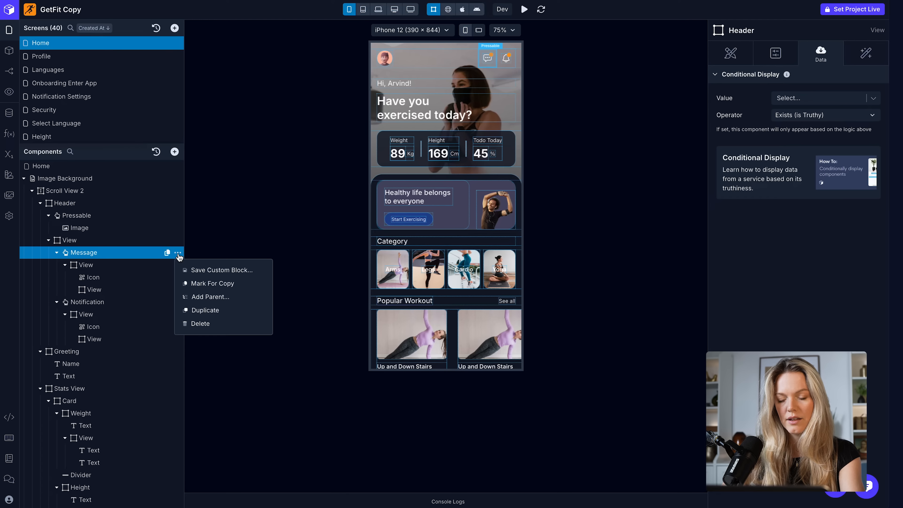
click(199, 324)
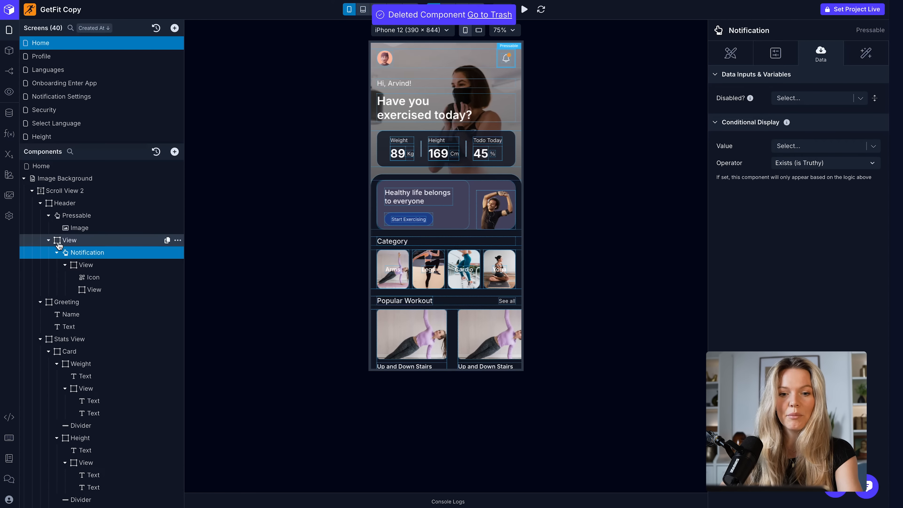
click(40, 204)
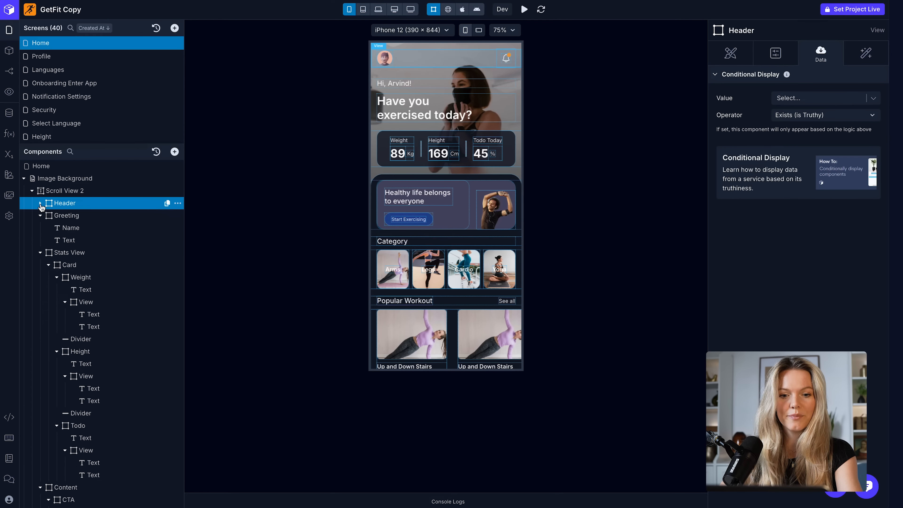
Select the Greeting view, compare it with the greeting in the Figma Fitness App design and return to Chrome
click(61, 215)
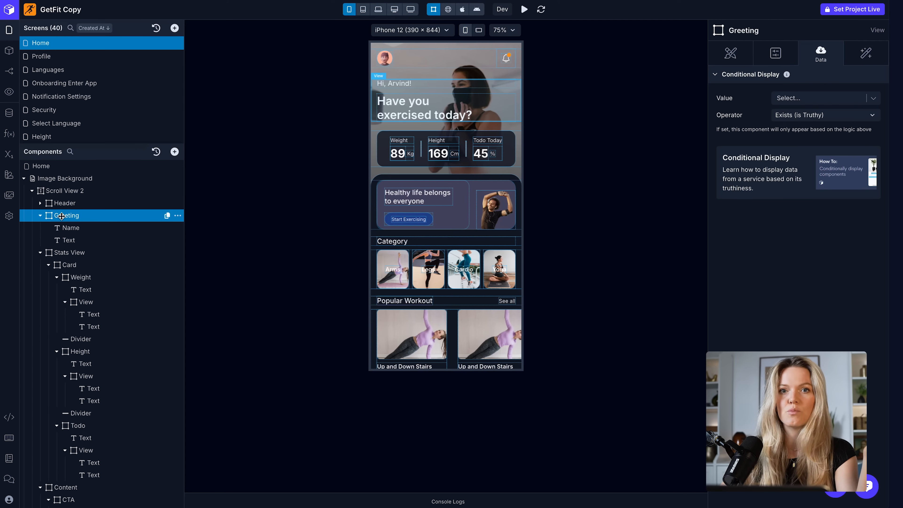
click(428, 488)
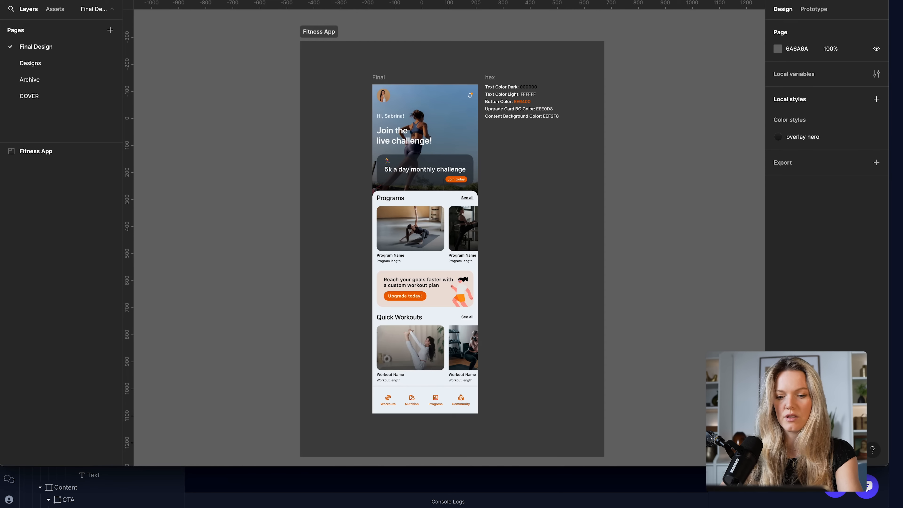
mouse_move(312, 505)
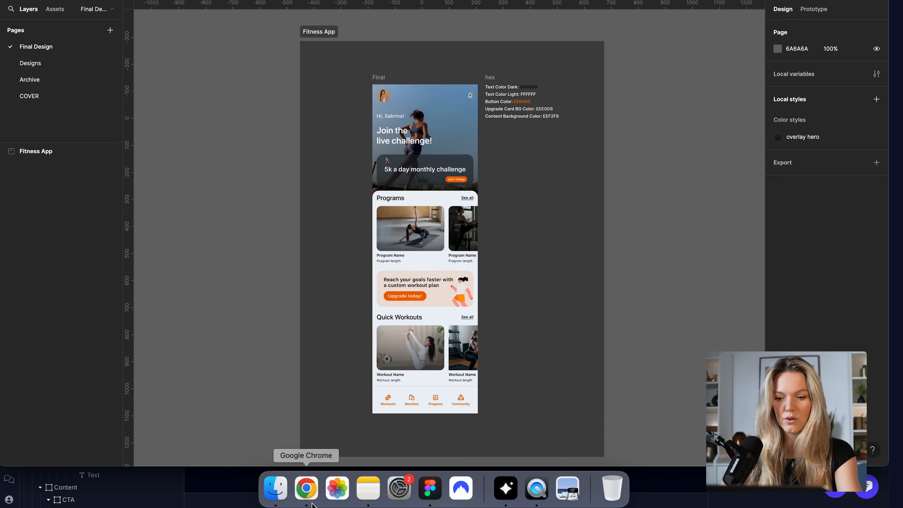
click(306, 487)
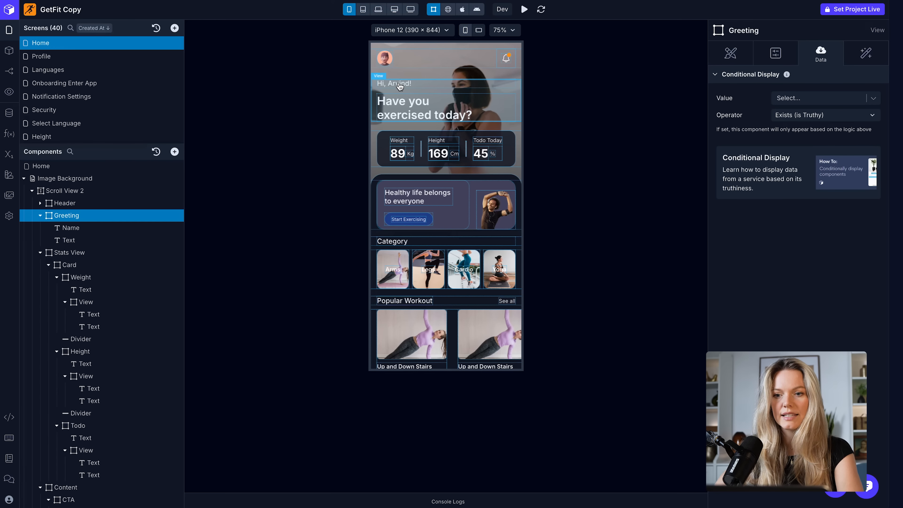
Replace the first name in the Greeting's Name text with the one used in the Figma design
click(87, 228)
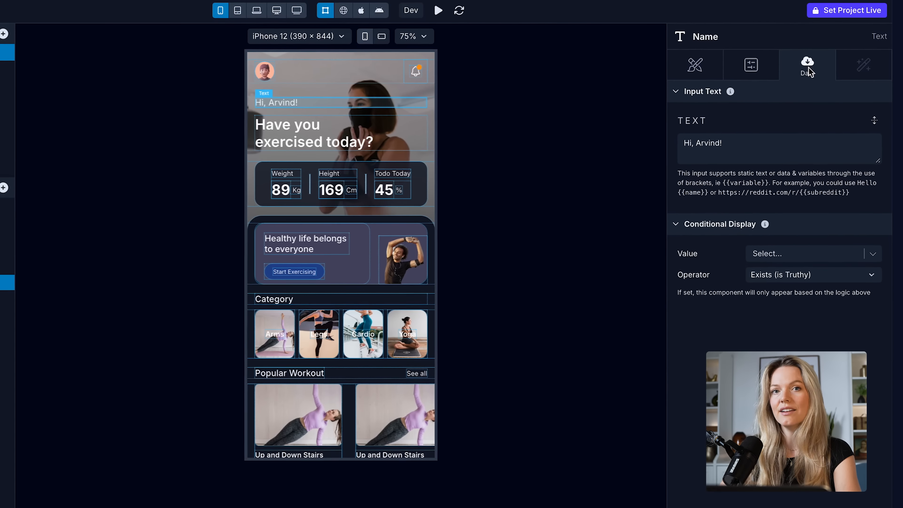
double_click(712, 147)
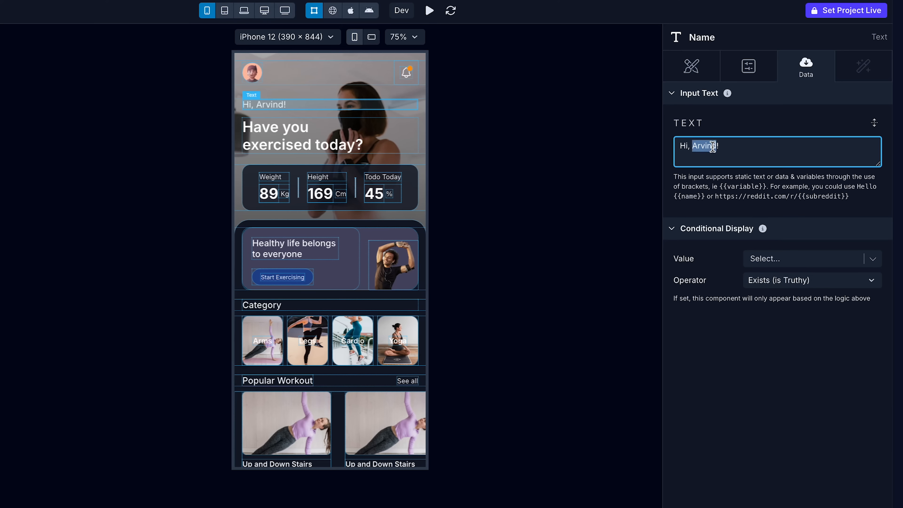
text(Sabrina)
Set the Name text's font weight to Medium
click(689, 71)
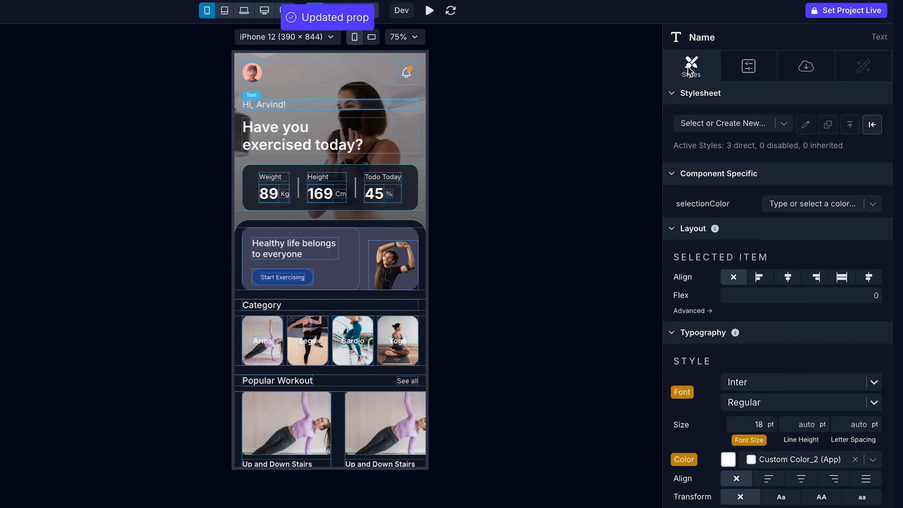
scroll(748, 319, down, 3)
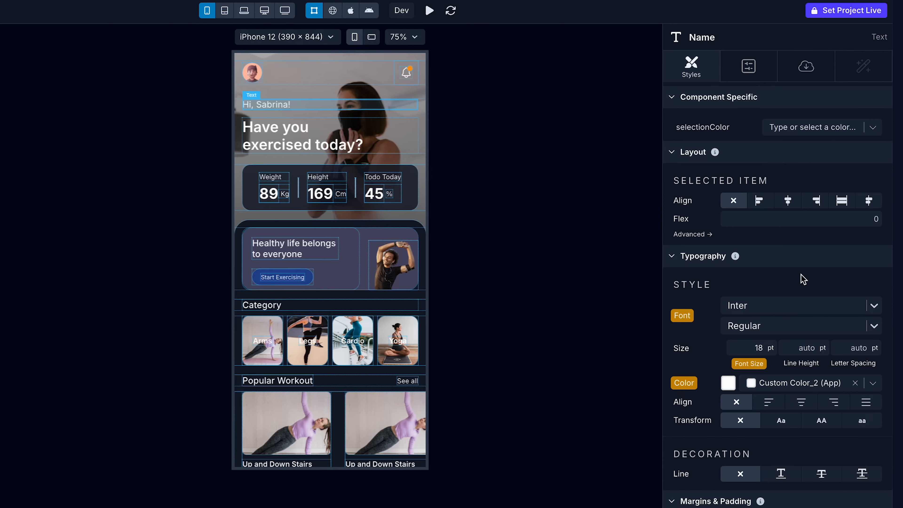
click(765, 329)
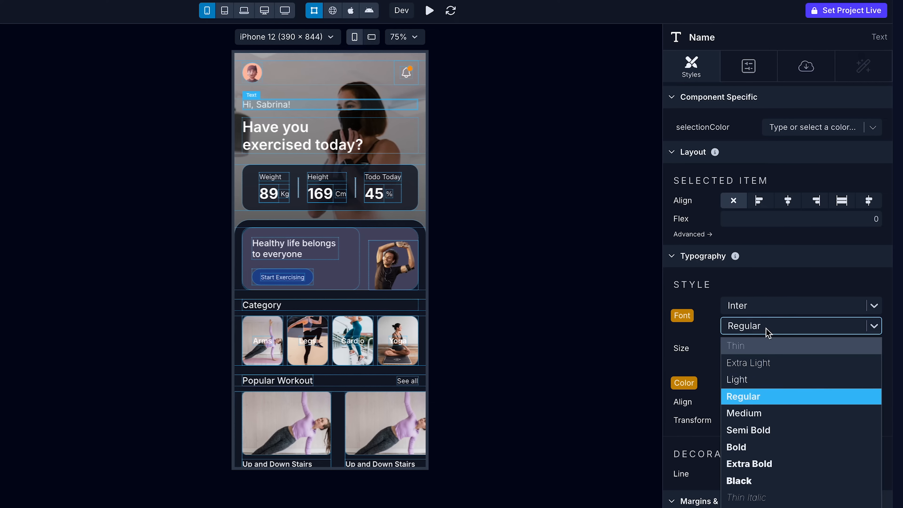
click(767, 409)
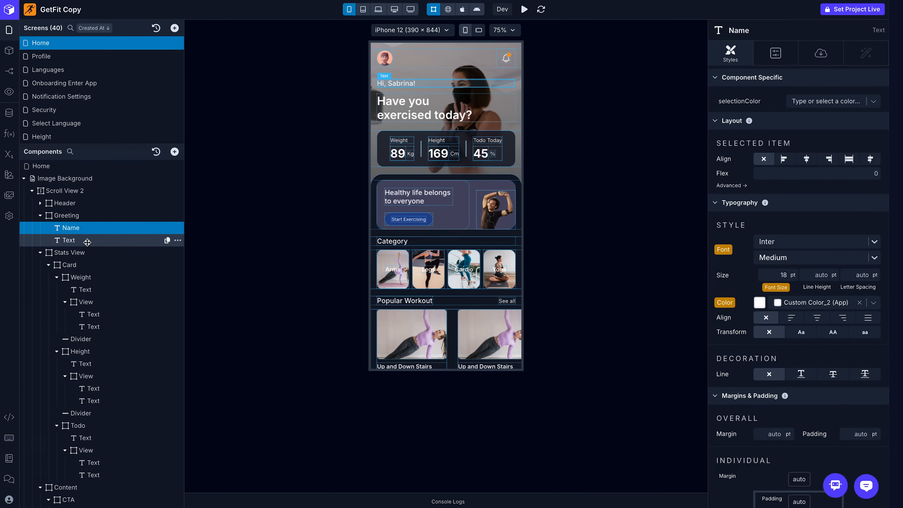
Change the Greeting's headline text to "Join the live challenge!", with a line break after "Join the"
click(85, 241)
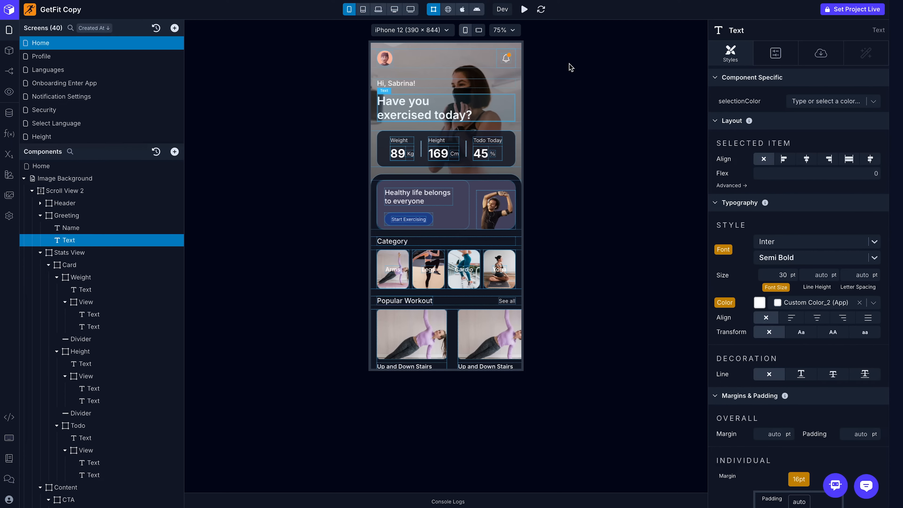
click(820, 56)
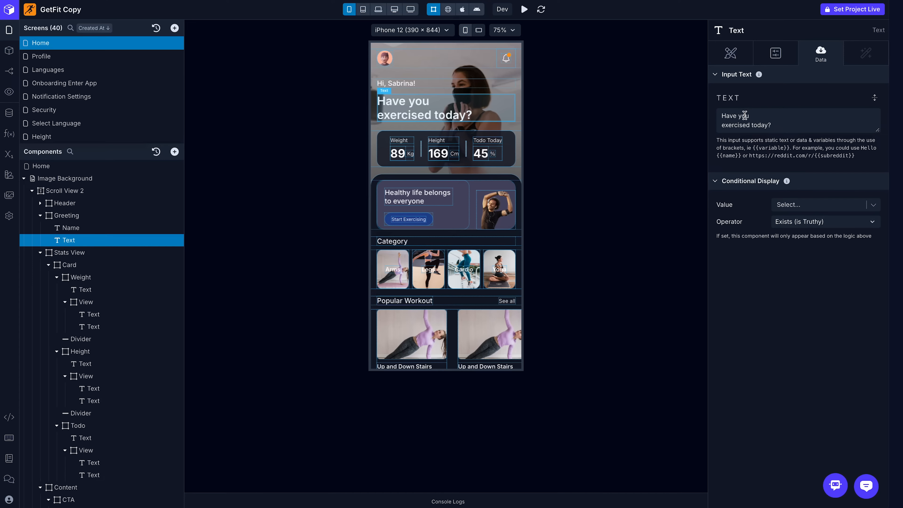
click(721, 125)
key(BackSpace)
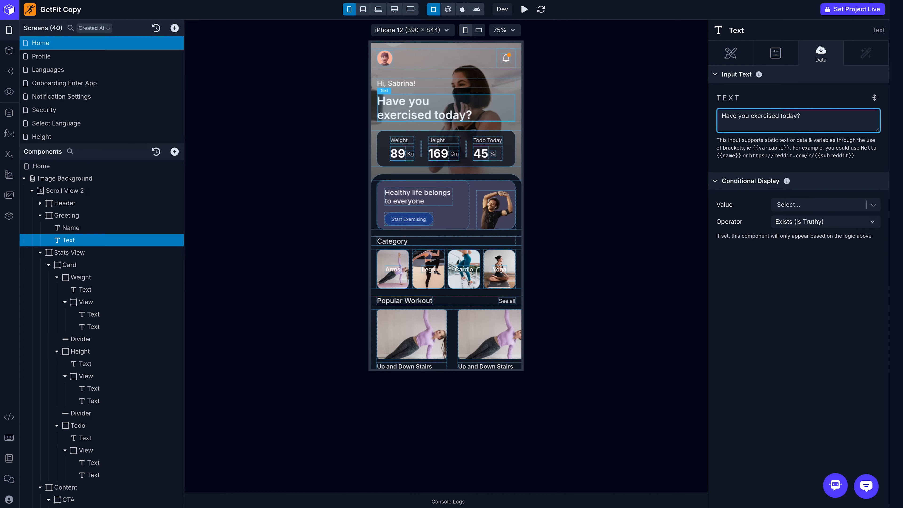
click(730, 53)
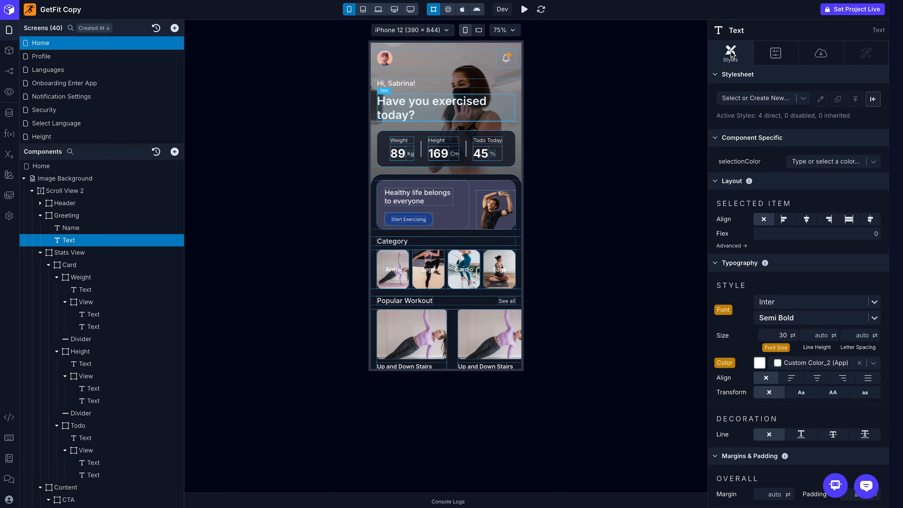
click(822, 54)
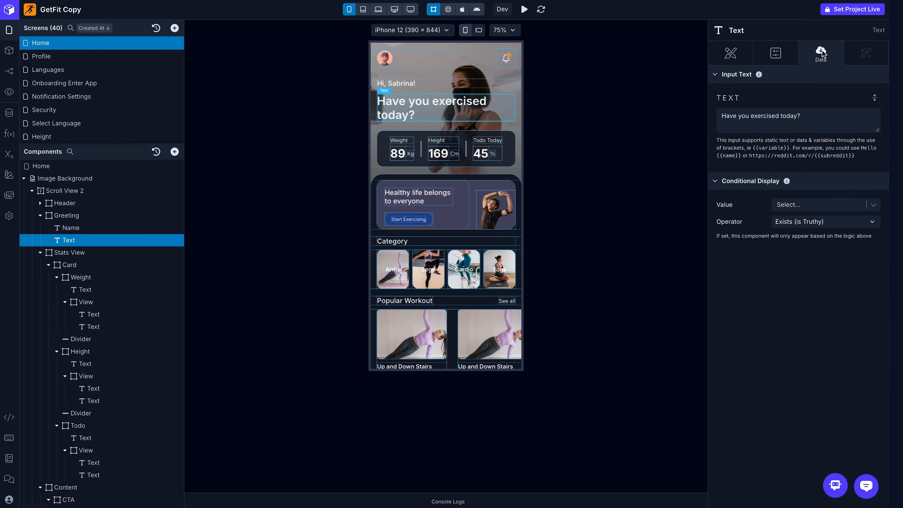
triple_click(763, 116)
text(Join the)
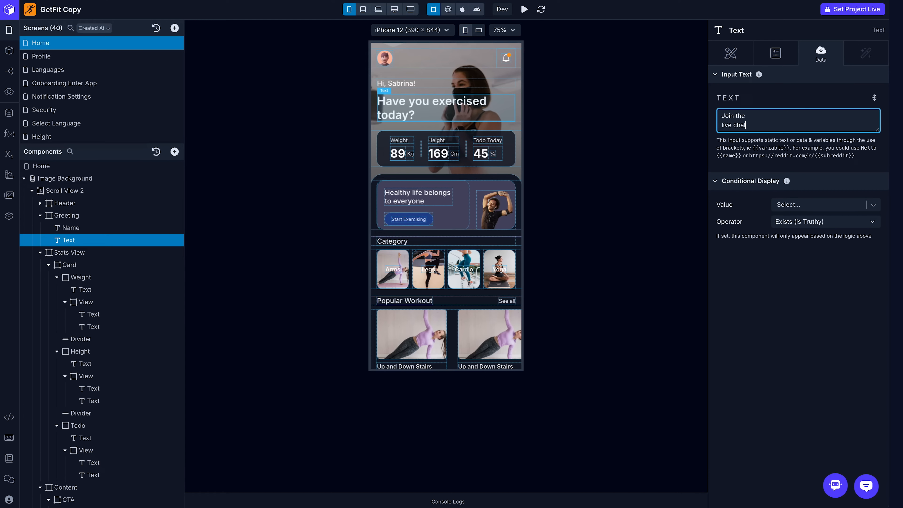
Set the font weight of the Greeting's headline text to Bold
click(739, 55)
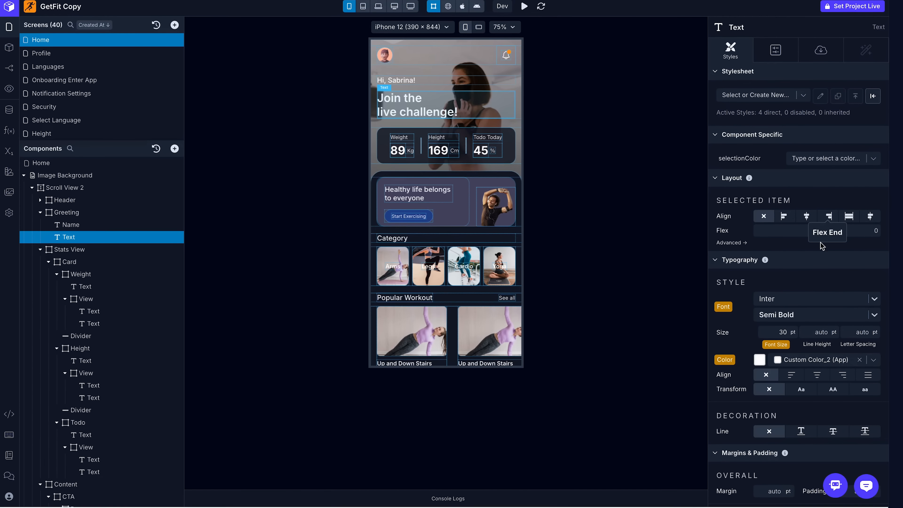
click(874, 318)
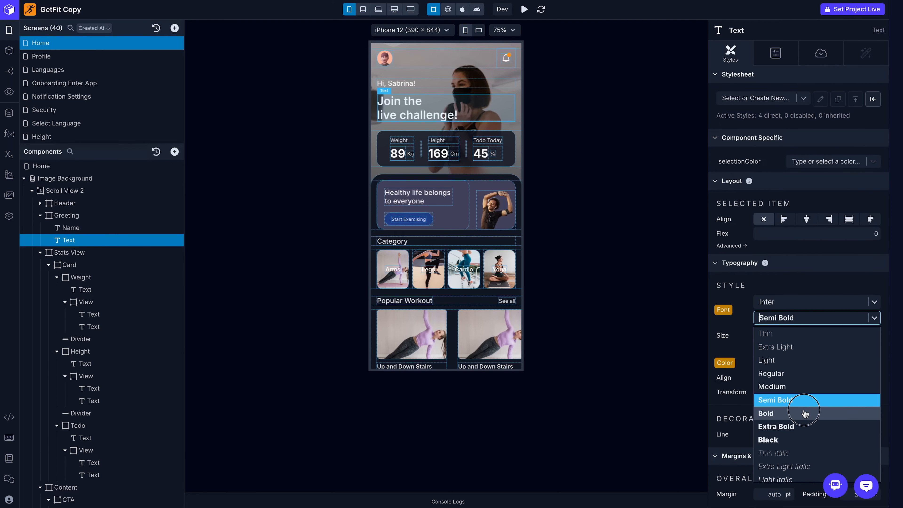
click(816, 413)
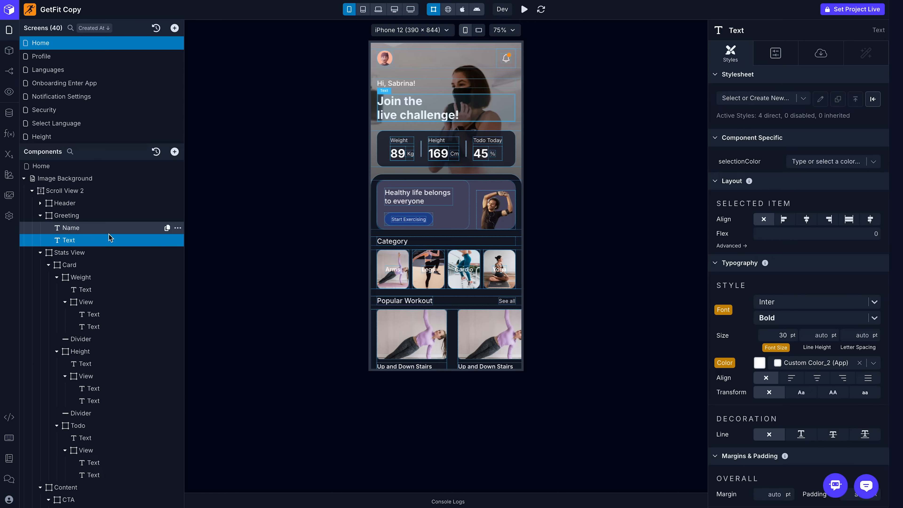
Switch to Figma, examine the challenge card in the Fitness App design and return to Chrome
click(389, 148)
click(432, 500)
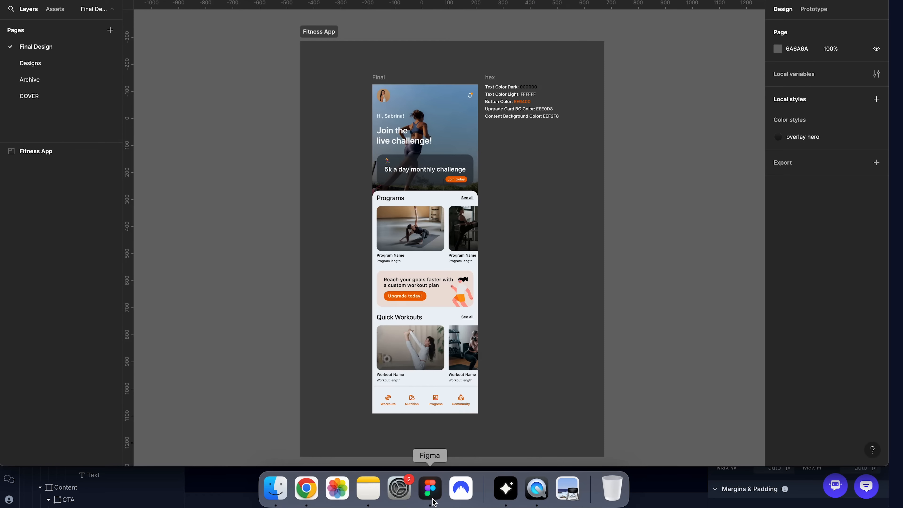
scroll(421, 175, up, 10)
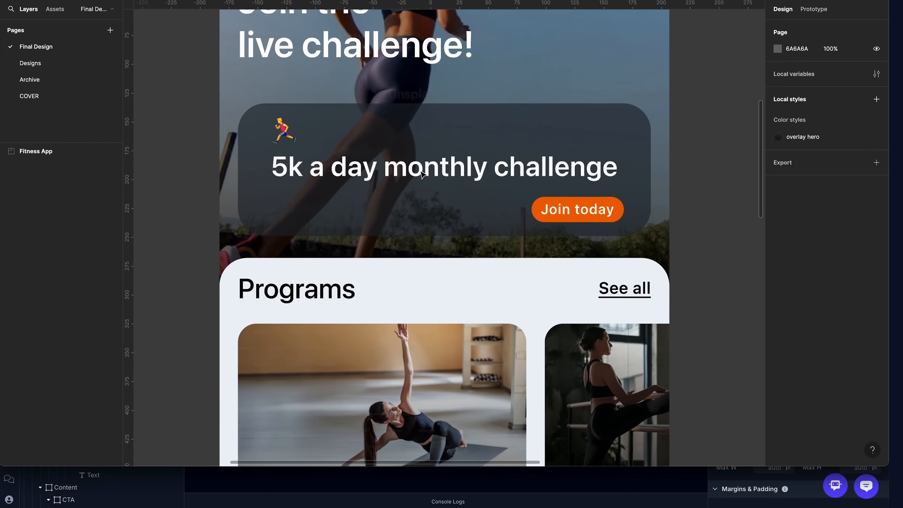
scroll(421, 174, up, 2)
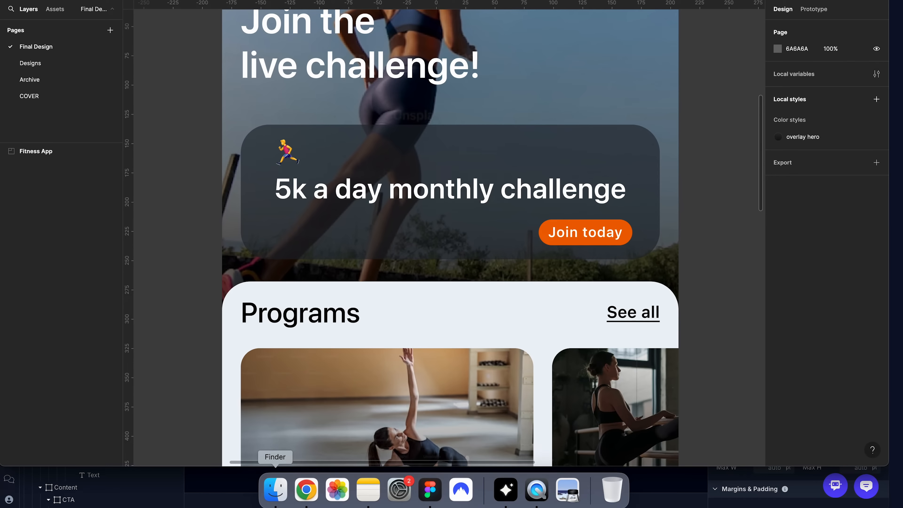
click(298, 504)
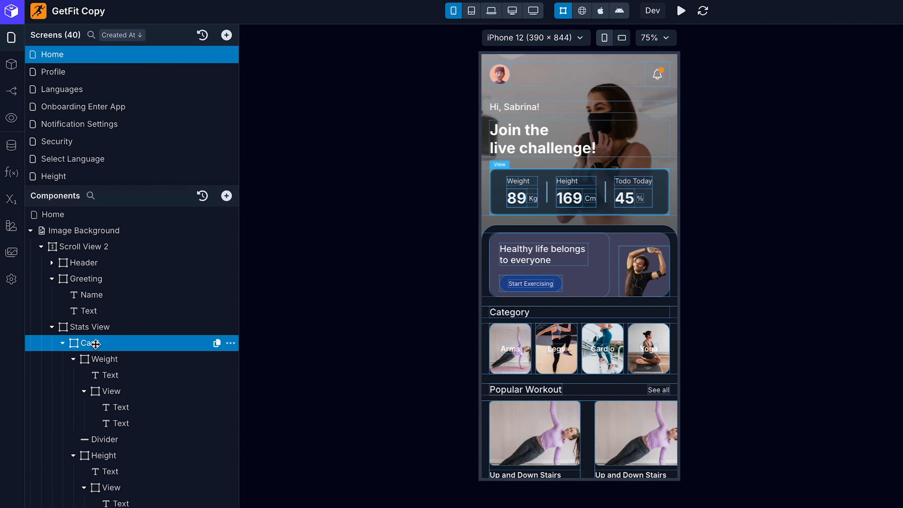
Delete the Weight, Height and Todo views and both dividers from the Card in Stats View
click(111, 360)
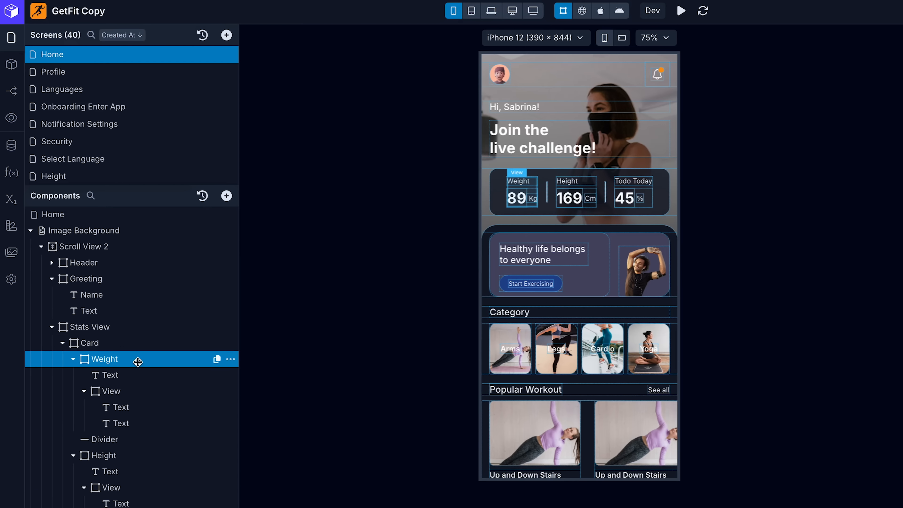
click(230, 358)
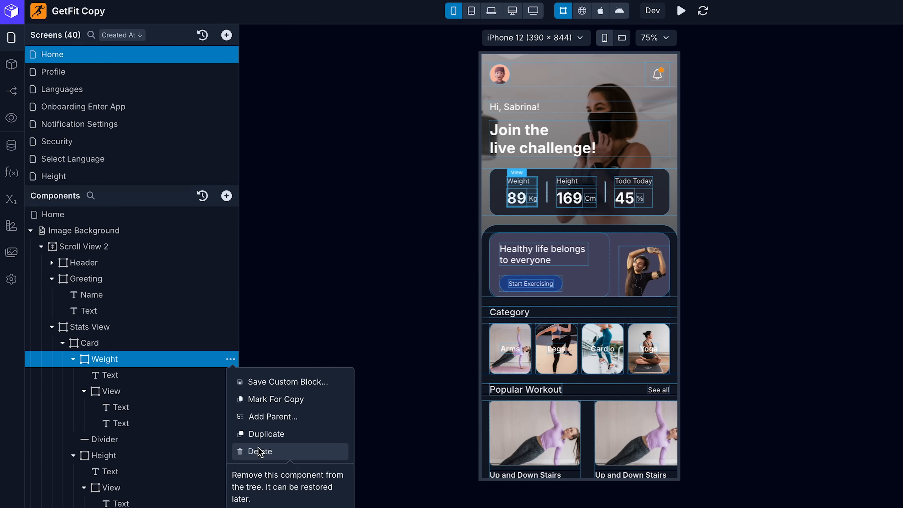
click(258, 450)
click(231, 360)
click(264, 452)
click(231, 360)
click(267, 452)
click(230, 360)
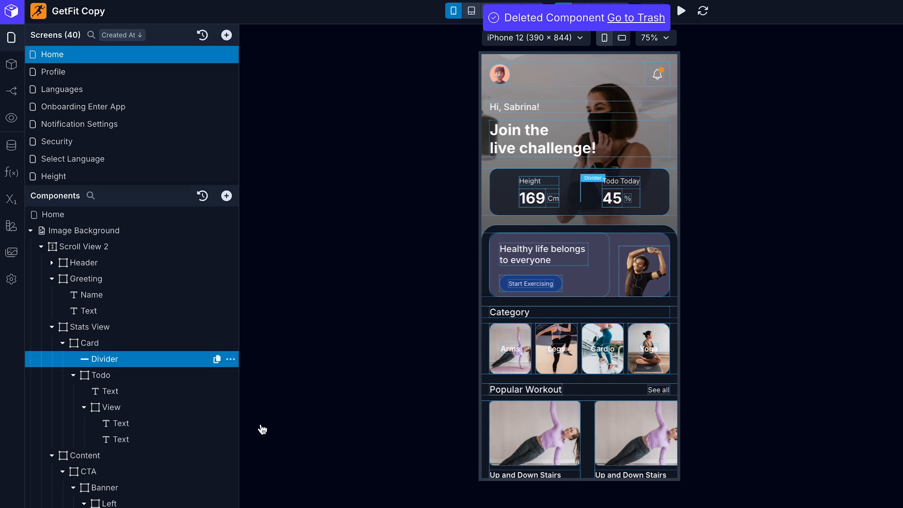
click(260, 453)
click(231, 359)
click(262, 459)
click(230, 358)
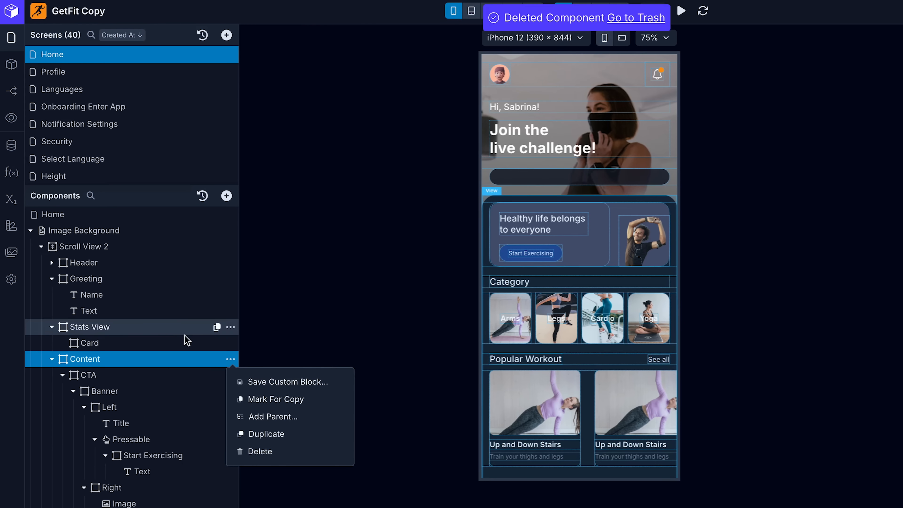
Check the challenge card's contents in Figma and, back in Chrome, add two Text components and a Button to the Stats View's Card
click(136, 341)
mouse_move(461, 497)
click(430, 493)
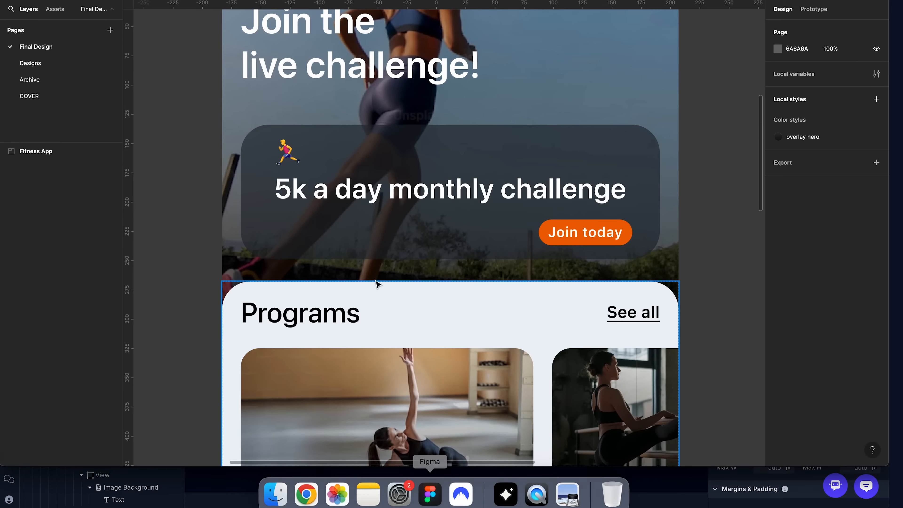
drag(298, 195, 600, 233)
click(305, 488)
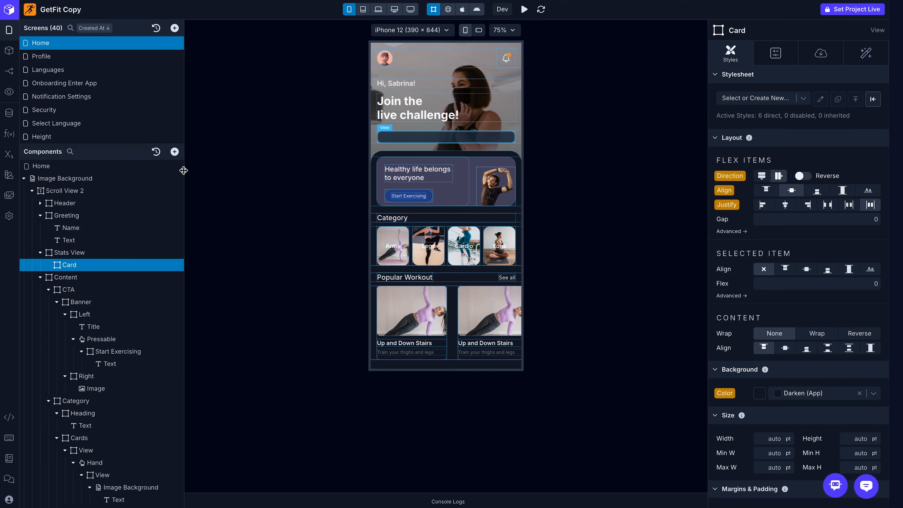
click(175, 153)
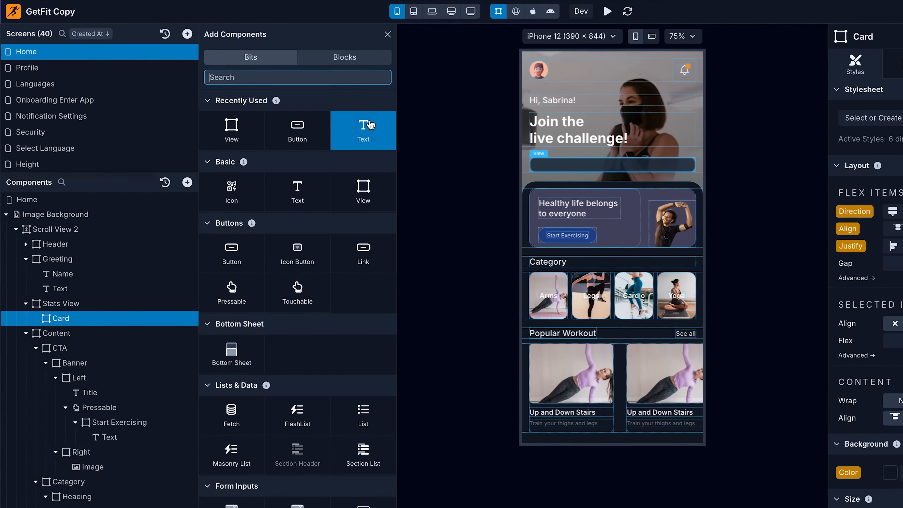
click(328, 105)
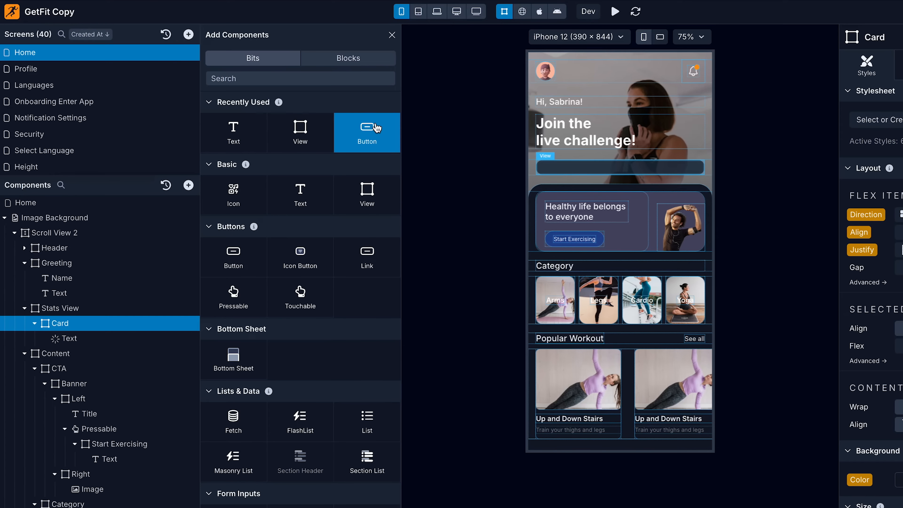
click(232, 133)
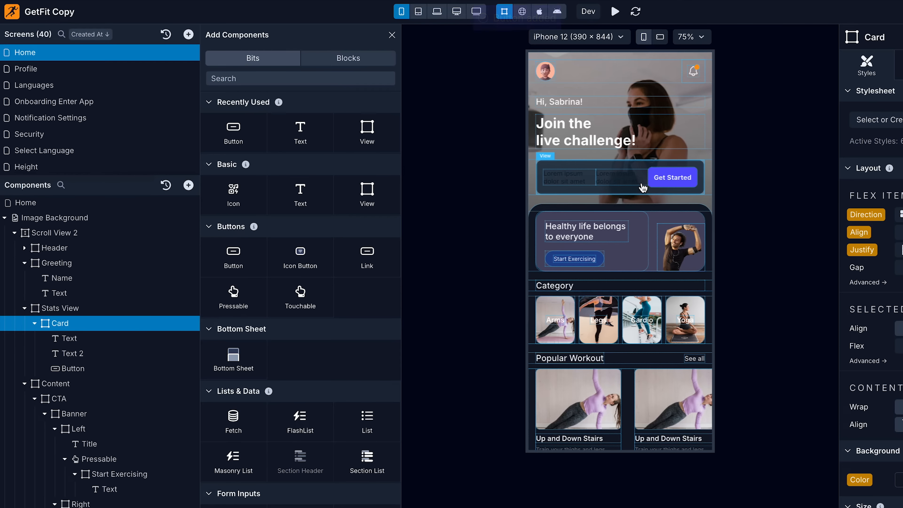
click(55, 323)
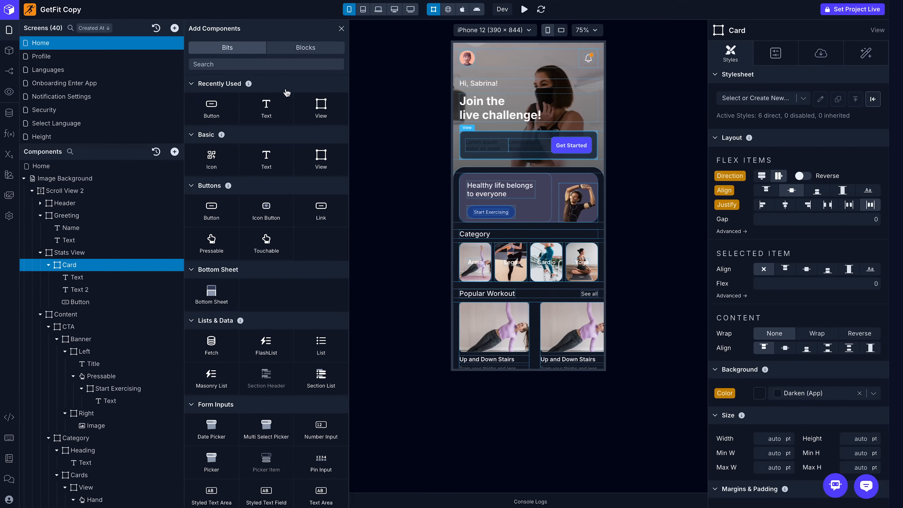
click(341, 29)
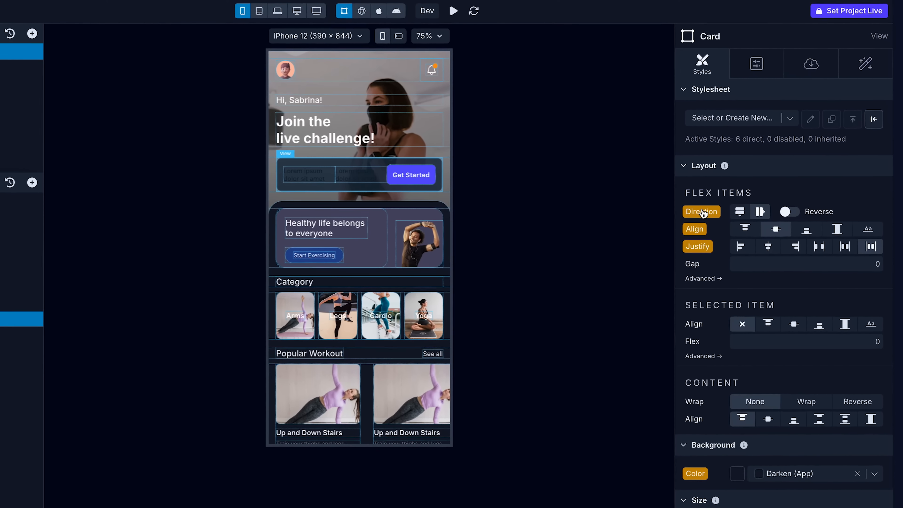
Reset the Card's flex direction, align items and justify content styles to their defaults
click(729, 175)
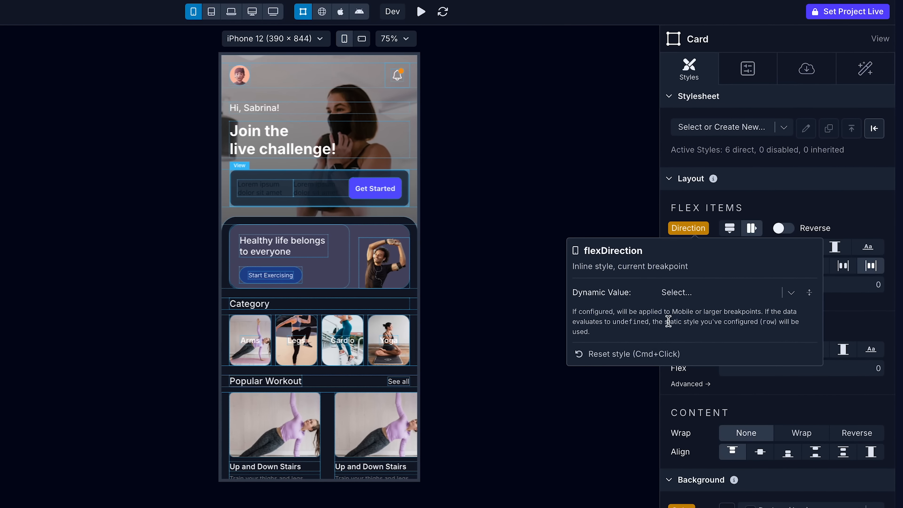
click(650, 354)
click(680, 247)
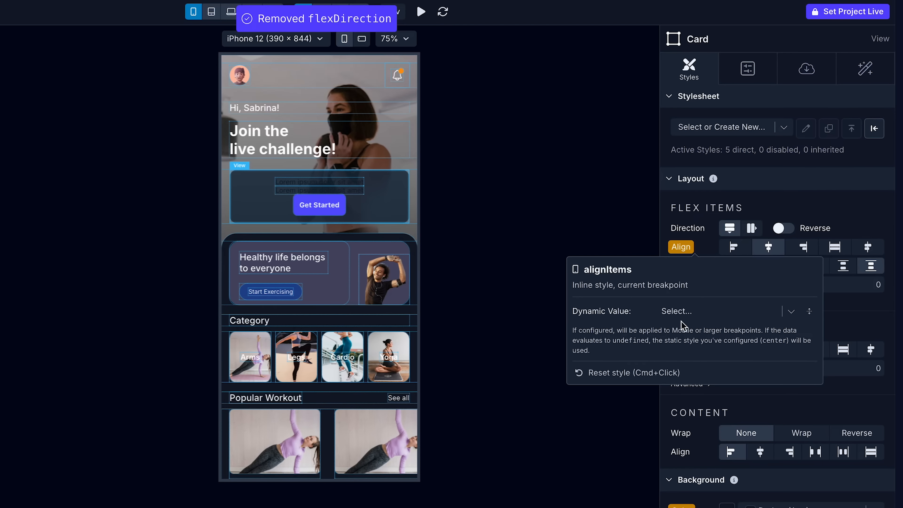
click(641, 373)
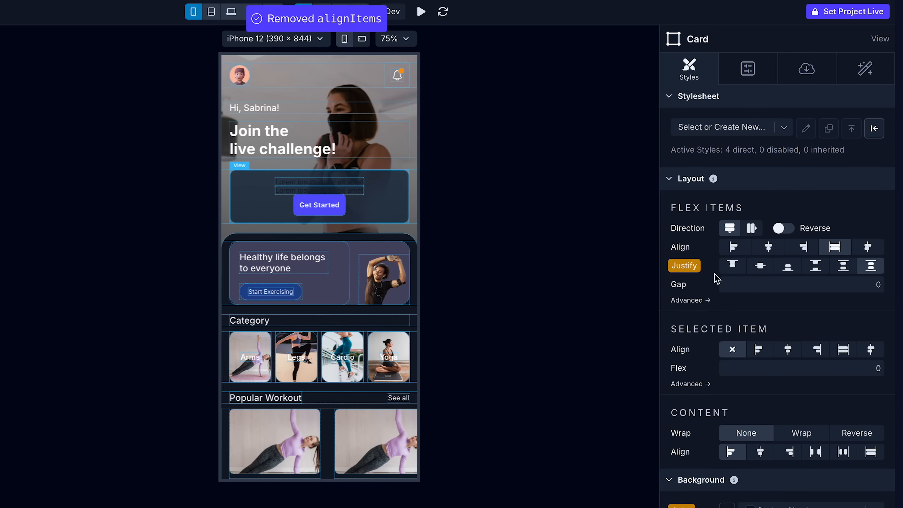
click(685, 266)
click(617, 394)
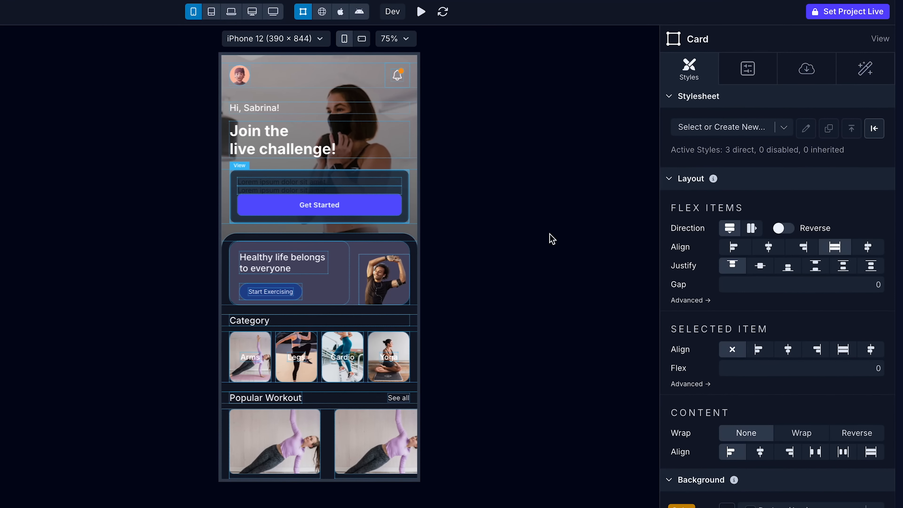
Set the gap between the Card's items to 8
click(742, 283)
text(8)
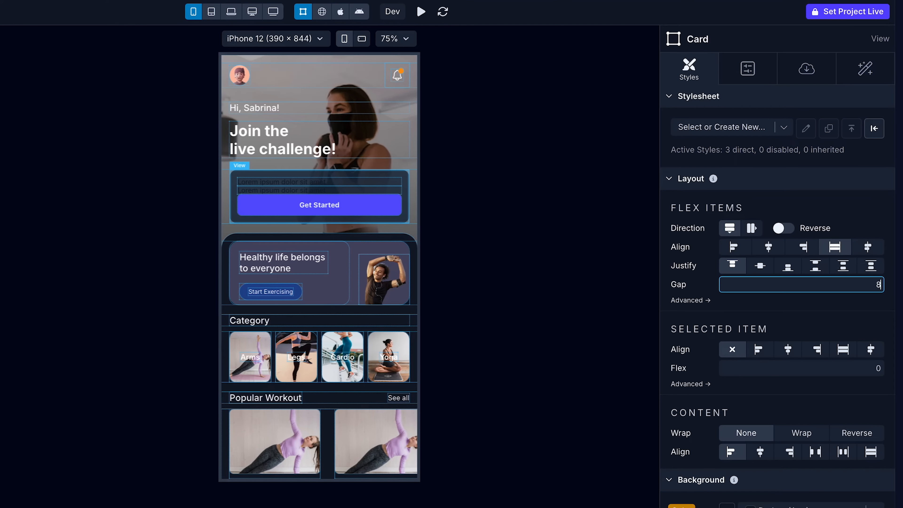
key(Return)
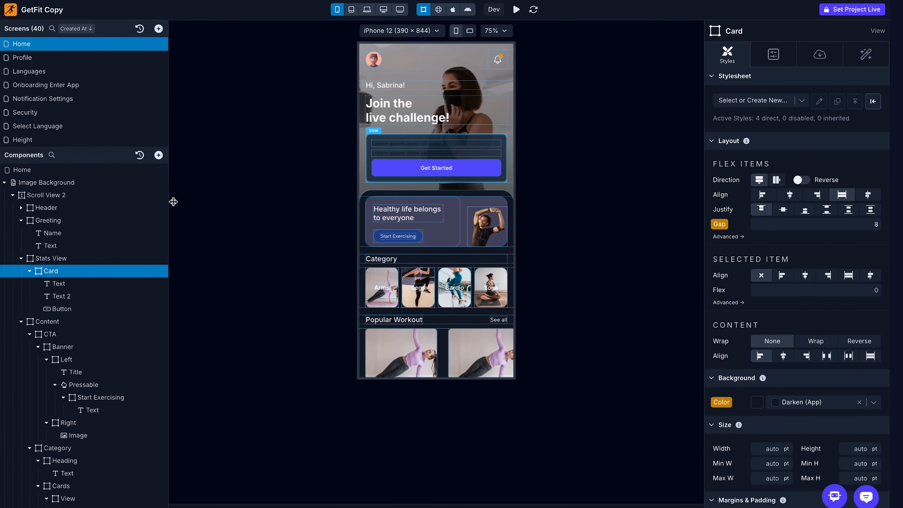
Start editing the text content of the Card's first Text component and search the emoji viewer for "runner"
click(87, 276)
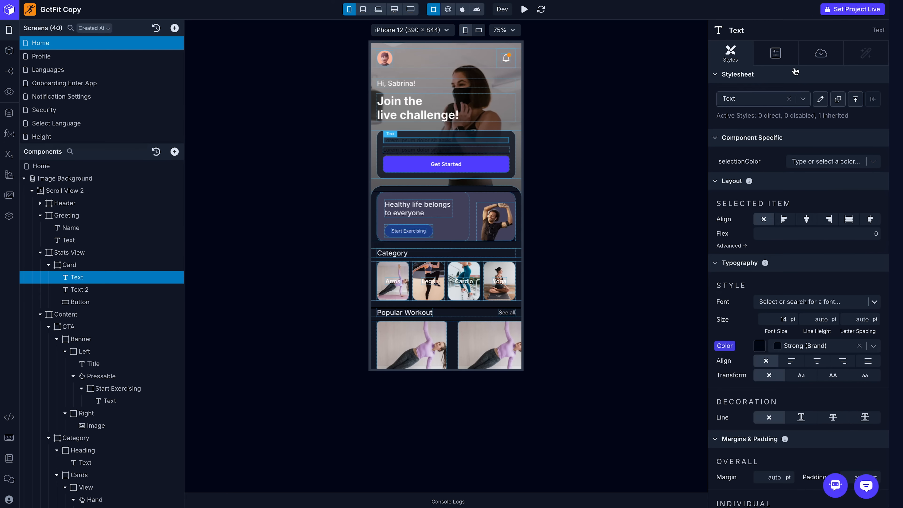
click(819, 52)
click(764, 115)
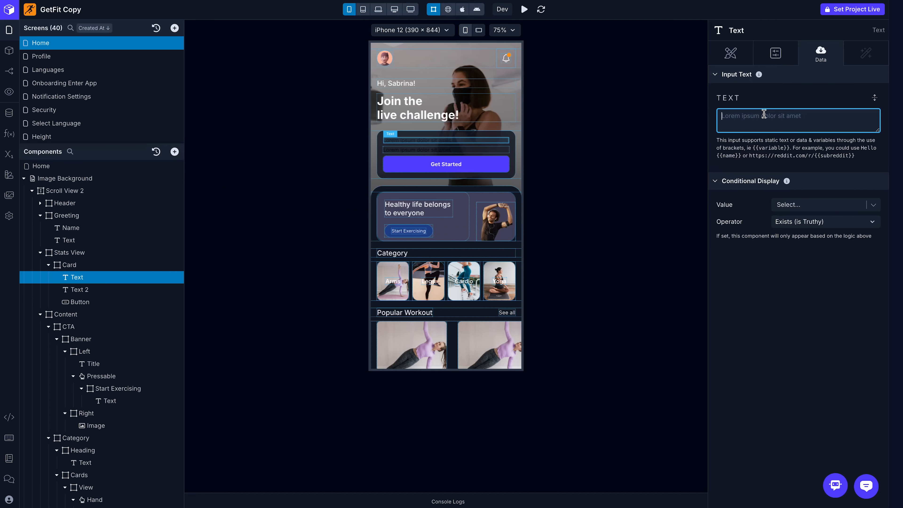
key(ctrl+super+space)
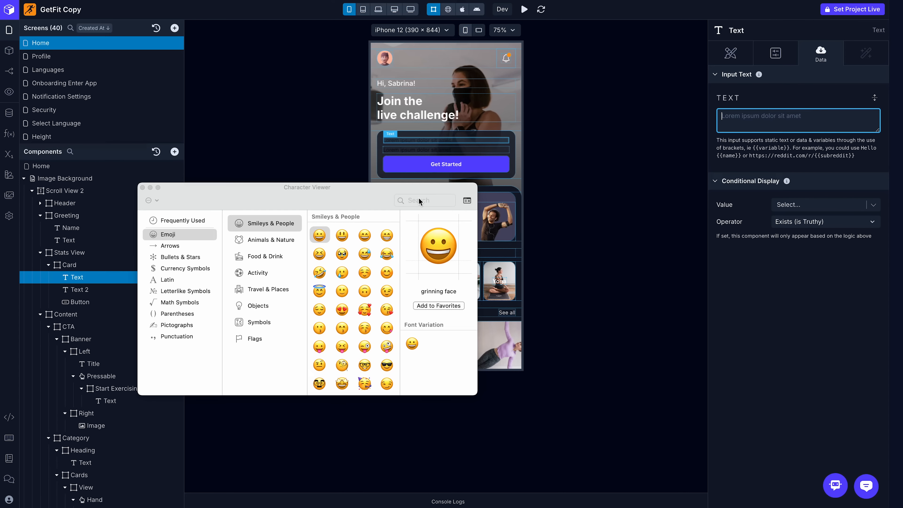
click(418, 200)
text(runner)
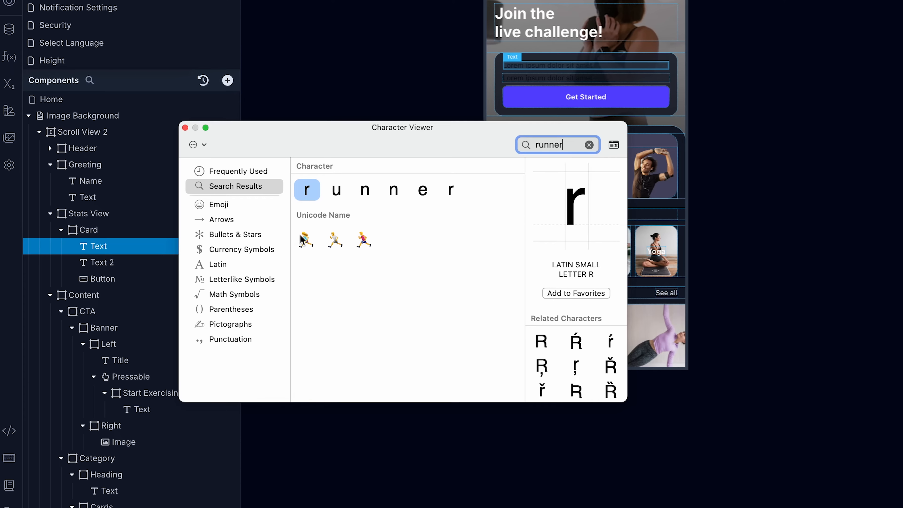
Copy the woman runner emoji's character info into the Card's first Text component and delete everything except the emoji
click(305, 242)
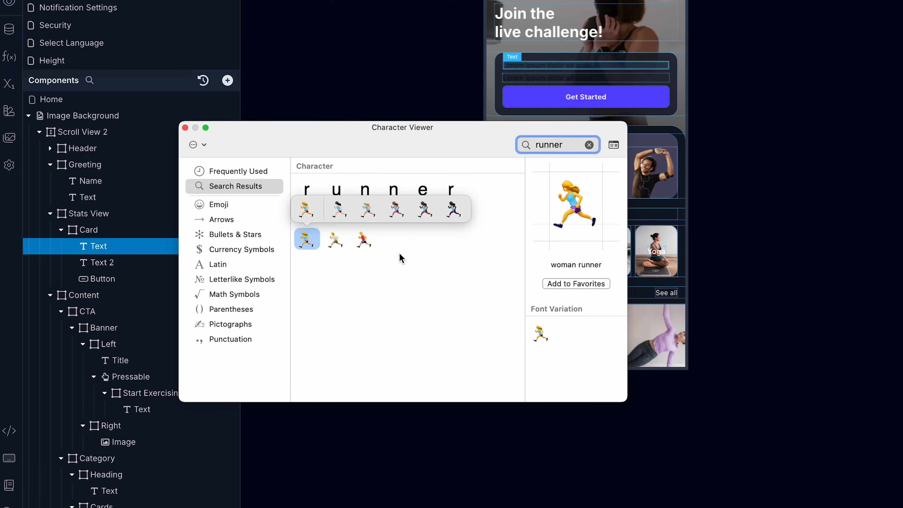
click(540, 334)
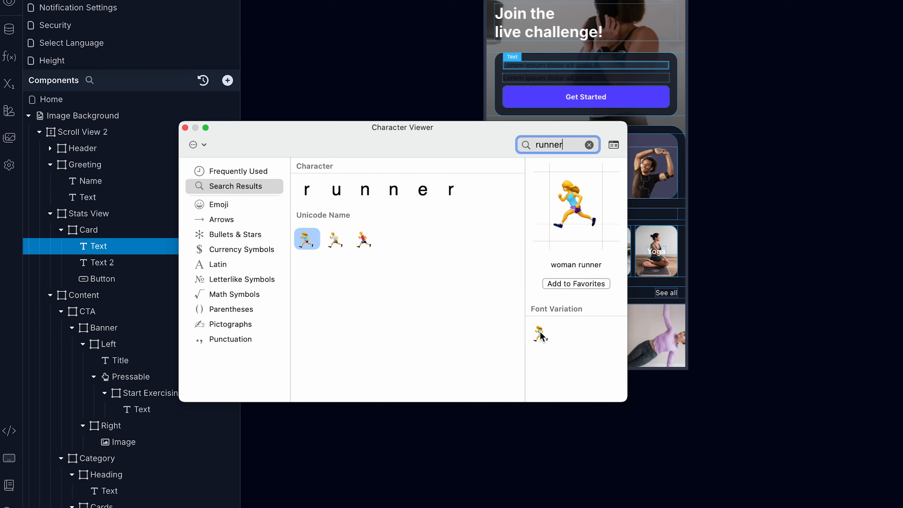
click(540, 336)
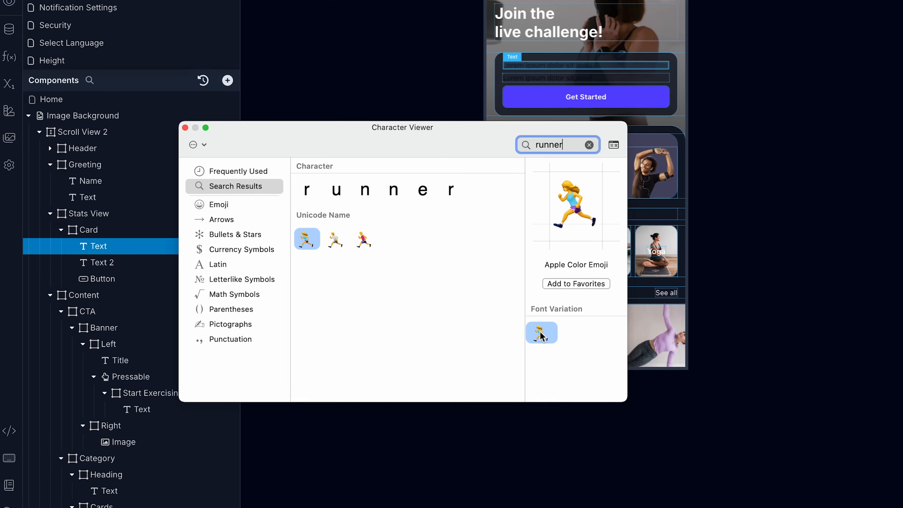
right_click(539, 331)
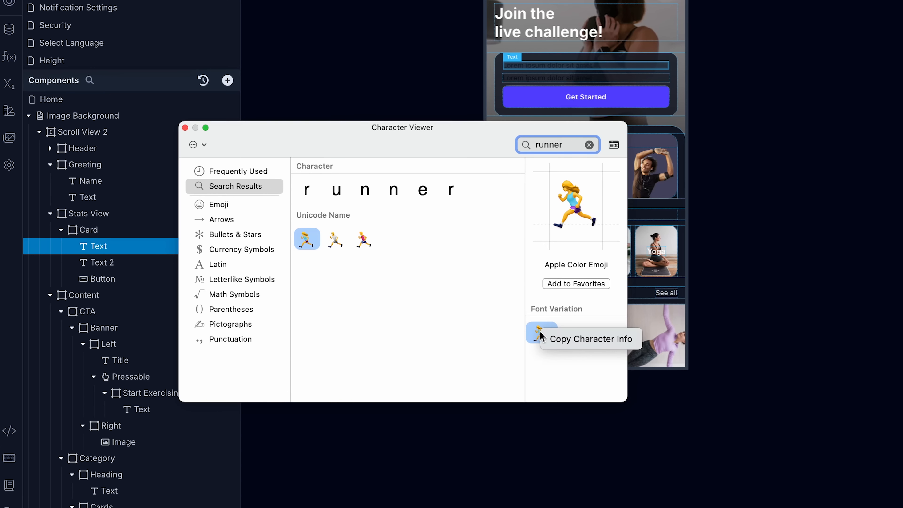
click(572, 339)
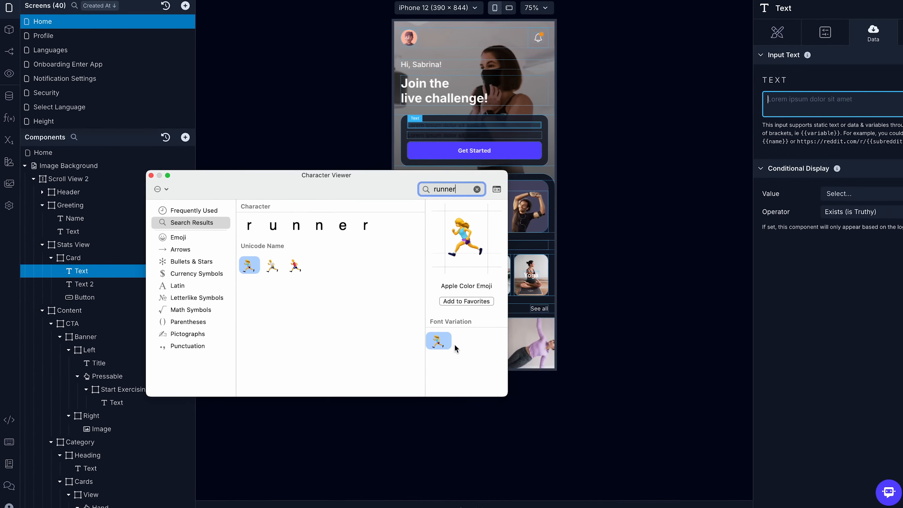
click(794, 104)
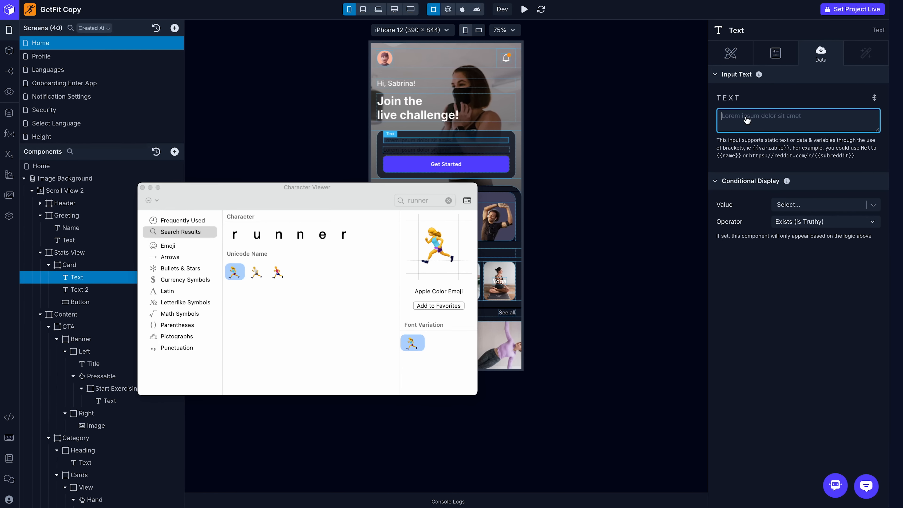
key(super+v)
drag(860, 128, 712, 100)
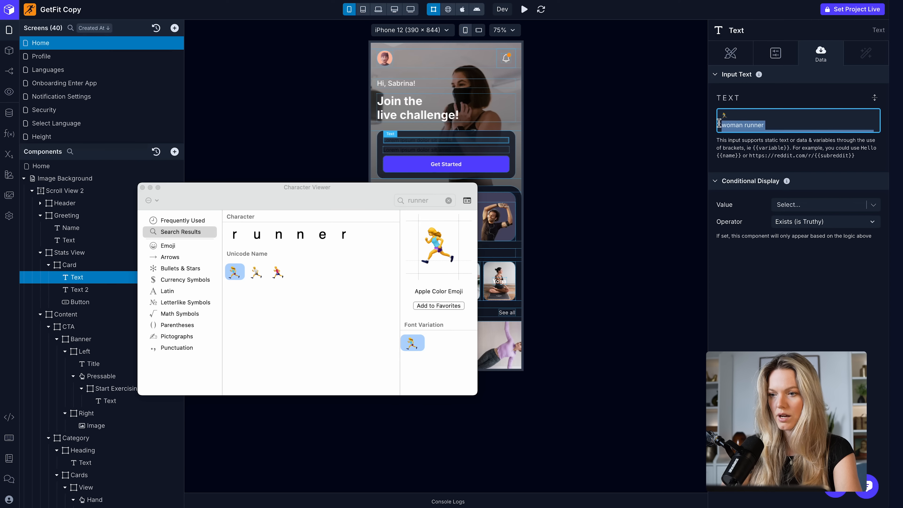
key(BackSpace)
Set the font size of the Card's emoji Text to 24 pt
click(729, 55)
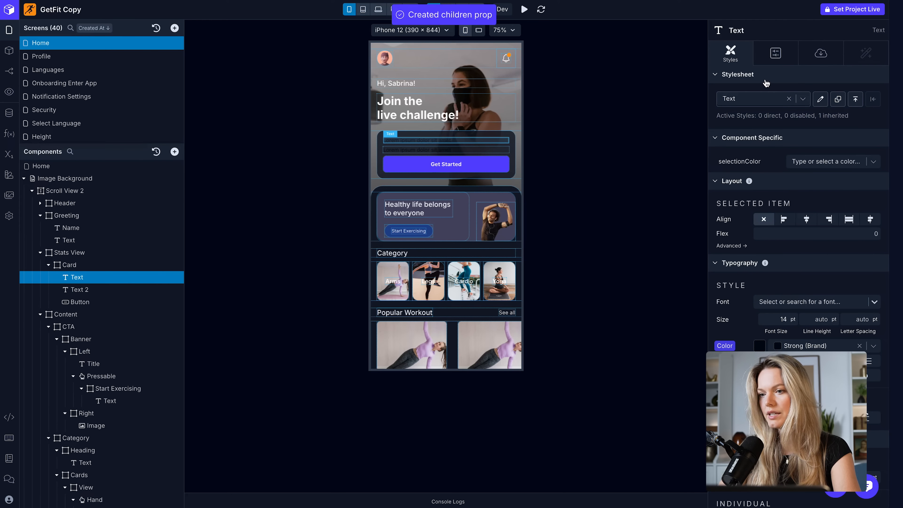
scroll(769, 180, down, 3)
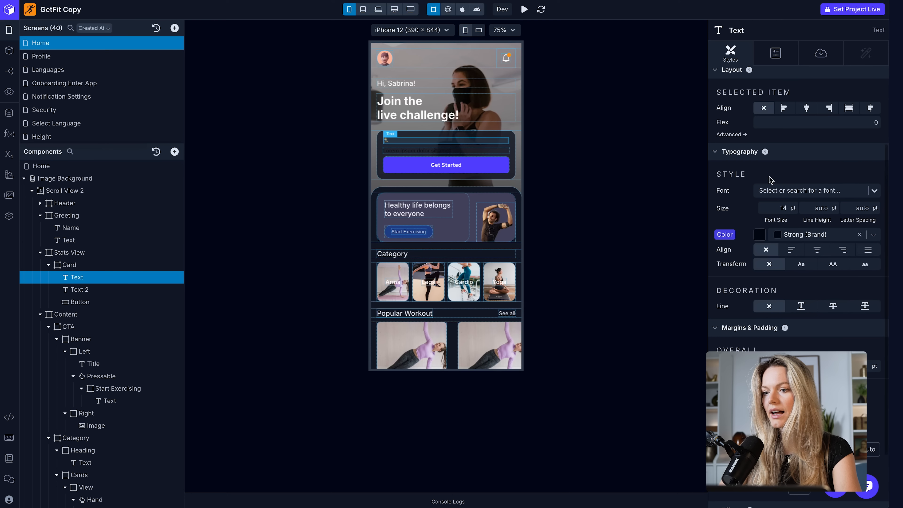
click(784, 207)
text(24)
key(Return)
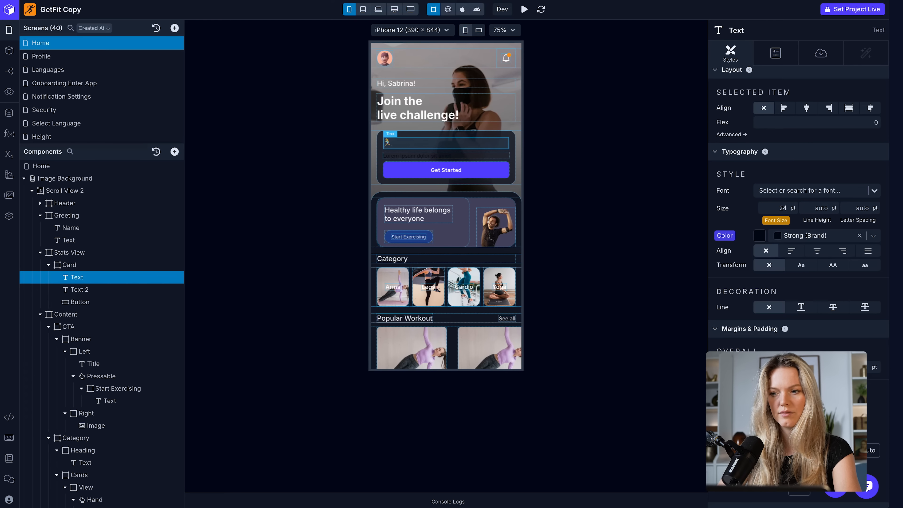
Set the text content of the Card's Text 2 component to "5K a day monthly challenge"
click(101, 288)
click(817, 53)
text(K a day monthly challenge)
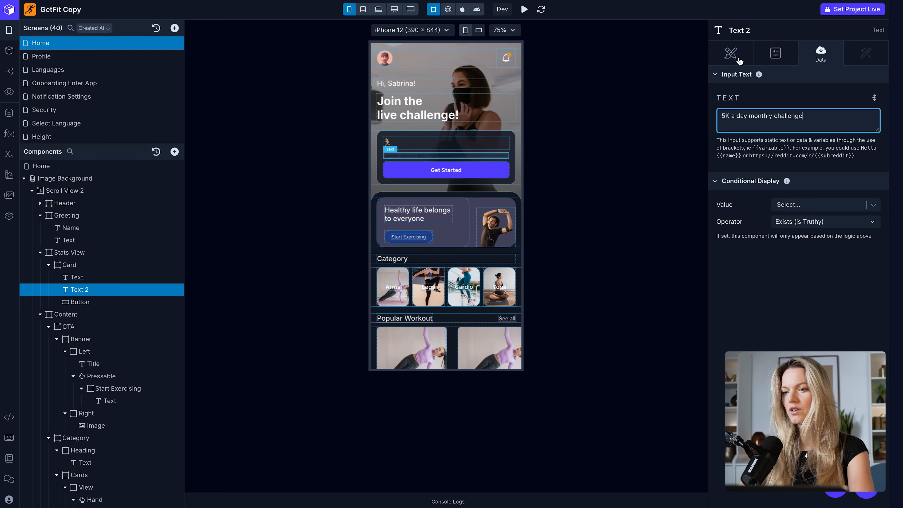
Set the font of Text 2 to System with the Semi Bold weight
click(737, 57)
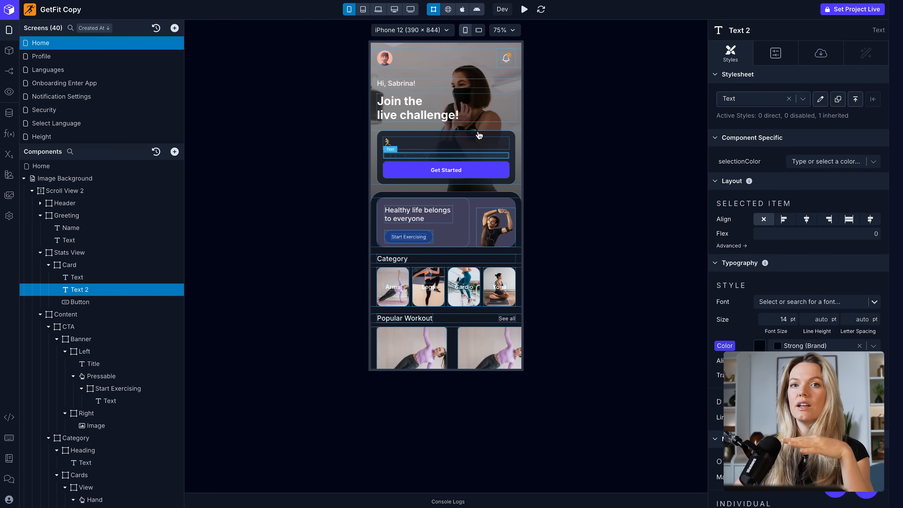
scroll(817, 279, down, 2)
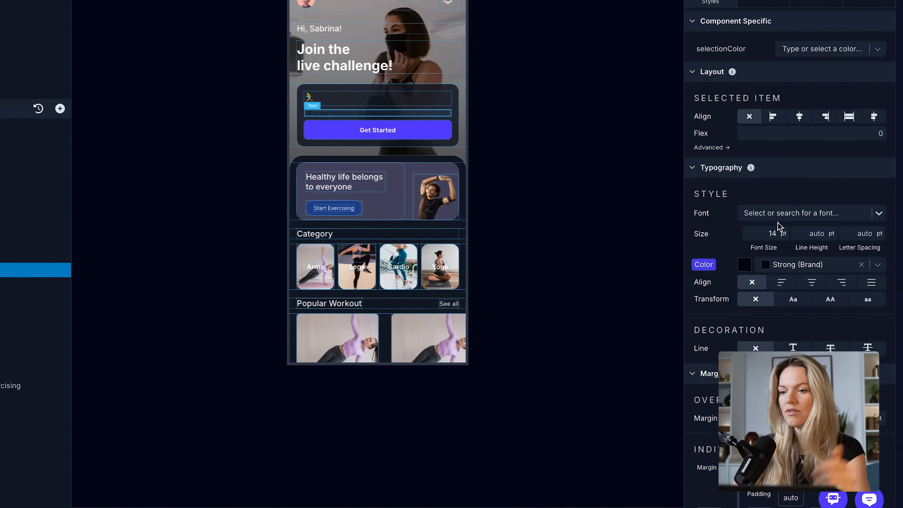
click(729, 242)
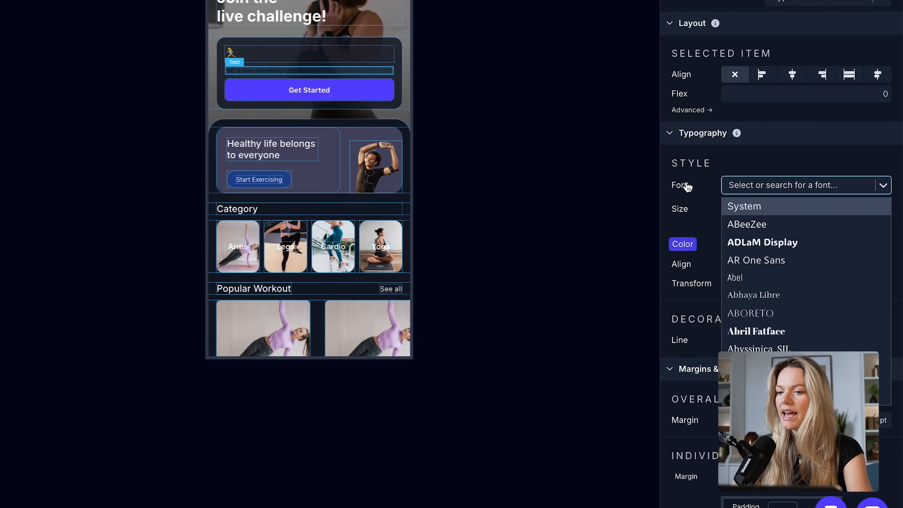
click(763, 208)
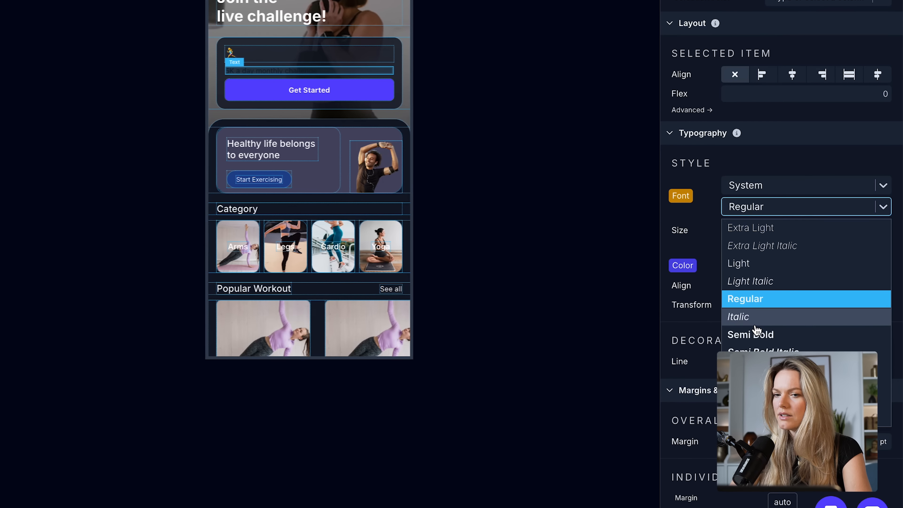
click(758, 337)
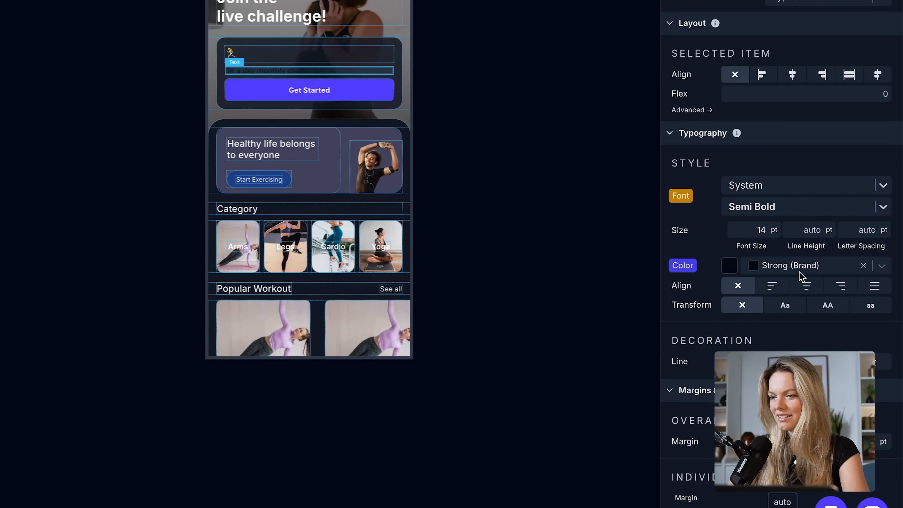
Replace Text 2's Strong brand color with white, hex FFFFFF
click(863, 266)
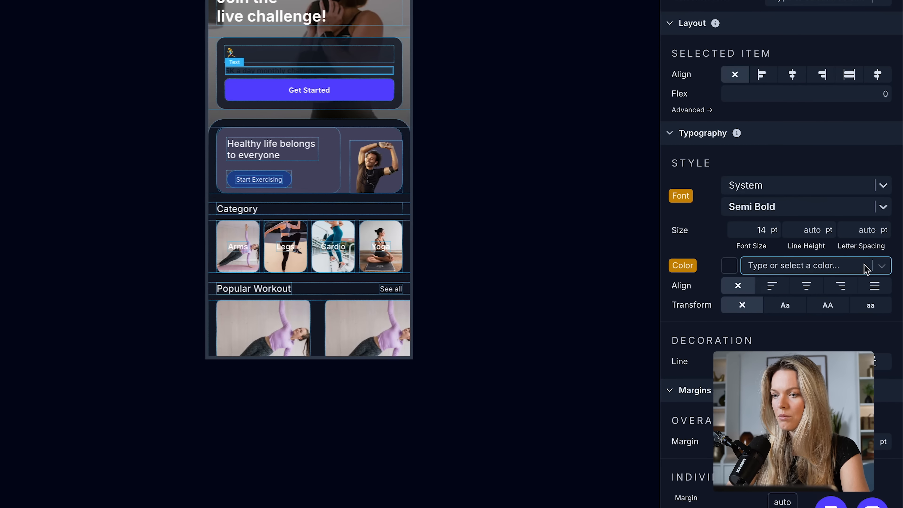
click(729, 266)
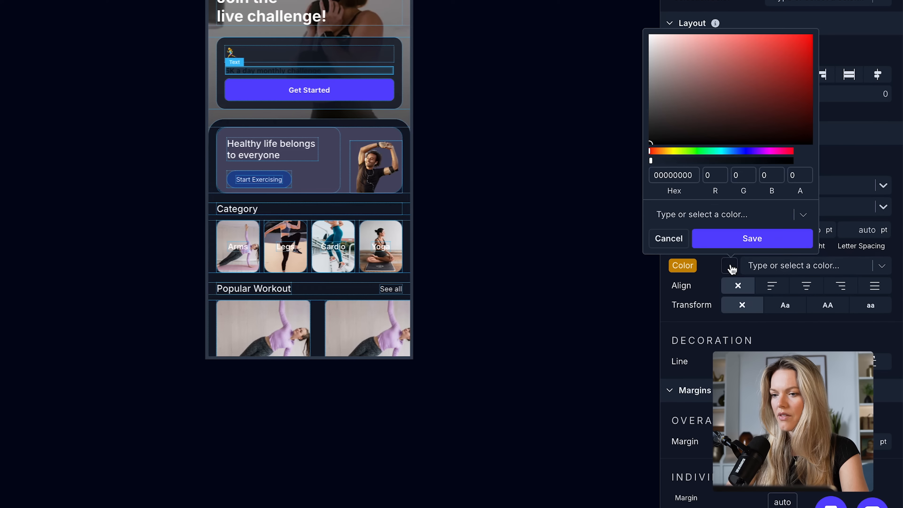
double_click(672, 175)
text(FFFFFF)
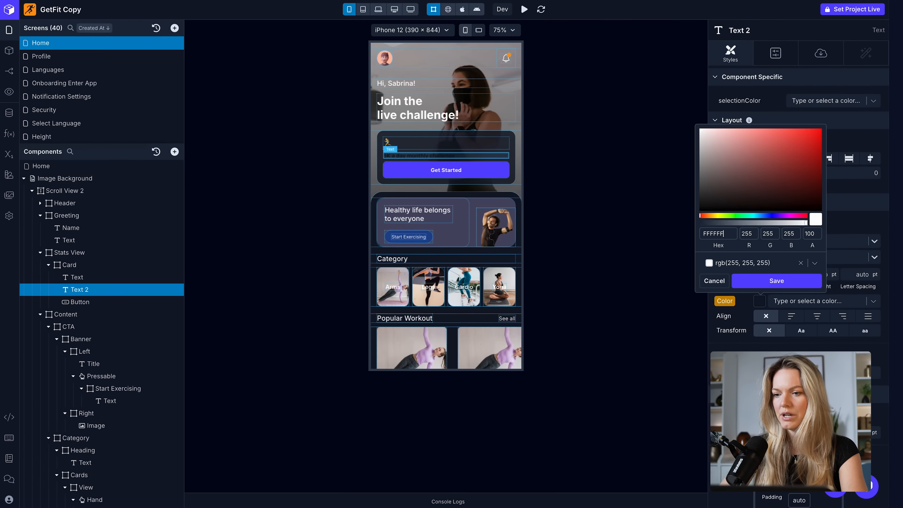
click(776, 281)
Set Text 2's font size to 24 pt and its font weight to Bold
click(784, 273)
text(24)
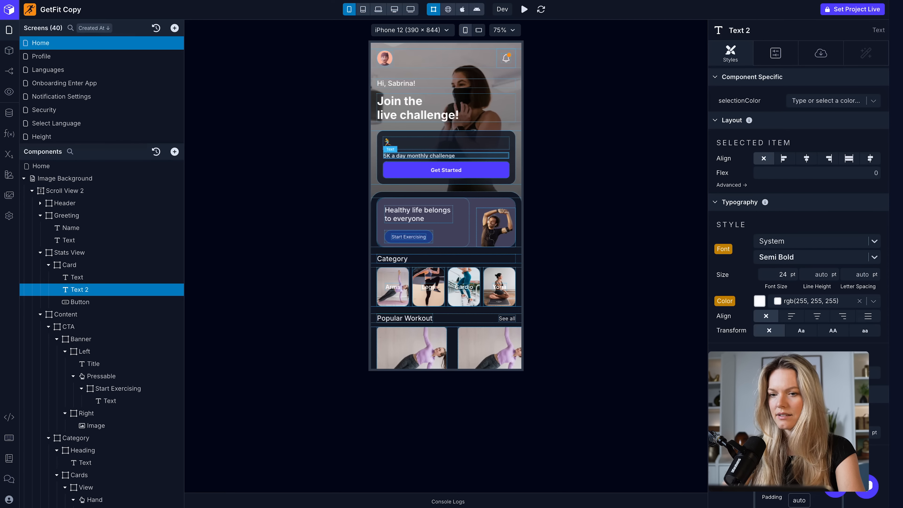
key(Return)
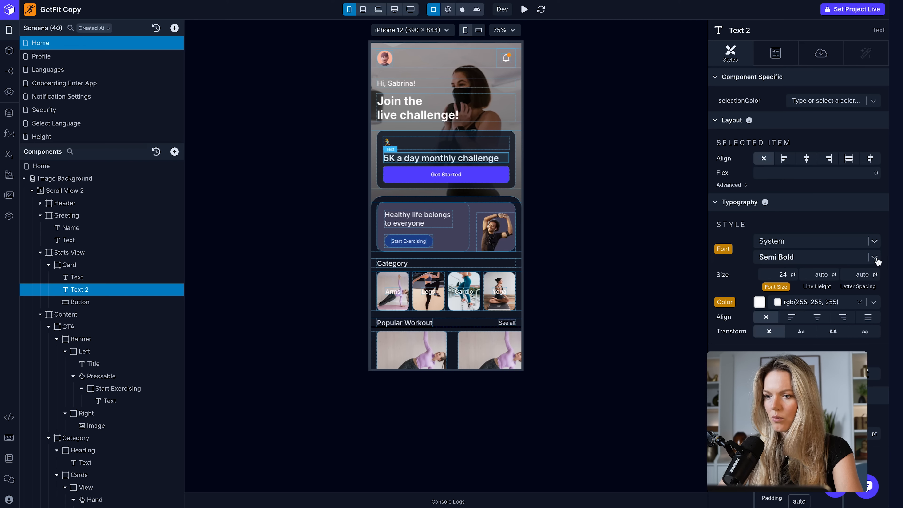
click(876, 260)
click(854, 377)
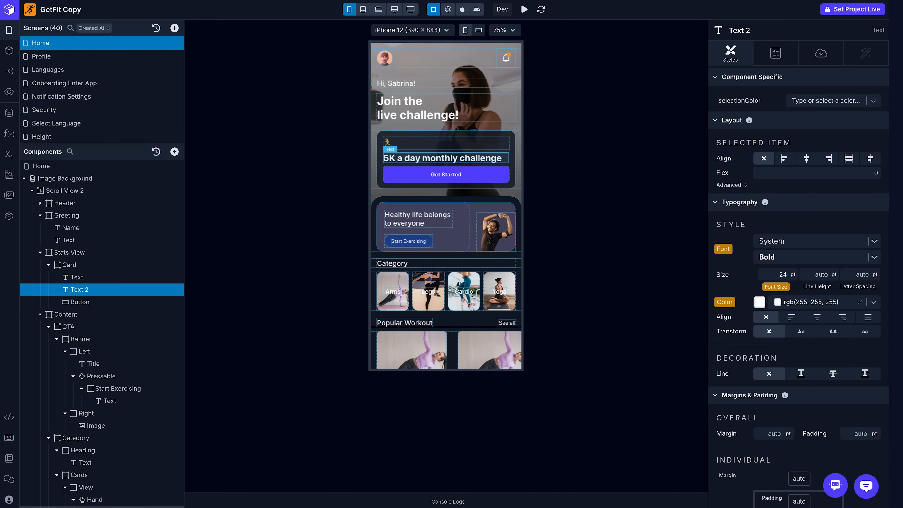
Check the challenge card's button in Figma and, back in Chrome, add a View to the Card and nest the Button inside it
click(430, 503)
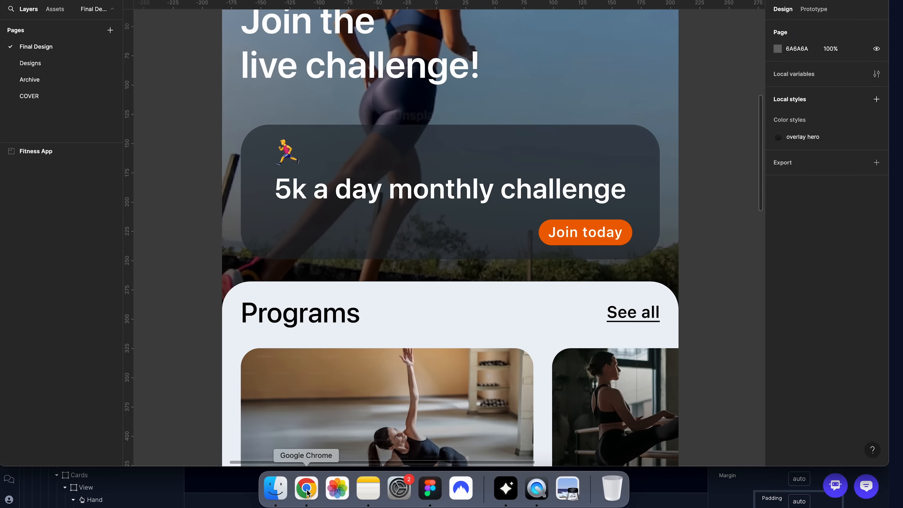
click(304, 488)
click(417, 178)
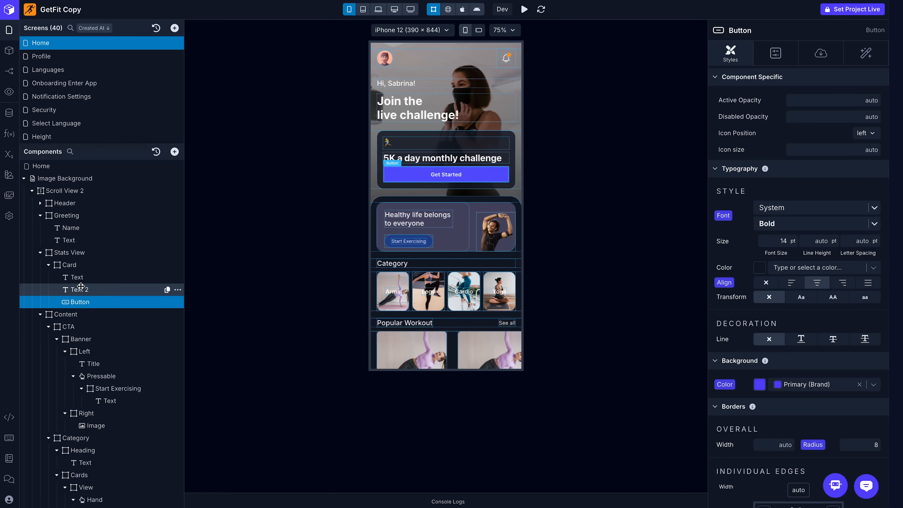
click(74, 266)
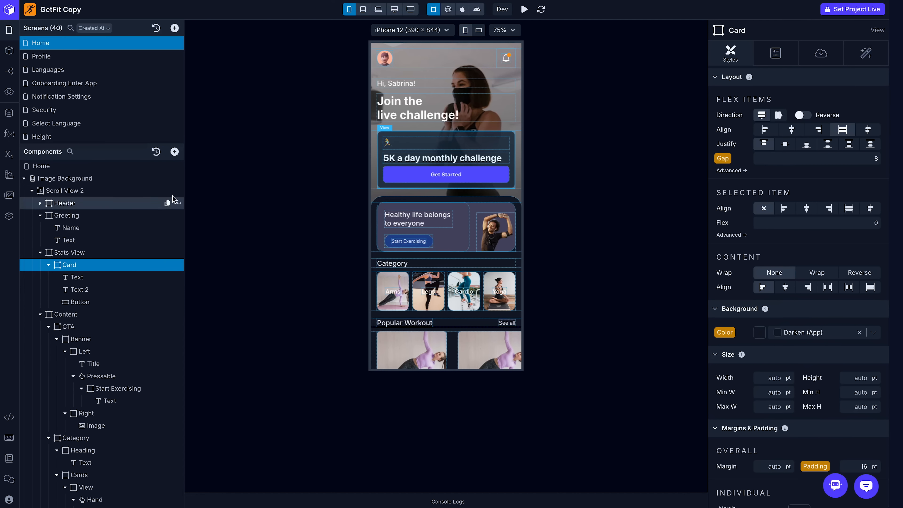
click(174, 152)
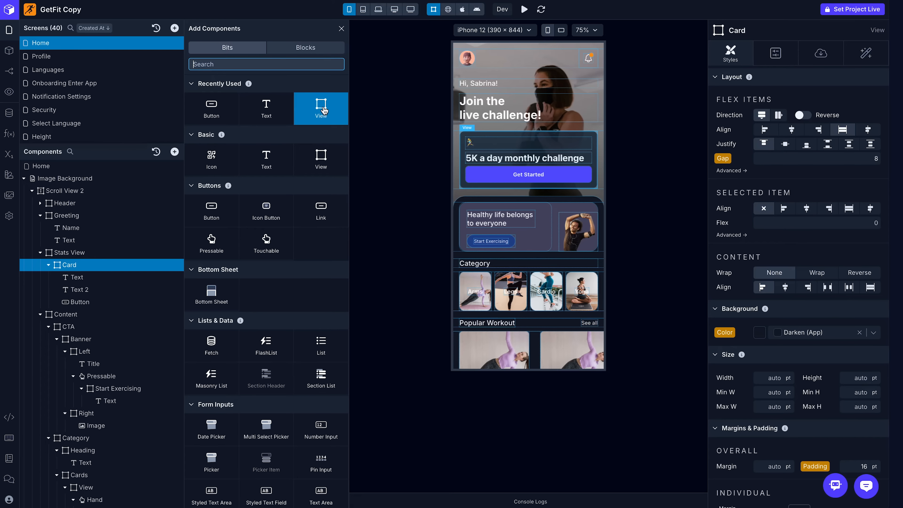
drag(323, 110, 93, 313)
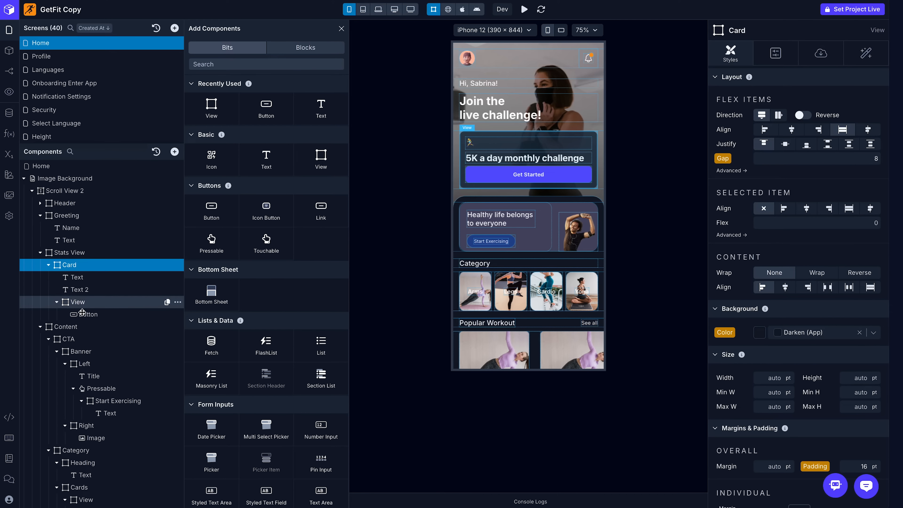
Align the items of the View that wraps the Button to the end, so the Button sits at the card's right
click(80, 303)
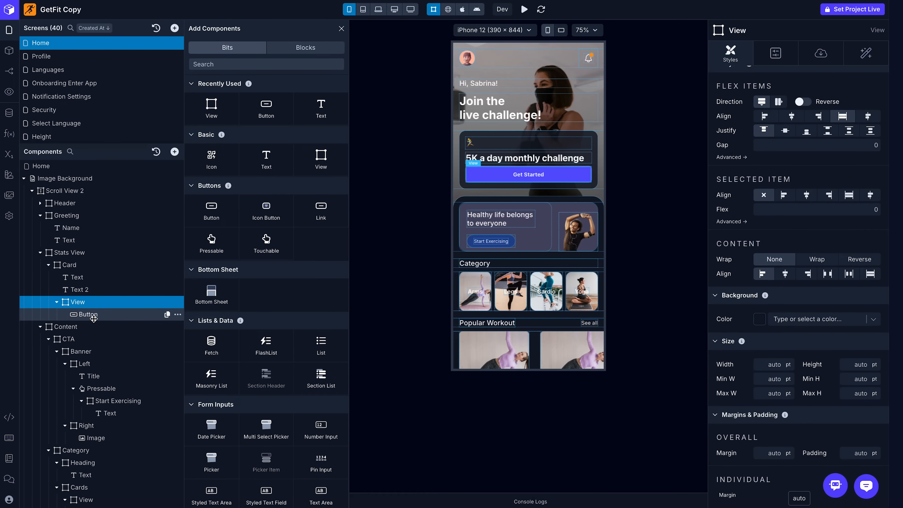
click(90, 315)
click(81, 303)
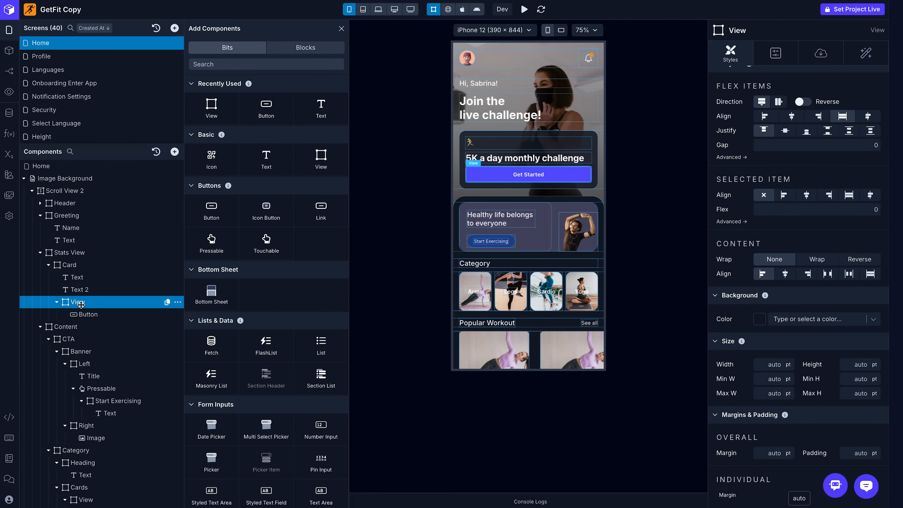
scroll(775, 183, up, 1)
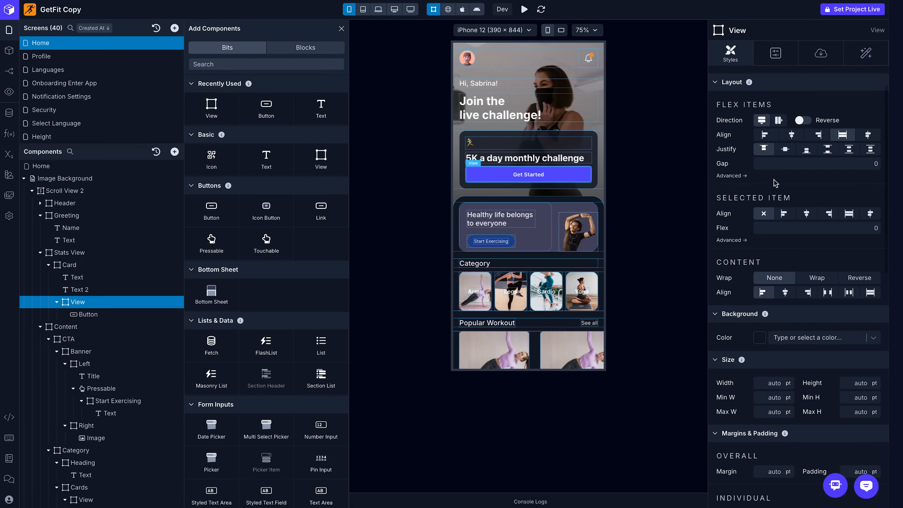
scroll(776, 183, up, 2)
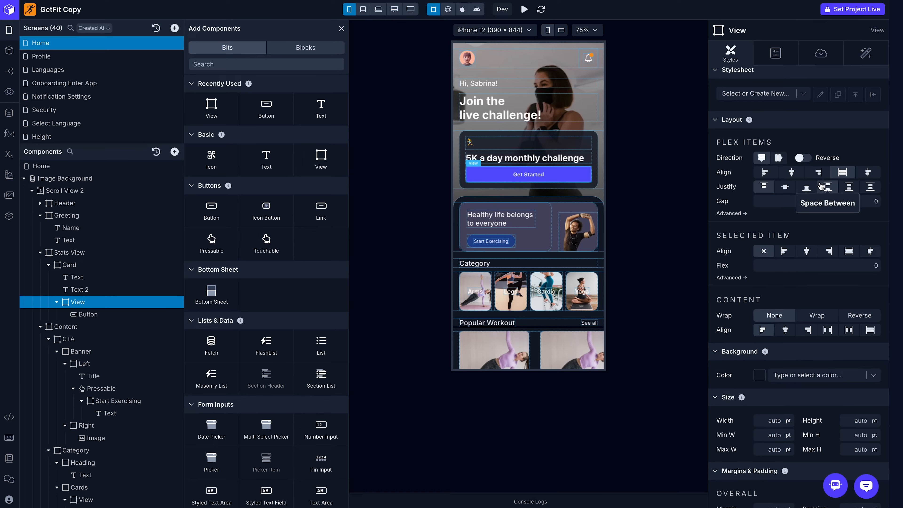
click(818, 173)
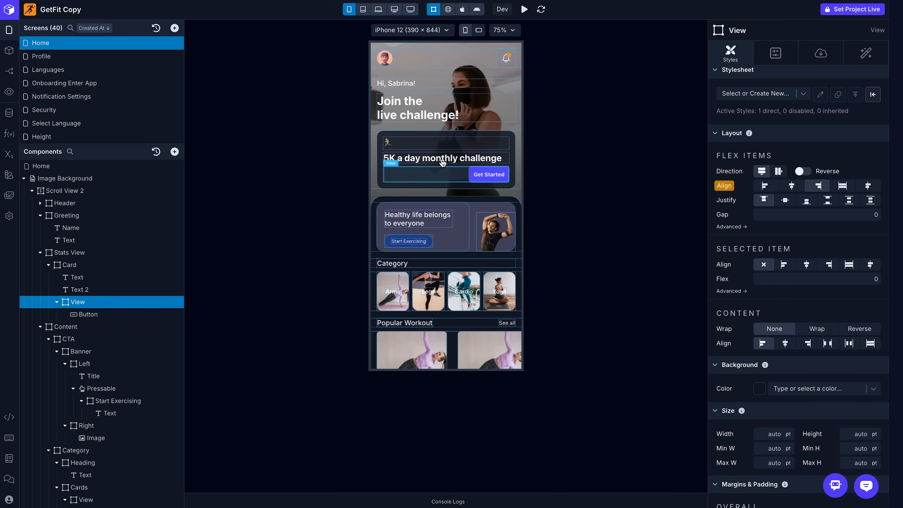
Clear the Primary brand background color from the challenge card's Button
click(88, 315)
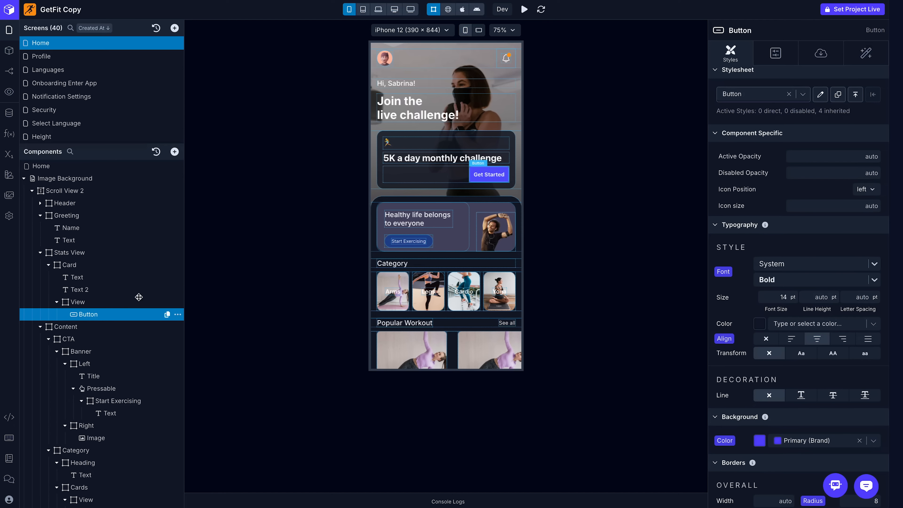
scroll(800, 319, down, 3)
scroll(814, 331, down, 2)
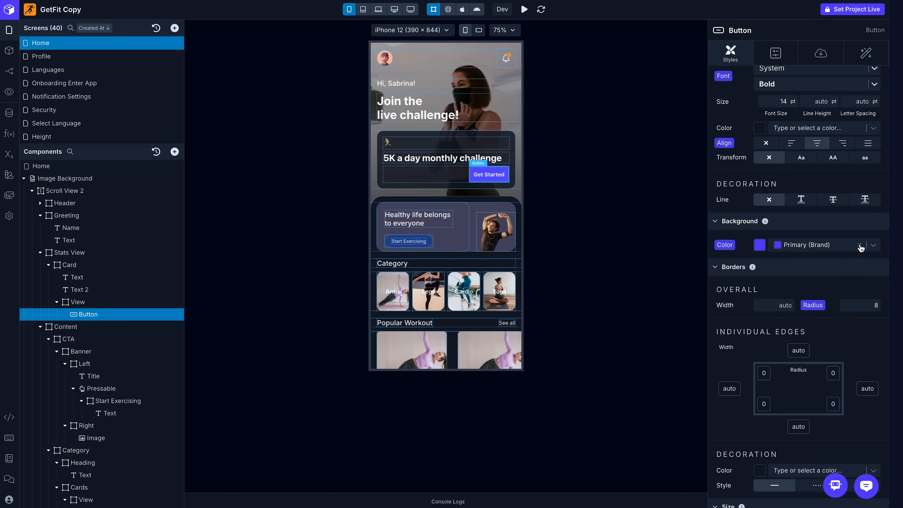
click(860, 245)
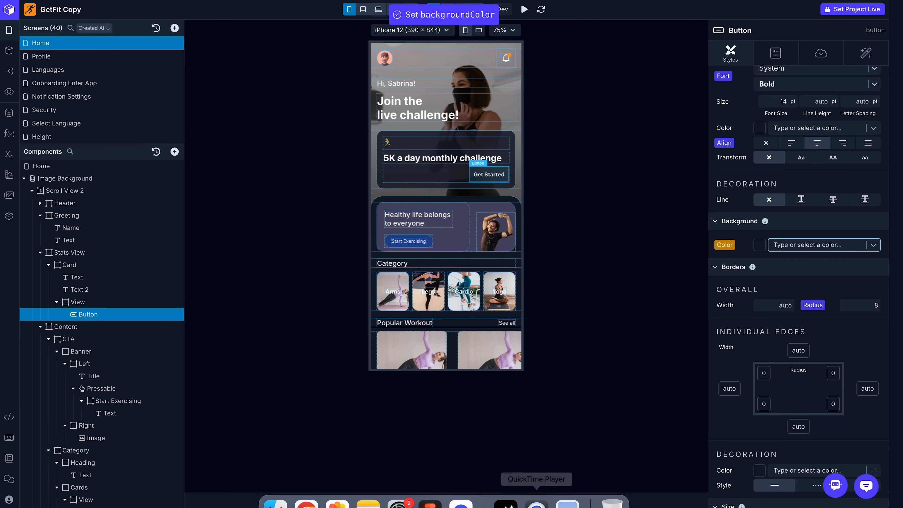
Switch to Figma and select the Button Color hex code EE6400 in the hex list for copying
click(428, 487)
scroll(528, 310, down, 10)
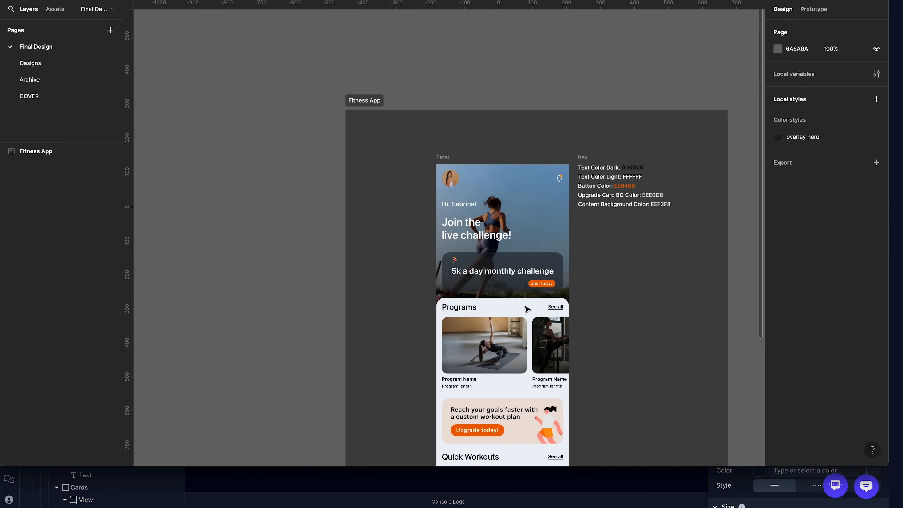
scroll(528, 308, right, 2)
scroll(550, 204, up, 6)
scroll(551, 204, down, 1)
scroll(550, 204, up, 1)
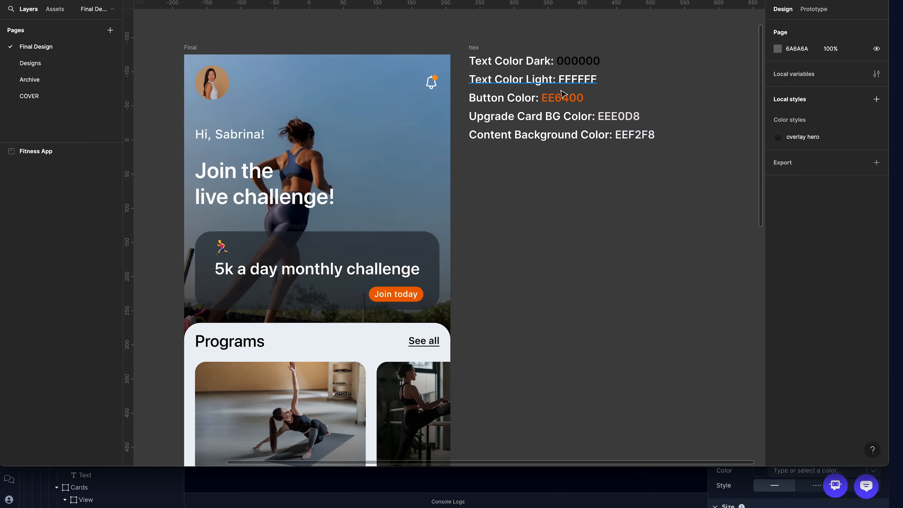
double_click(558, 96)
drag(542, 98, 610, 98)
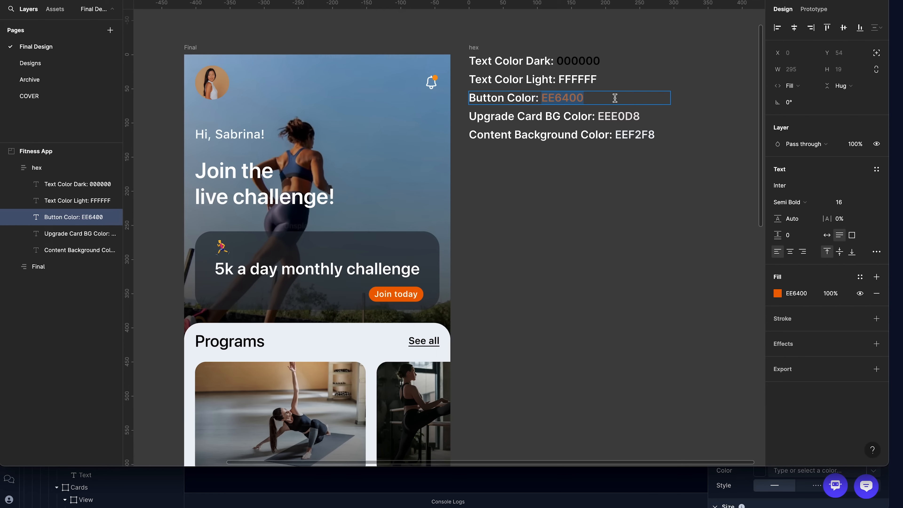
Back in Chrome, set the challenge card Button's background color to hex EE6400
click(305, 492)
click(759, 245)
click(713, 179)
double_click(713, 180)
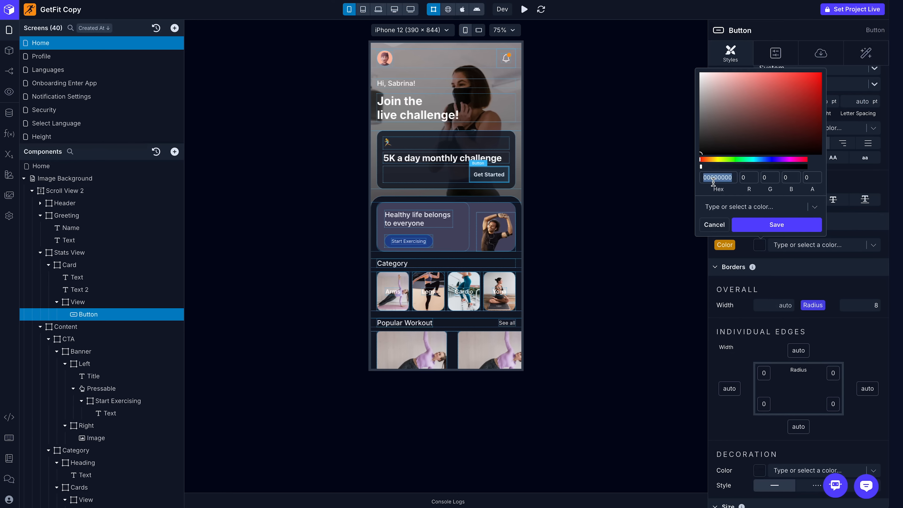
text(ee6400)
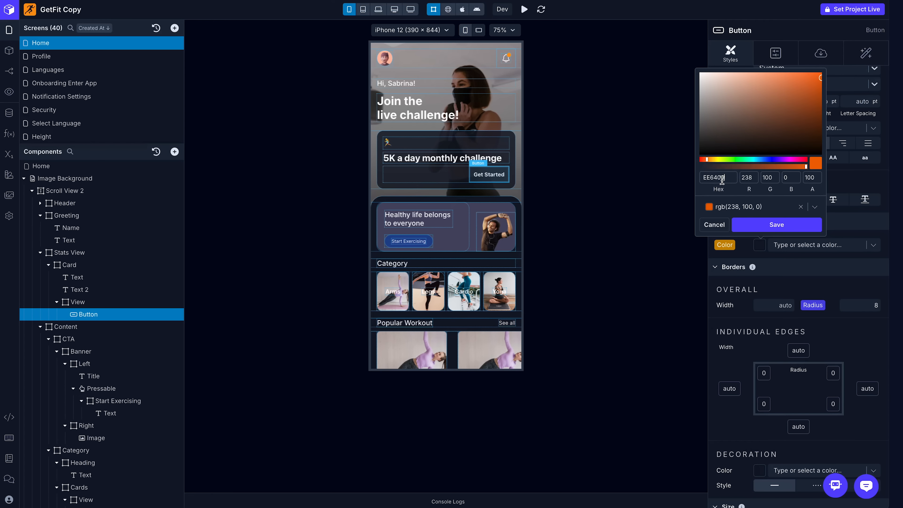
click(780, 226)
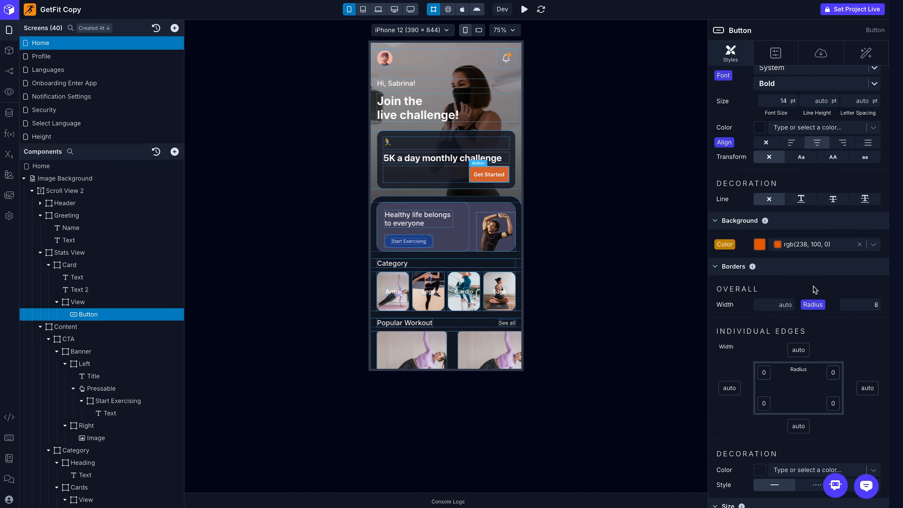
Set the Button's overall border radius to 90
scroll(810, 280, down, 2)
click(876, 227)
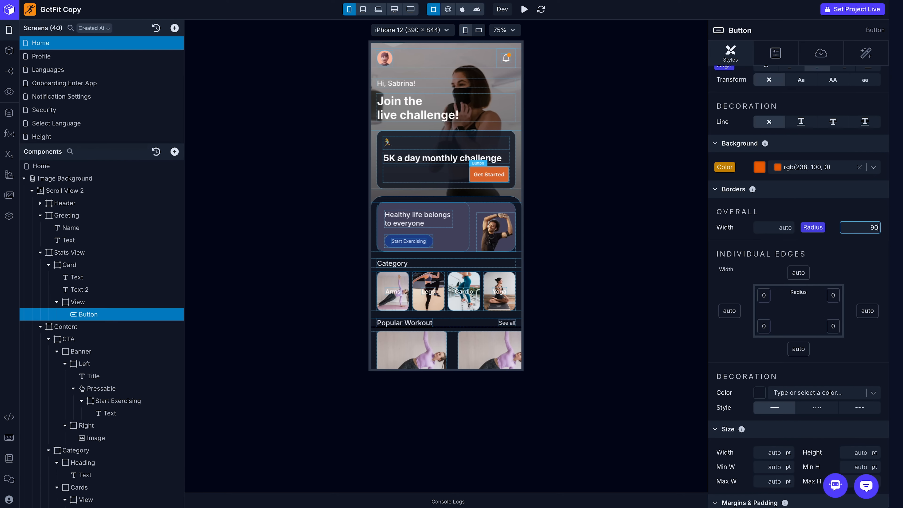
key(Return)
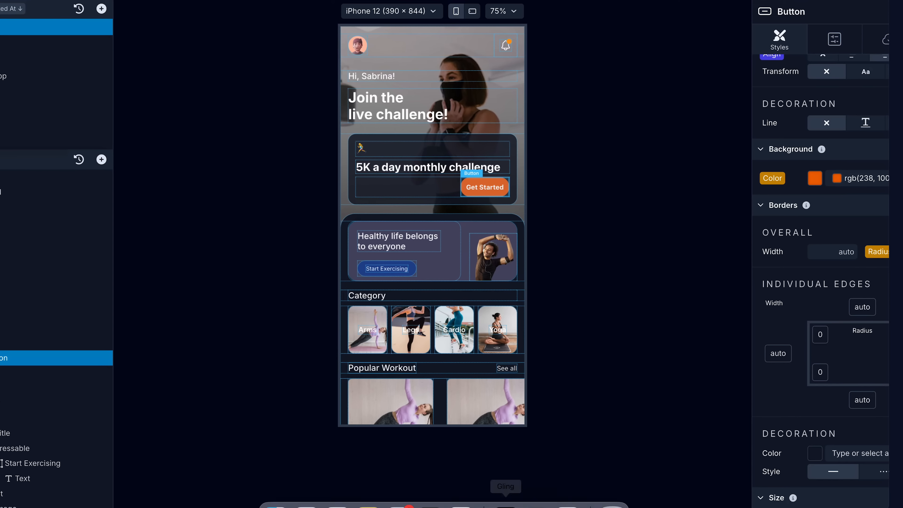
Compare the button's proportions with the Figma design and, back in Chrome, set the Button's minimum height to 0 pt
click(429, 487)
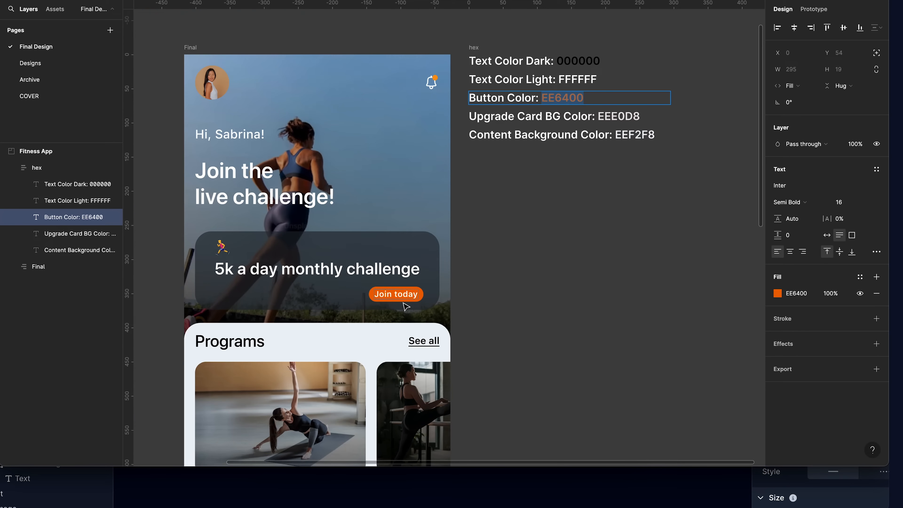
scroll(402, 305, up, 5)
scroll(401, 285, down, 5)
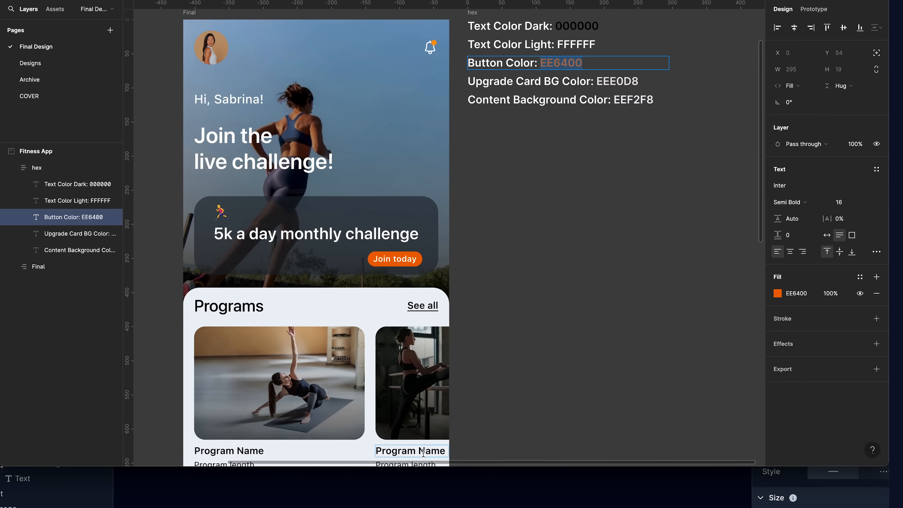
mouse_move(401, 506)
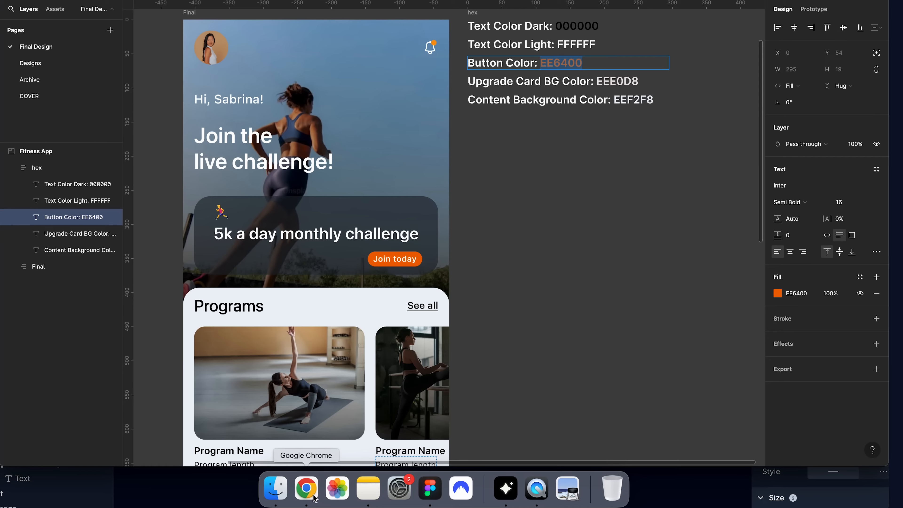
click(306, 488)
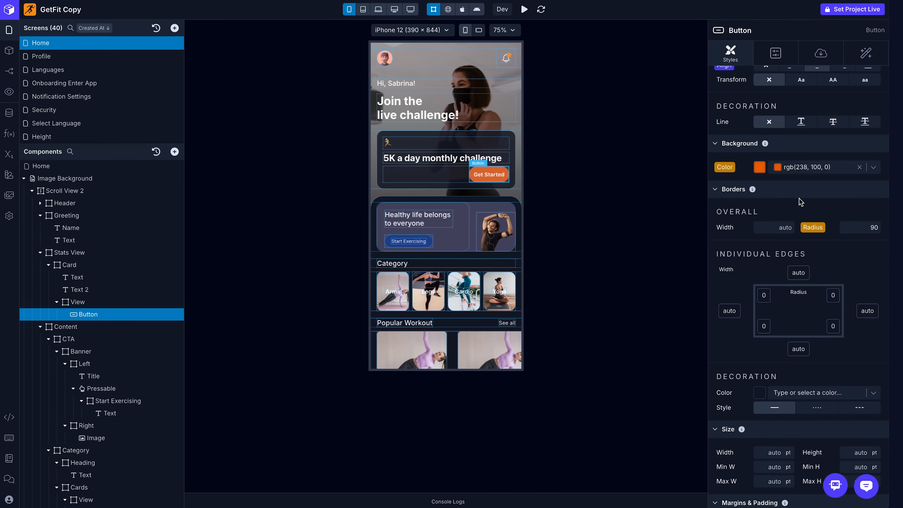
scroll(792, 247, down, 1)
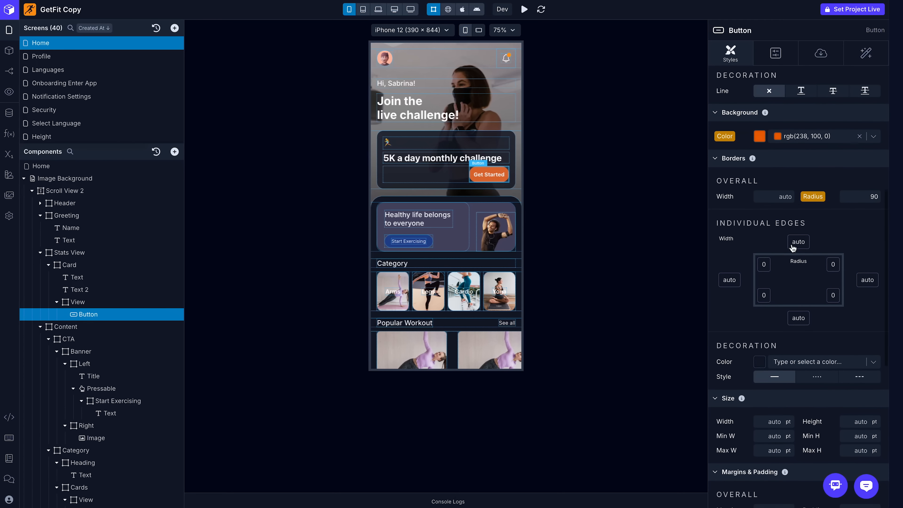
click(716, 160)
click(718, 159)
click(718, 160)
click(715, 113)
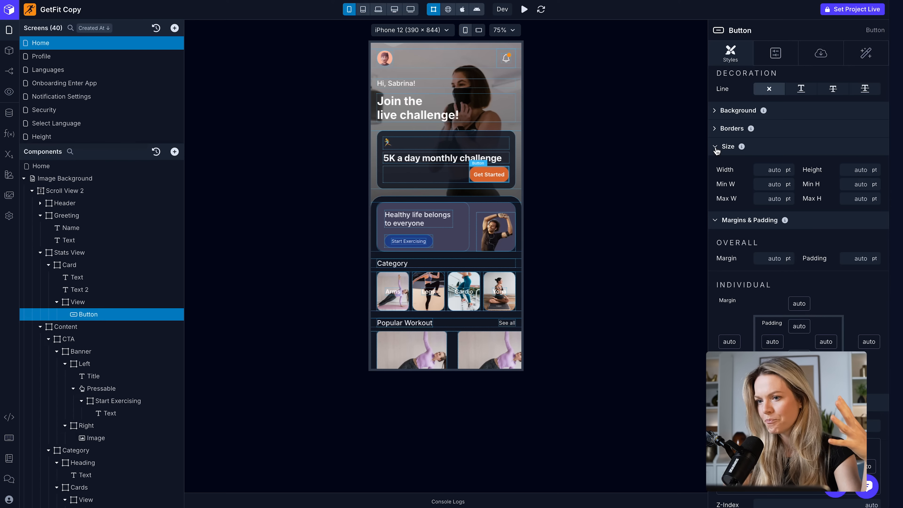
scroll(716, 151, up, 1)
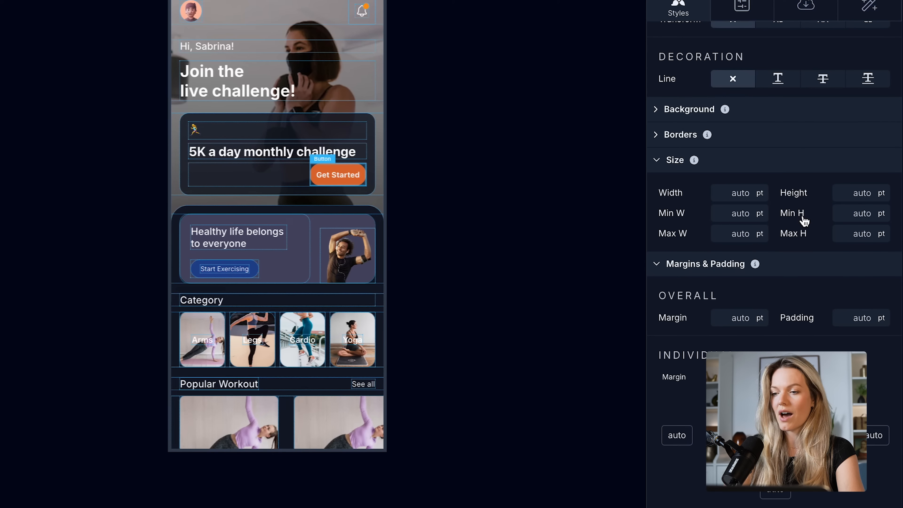
click(859, 202)
text(0)
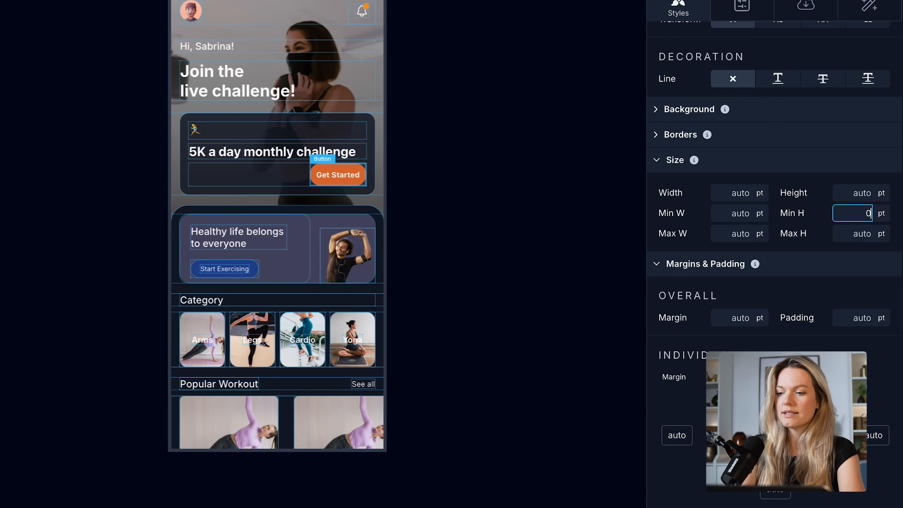
key(Return)
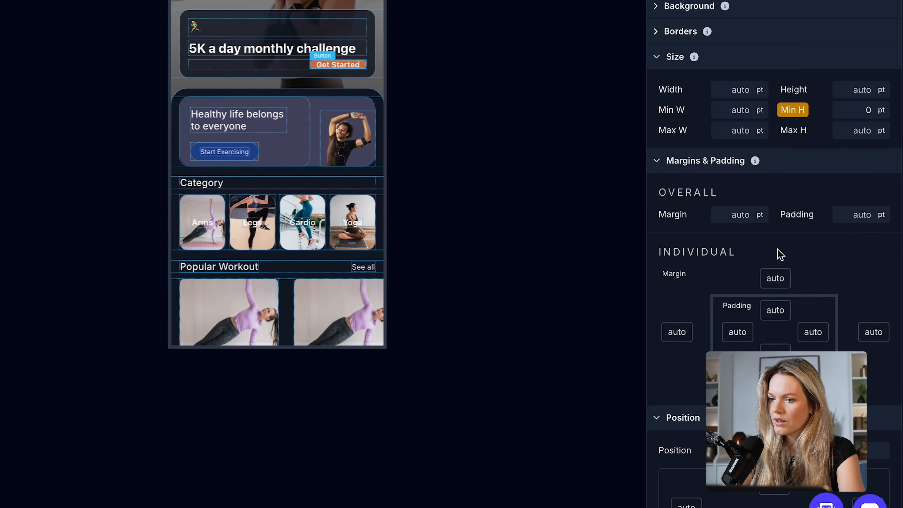
Give the Button 6 pt of padding at both the top and the bottom
scroll(777, 255, down, 2)
click(774, 261)
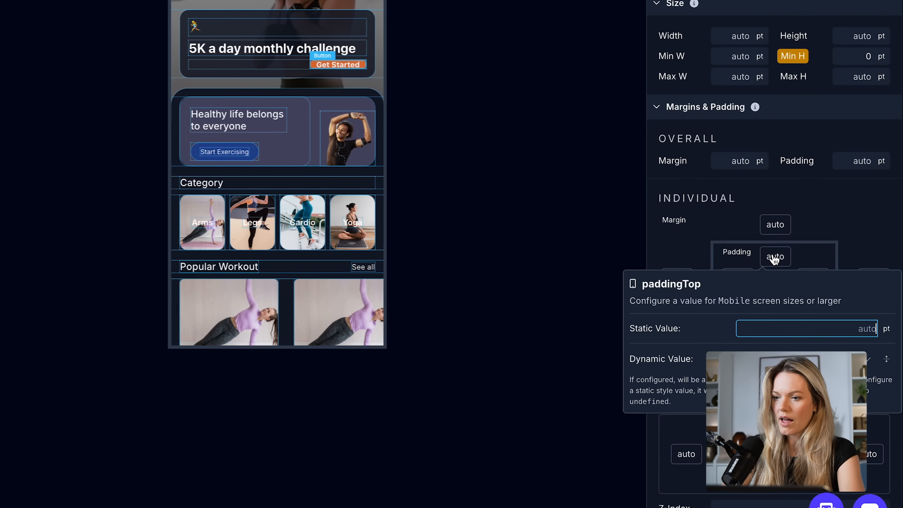
text(6)
click(866, 236)
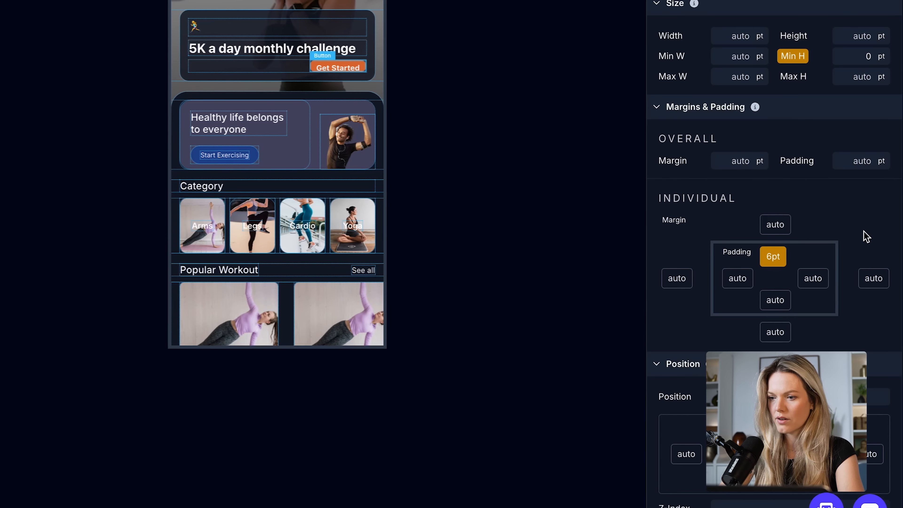
click(775, 301)
text(6)
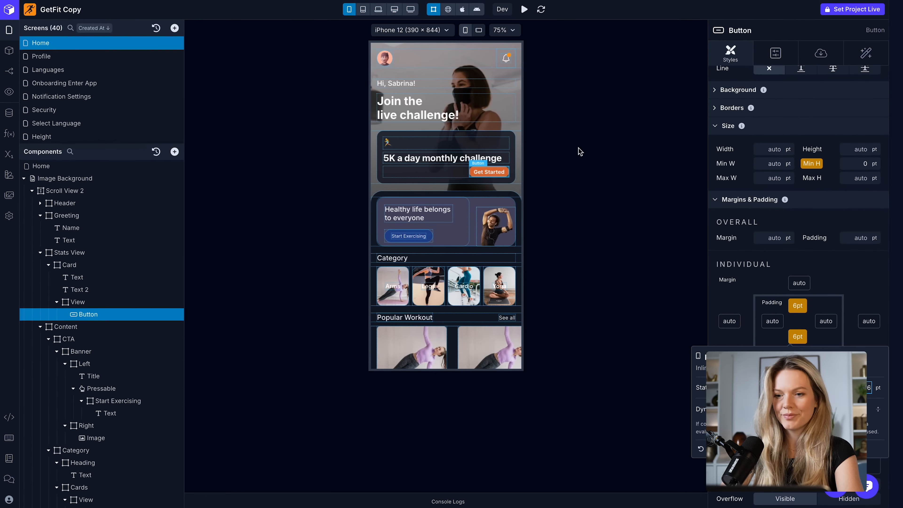
Set the Button's font weight to Semi Bold
scroll(783, 137, up, 10)
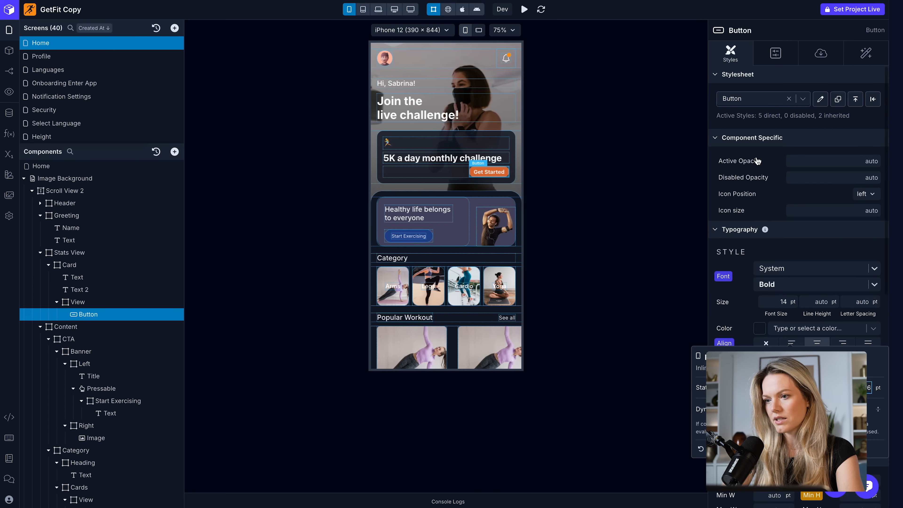
scroll(774, 237, down, 2)
click(773, 245)
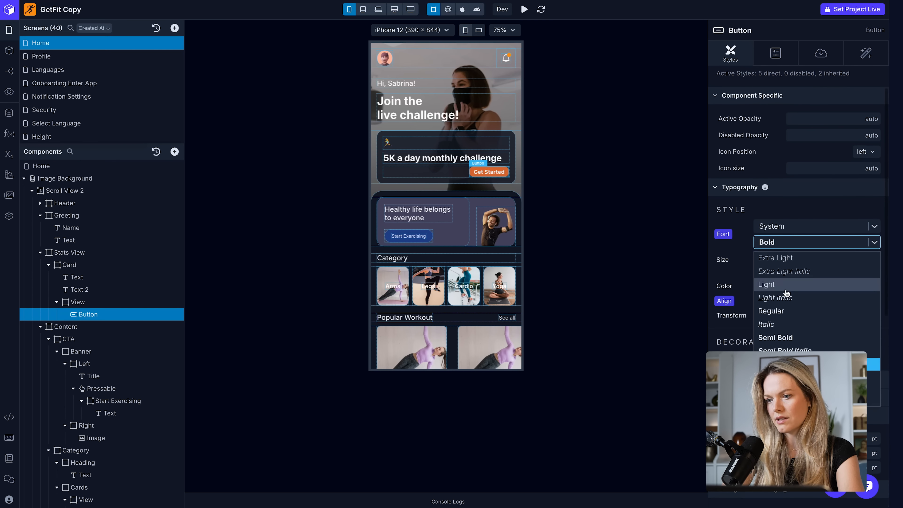
click(788, 338)
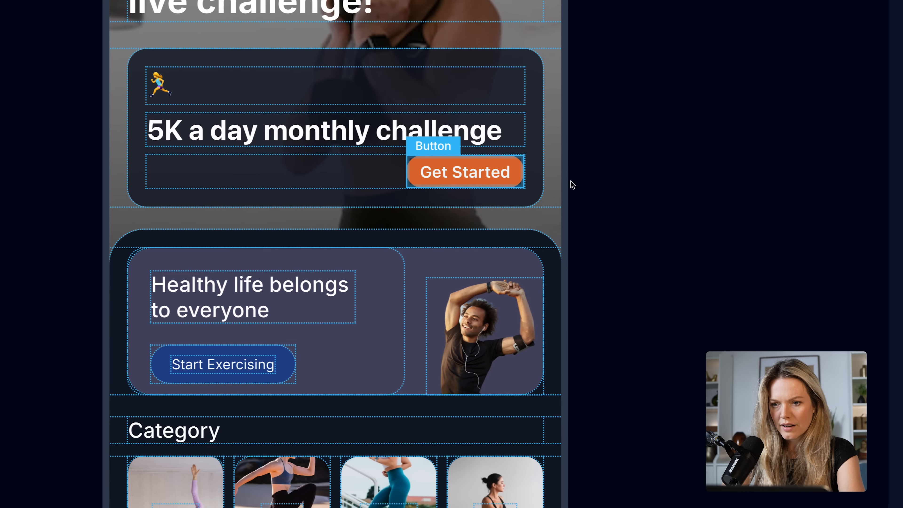
Check the button wording in Figma and, back in Chrome, change the Button's label to "Join today"
click(374, 254)
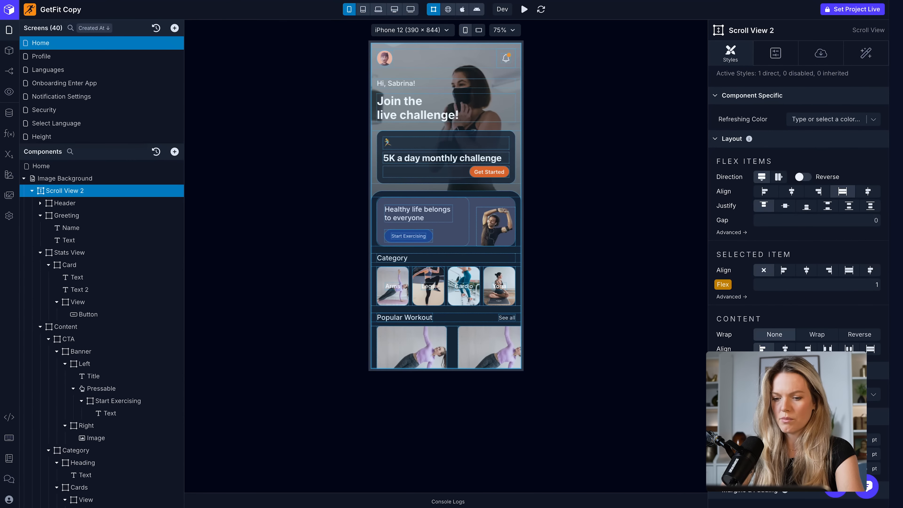
click(436, 497)
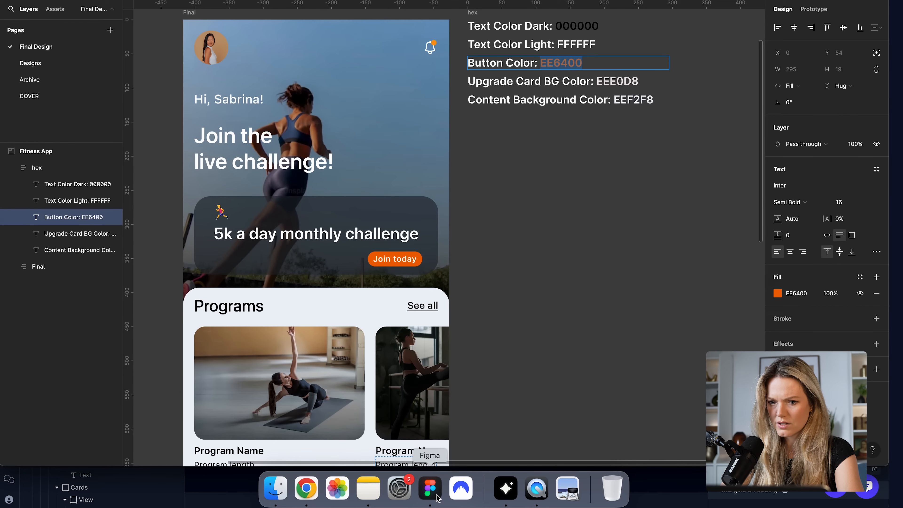
click(306, 488)
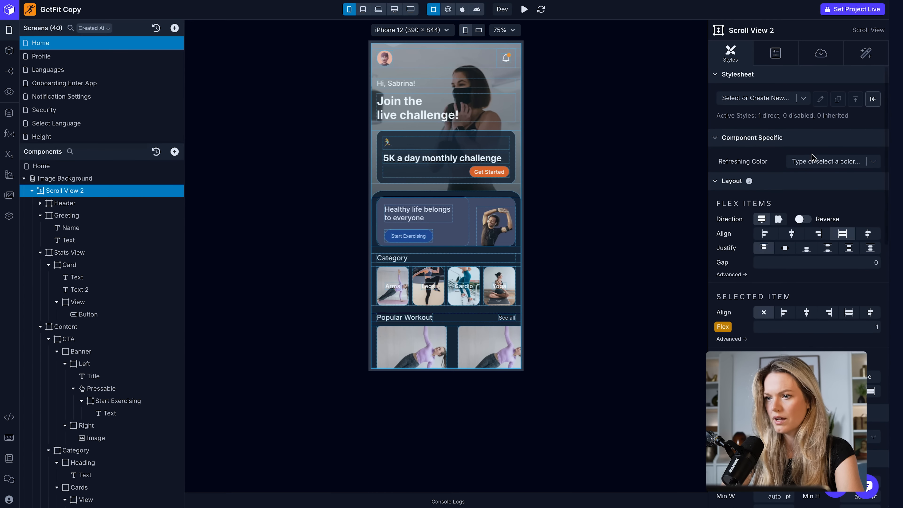
click(820, 53)
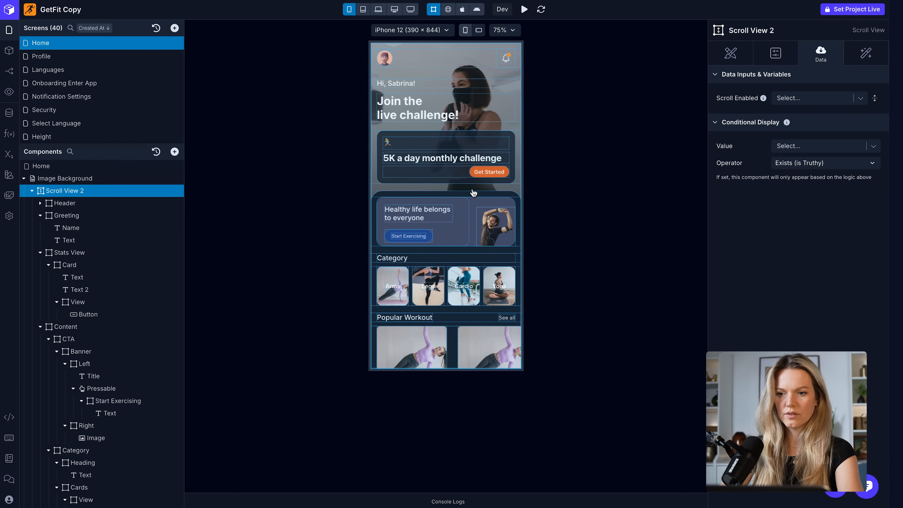
click(88, 314)
click(796, 120)
text(Join today)
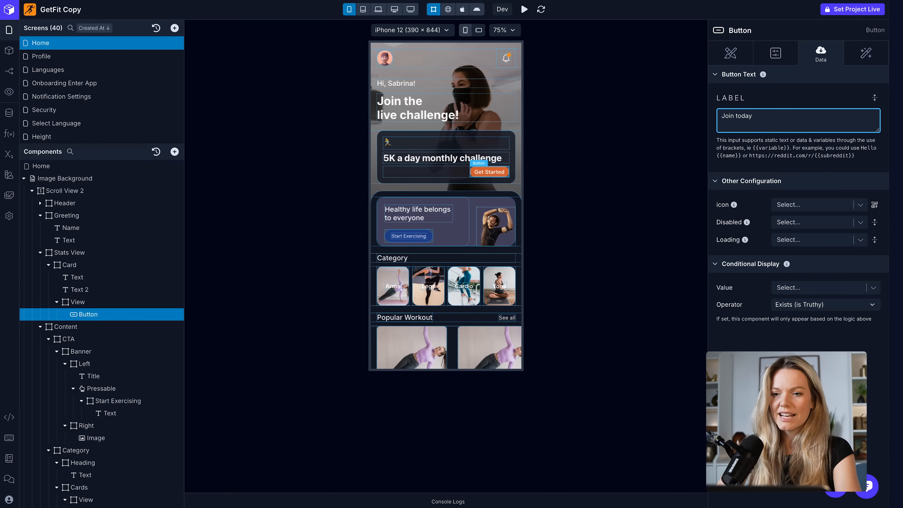
click(725, 60)
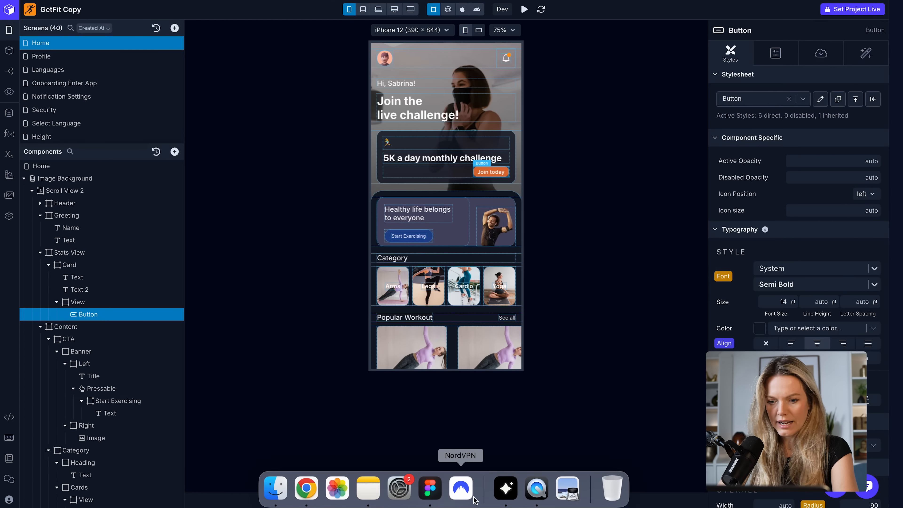
Switch to Figma and inspect the fill of the 5K card frame
click(429, 489)
click(425, 219)
click(425, 216)
super+click(424, 210)
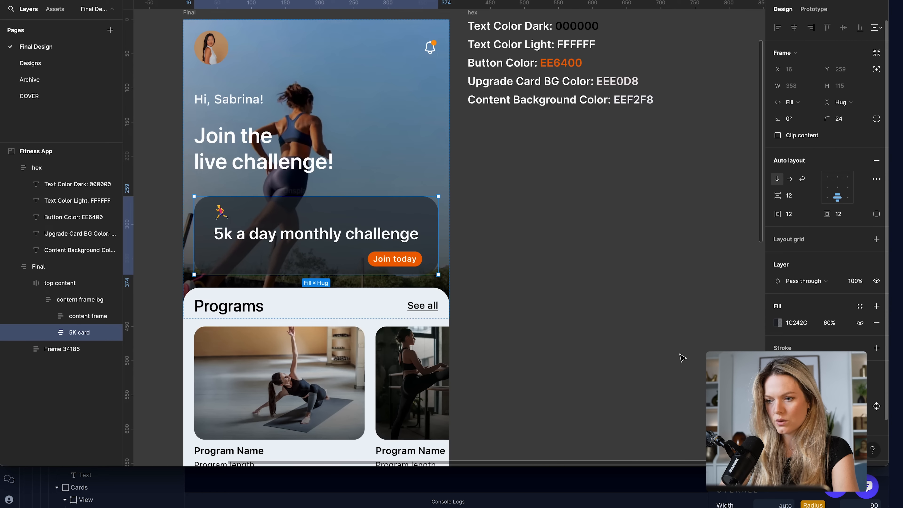
click(604, 294)
Draw a 100 × 100 rectangle beside the design, fill it with color 37434D sampled from the 5K card, and select its hex code
key(r)
click(517, 201)
drag(522, 201, 500, 237)
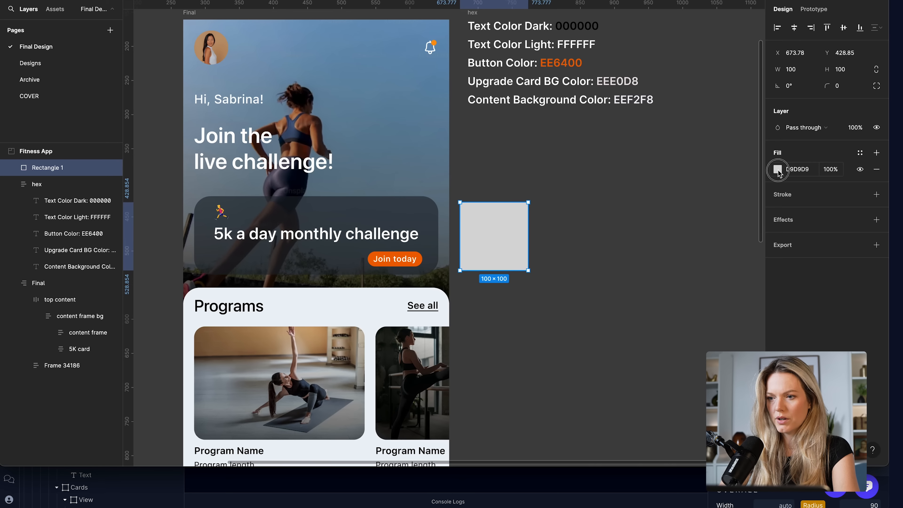
click(777, 169)
click(656, 342)
click(715, 49)
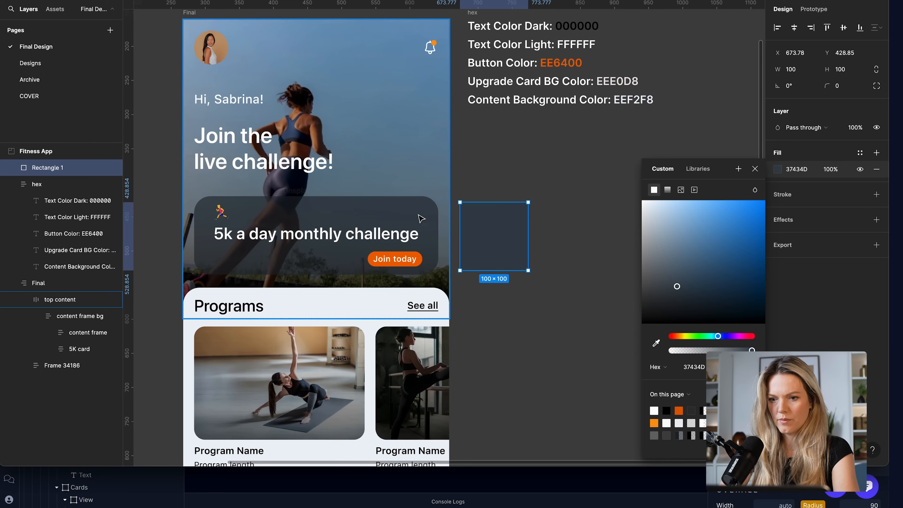
click(803, 170)
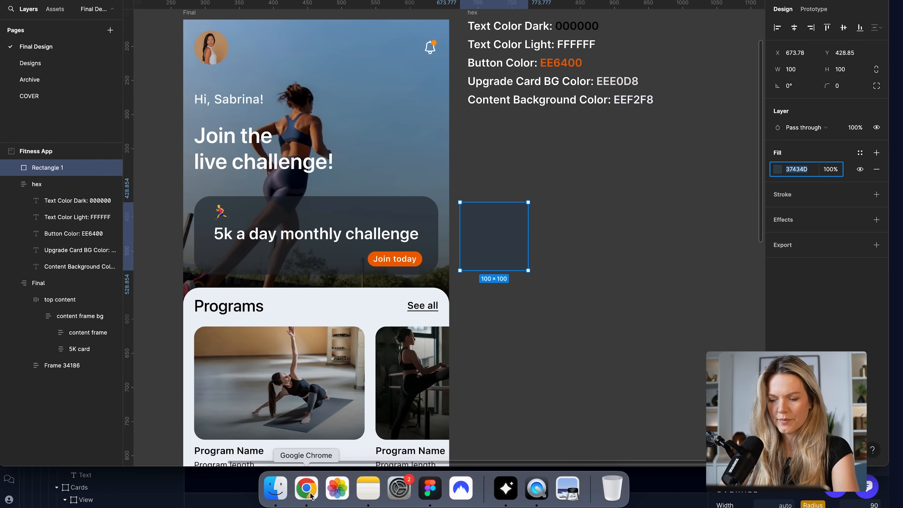
Switch to Chrome and replace the monthly challenge Card's background color with the copied hex 37434D
click(305, 494)
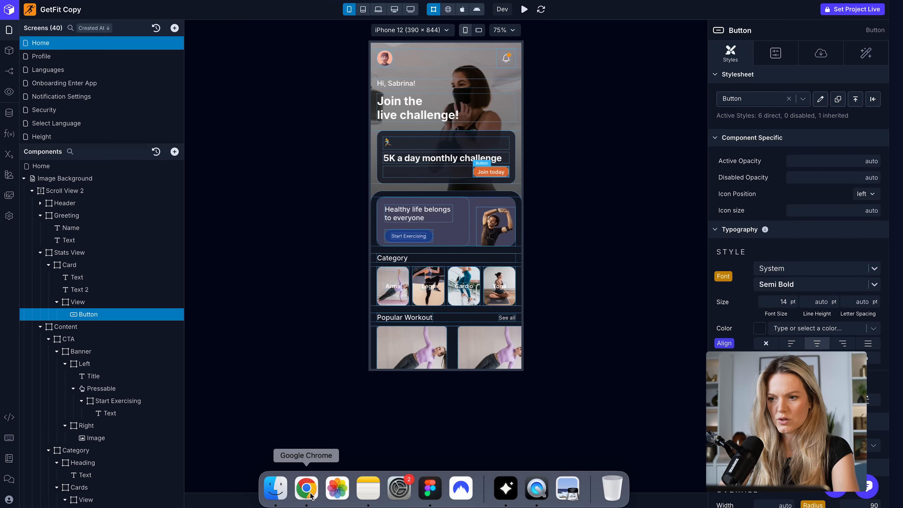
click(409, 142)
click(94, 265)
scroll(875, 320, down, 1)
click(859, 311)
click(761, 312)
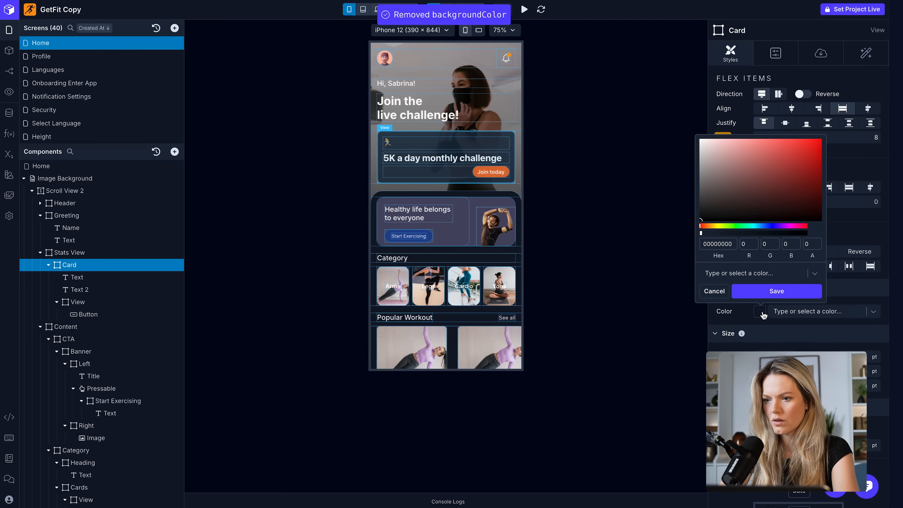
double_click(727, 244)
key(super+v)
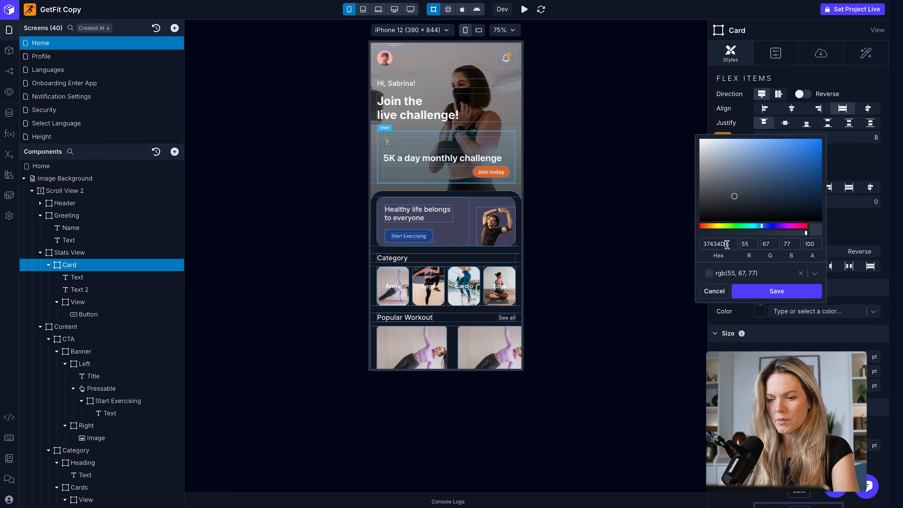
click(779, 294)
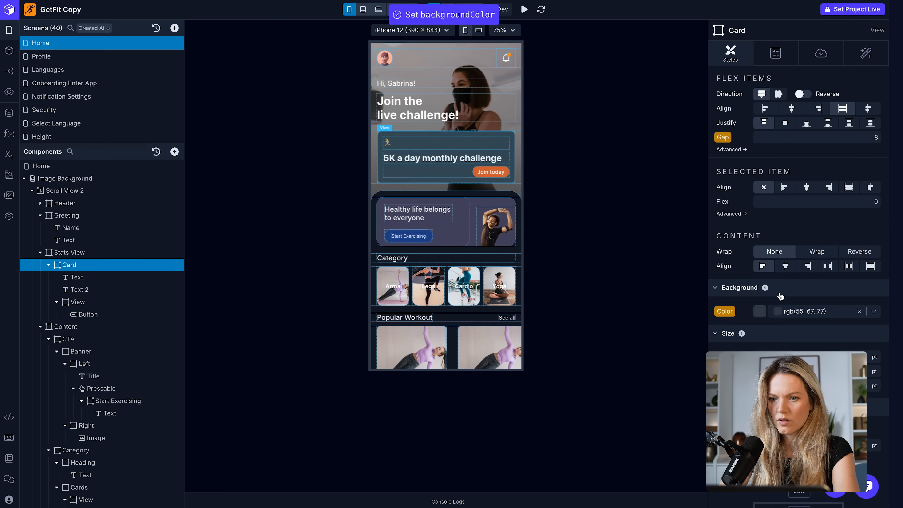
Check the 5K card's corner radius in Figma and, back in Chrome, set the Card's overall border radius to 24
click(429, 487)
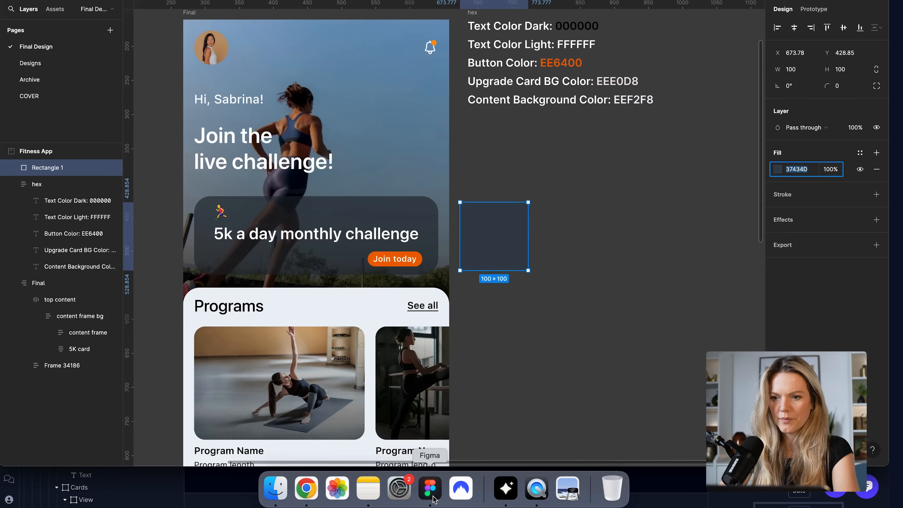
click(430, 217)
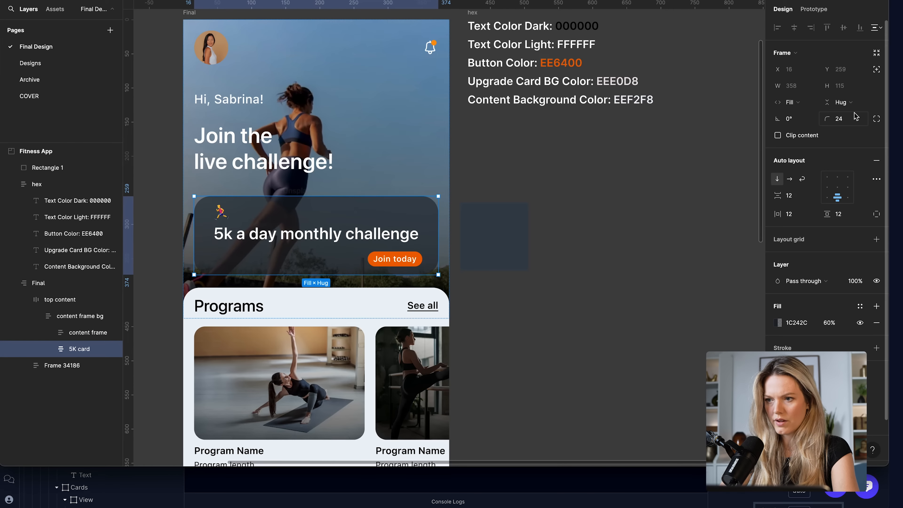
click(304, 487)
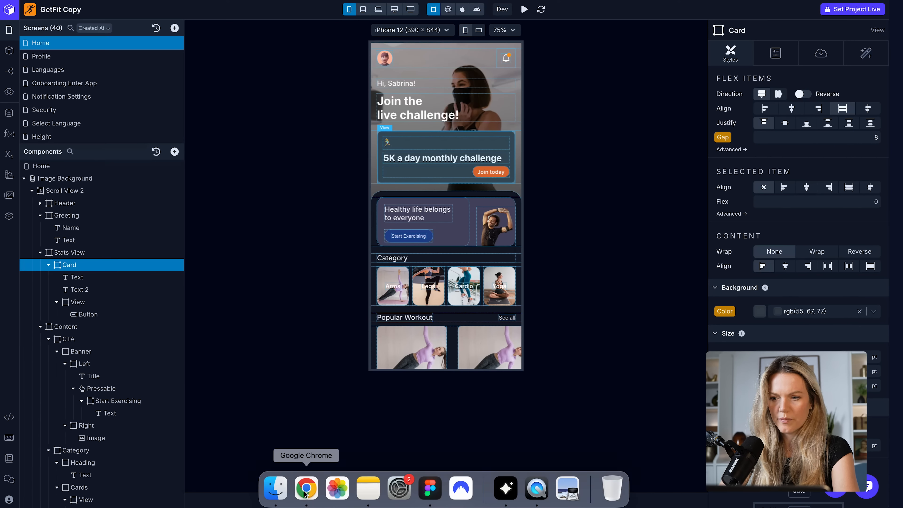
scroll(761, 298, down, 15)
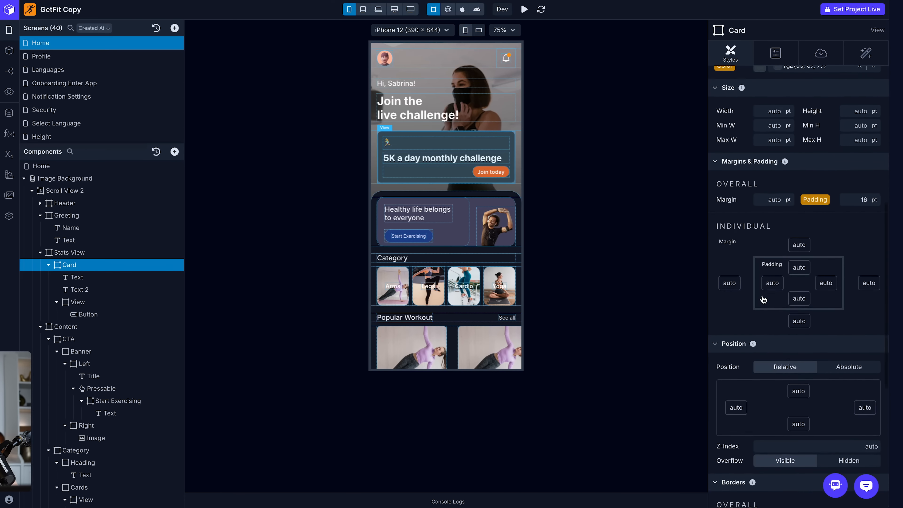
scroll(763, 298, down, 2)
double_click(872, 254)
text(24)
key(Return)
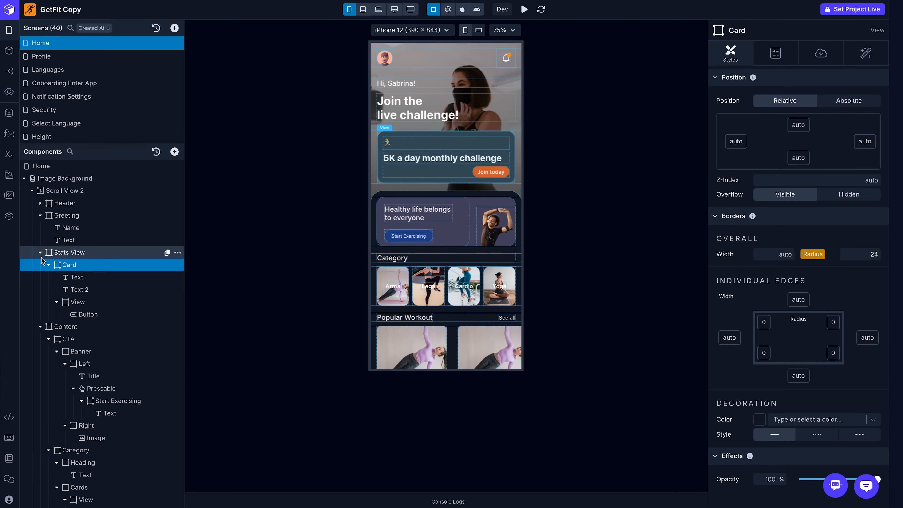
Collapse the Card, Stats View, Greeting and CTA components in the tree and select the Category heading text
click(48, 265)
click(40, 252)
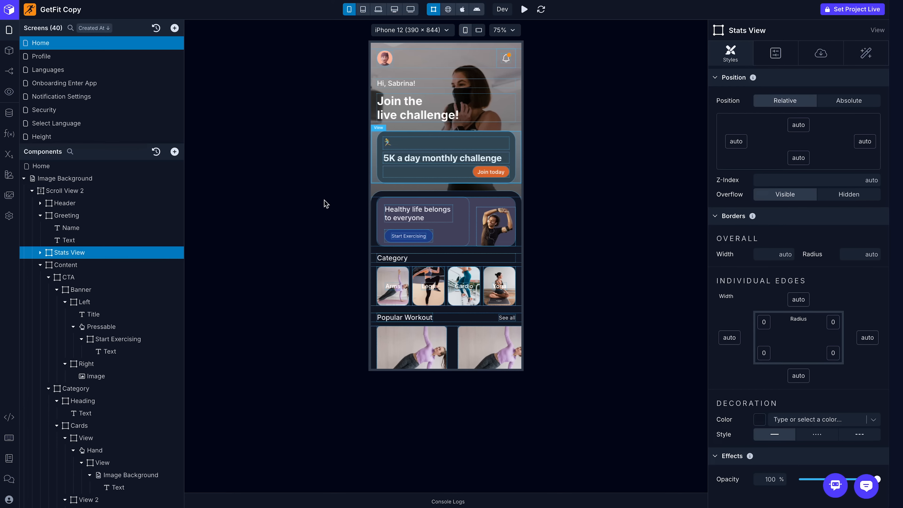
click(40, 216)
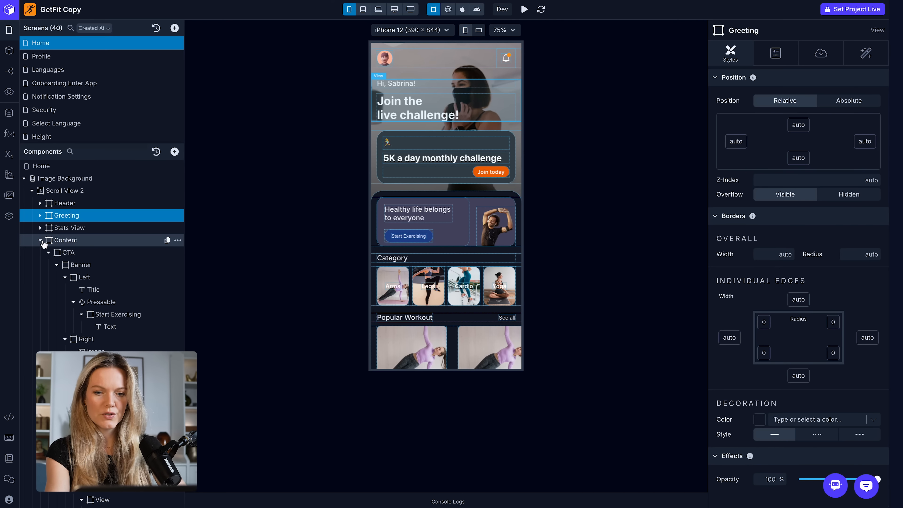
click(49, 253)
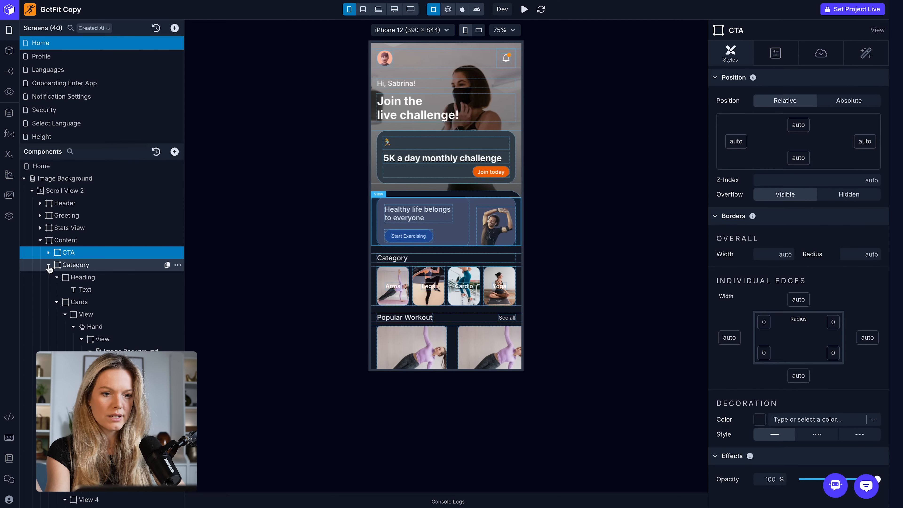
click(395, 259)
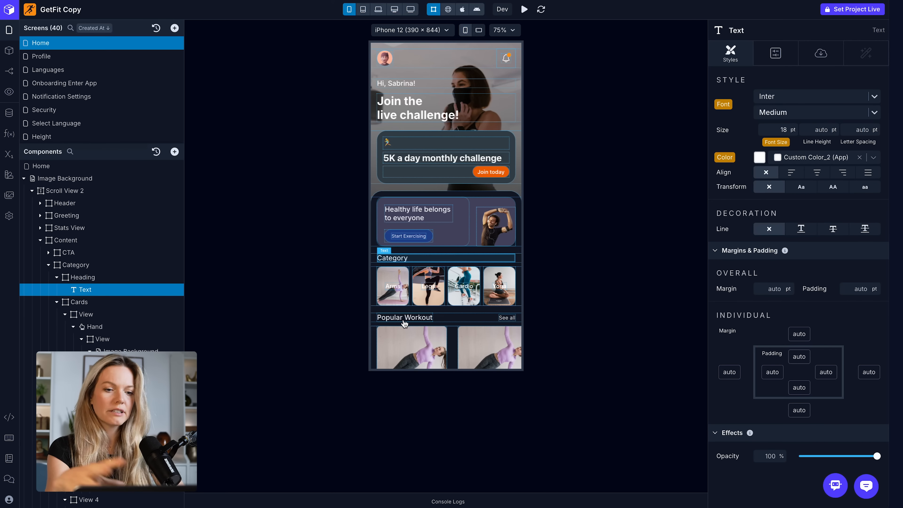
Switch to Figma to review the order of the sections below the challenge card, and return to Chrome
mouse_move(349, 505)
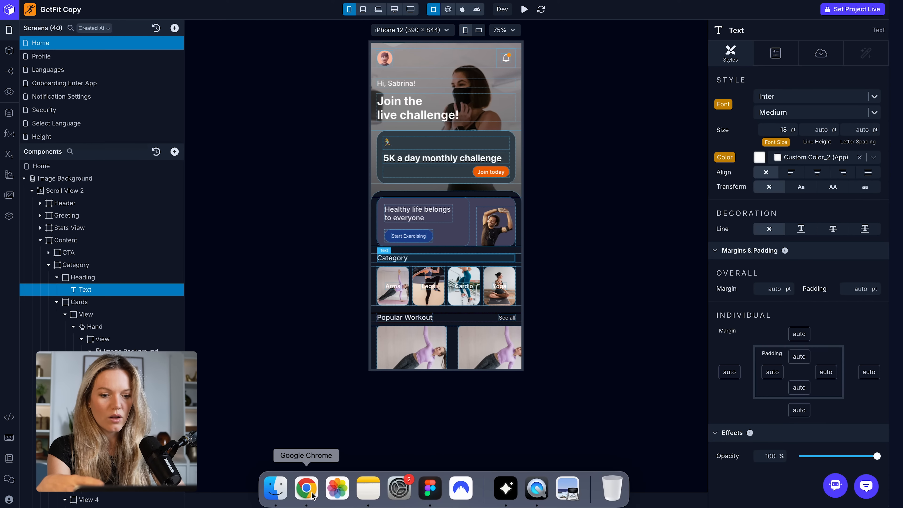
click(426, 490)
scroll(401, 333, down, 5)
scroll(401, 332, down, 2)
scroll(401, 332, down, 3)
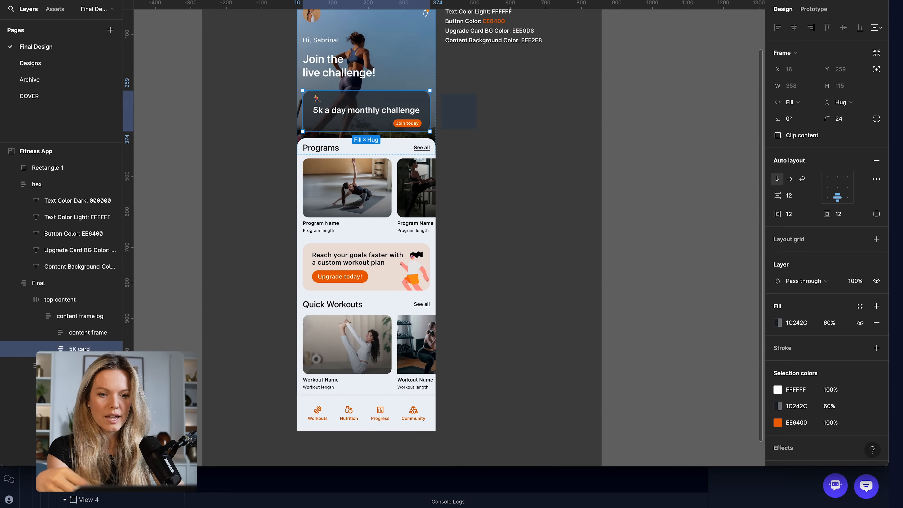
mouse_move(306, 490)
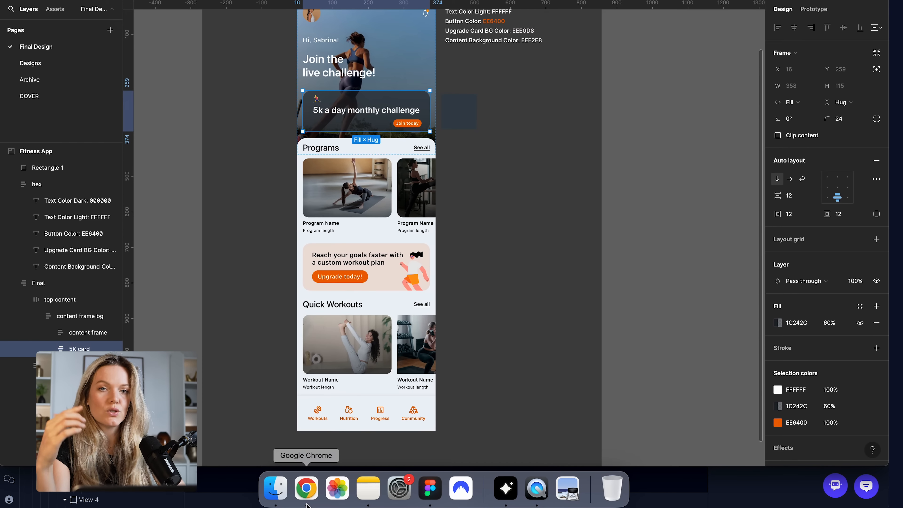
click(307, 491)
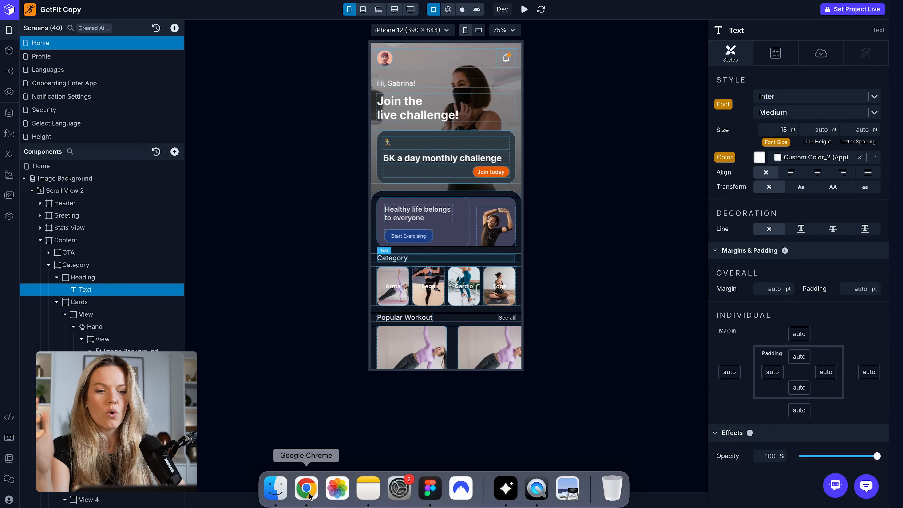
Collapse the Popular Workout section, the Category card views, the Cards group and the Category section in the component tree
scroll(123, 396, down, 4)
scroll(68, 376, down, 3)
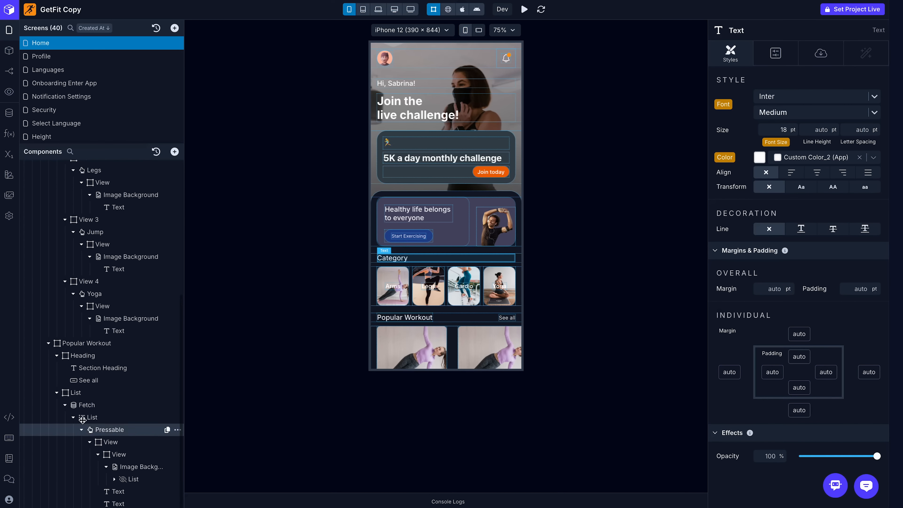
click(75, 392)
click(49, 342)
click(64, 280)
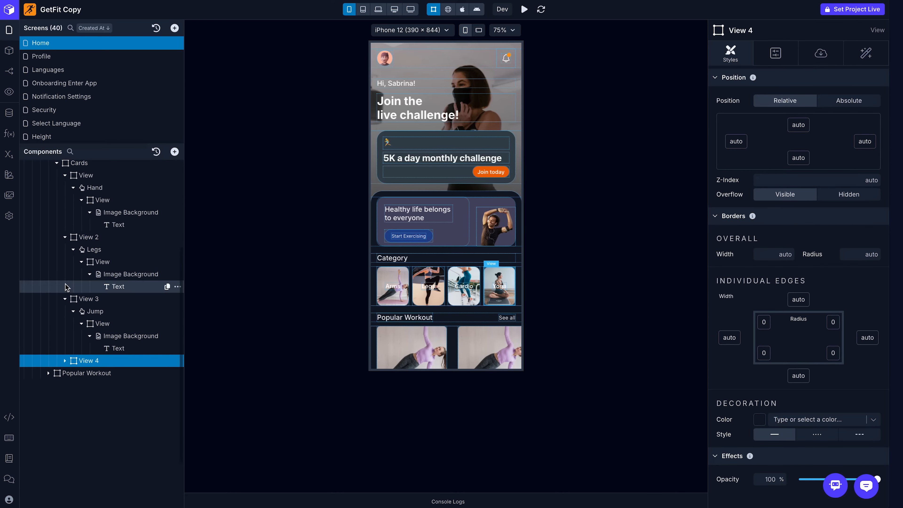
click(65, 284)
click(66, 256)
scroll(60, 271, up, 3)
click(56, 270)
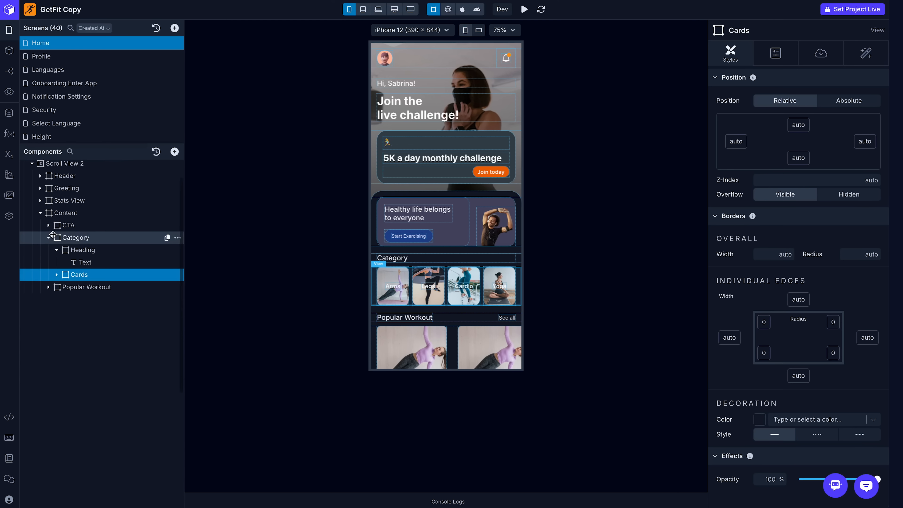
click(50, 237)
Delete the Category section from the Home screen's Content
click(77, 237)
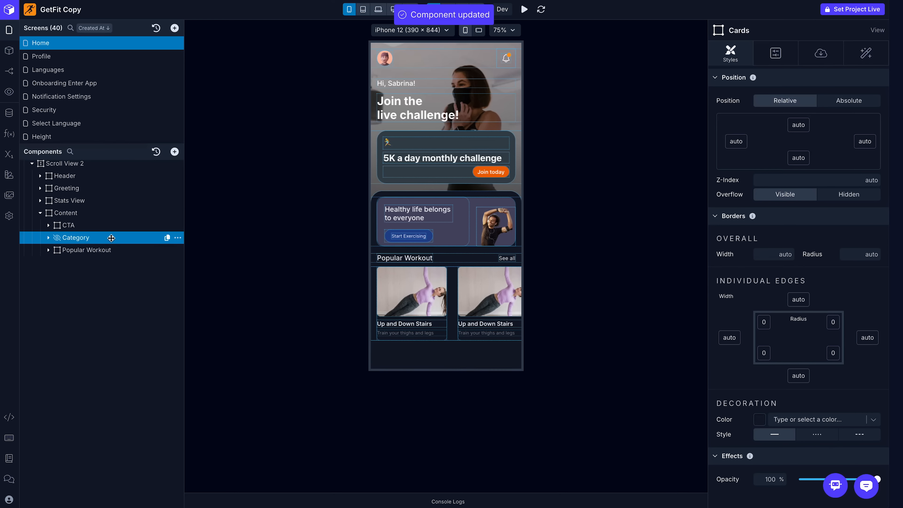
click(178, 237)
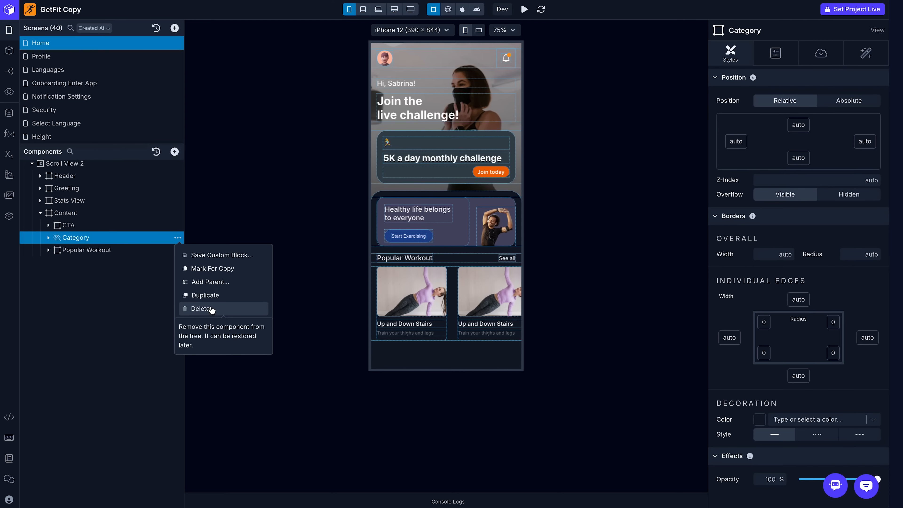
click(200, 308)
Move the CTA component below Popular Workout within Content
click(75, 224)
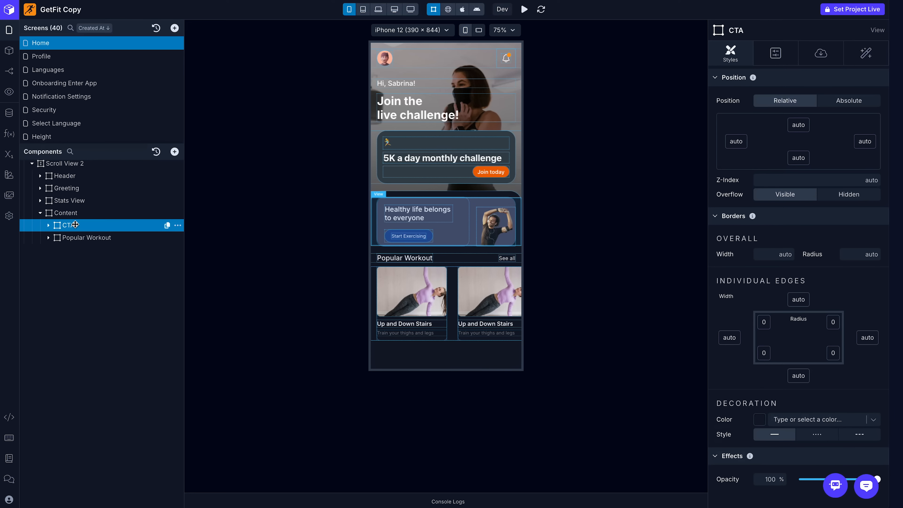
drag(75, 224, 74, 244)
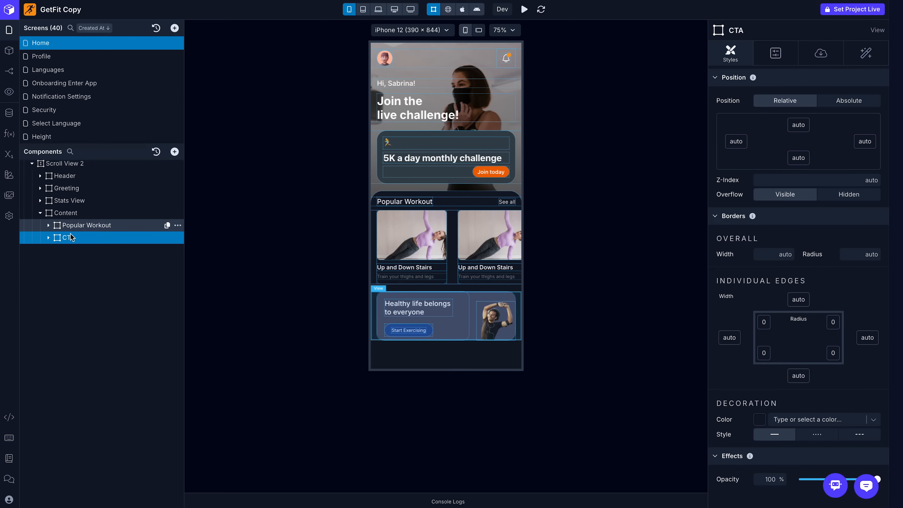
mouse_move(71, 240)
mouse_down()
mouse_move(115, 234)
mouse_move(67, 237)
mouse_up()
Rename the Popular Workout component to "Programs" and expand it in the component tree
click(74, 225)
click(177, 225)
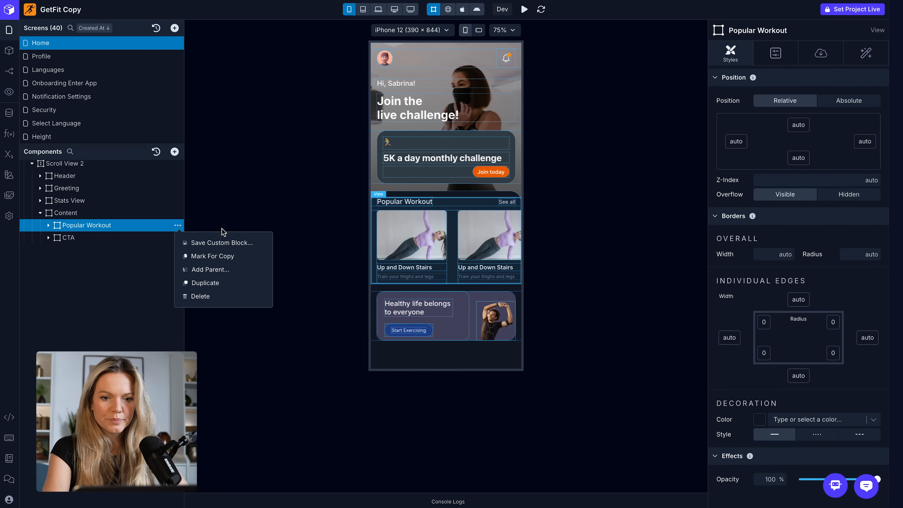
double_click(106, 225)
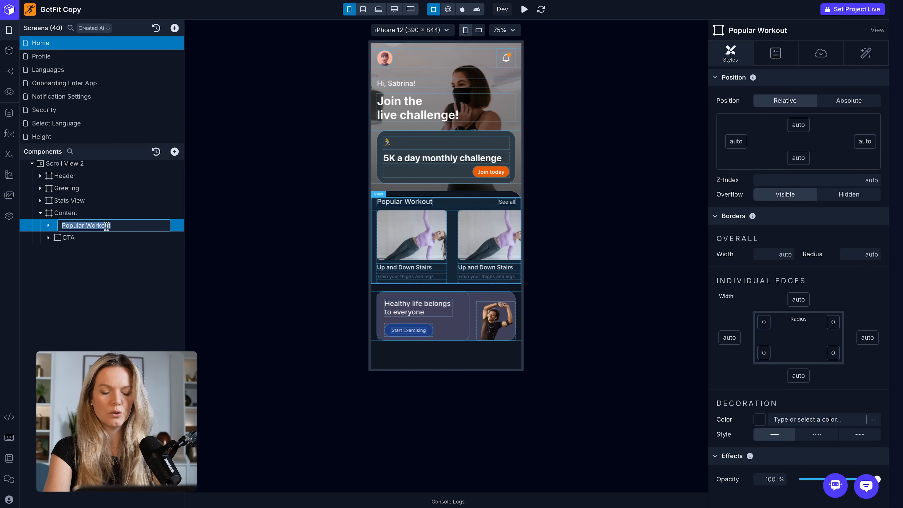
text(Programs)
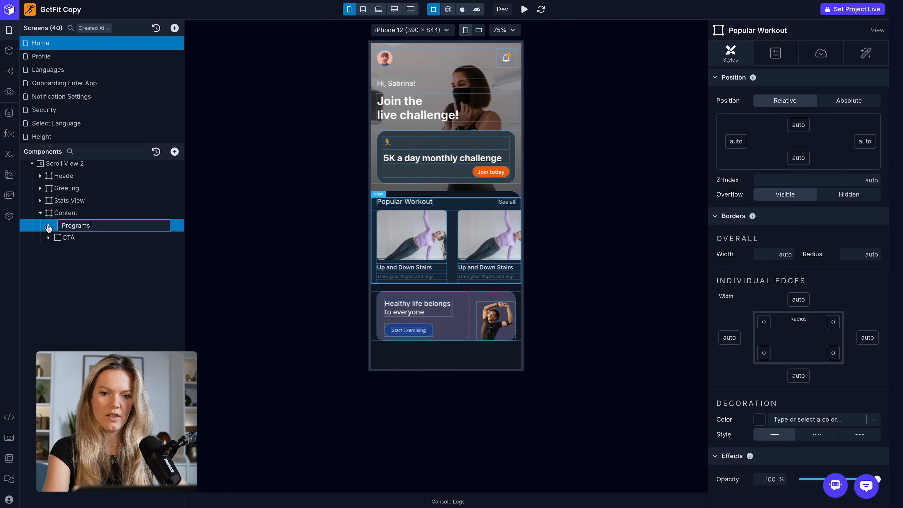
click(48, 226)
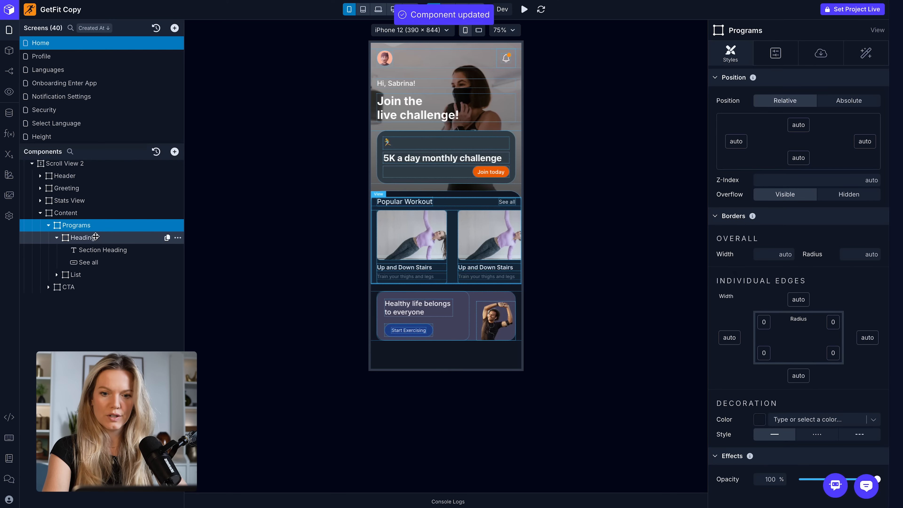
Set the text color of the Section Heading in Programs to black, hex 000
click(80, 238)
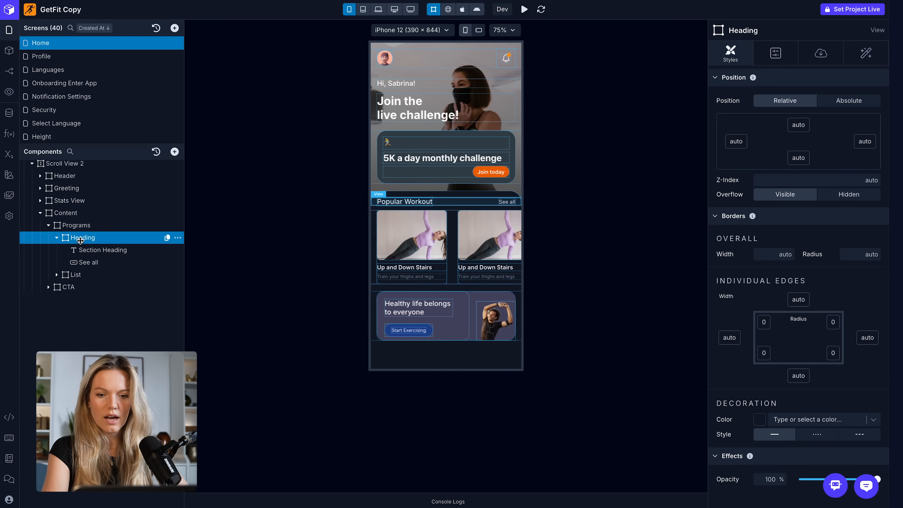
click(97, 249)
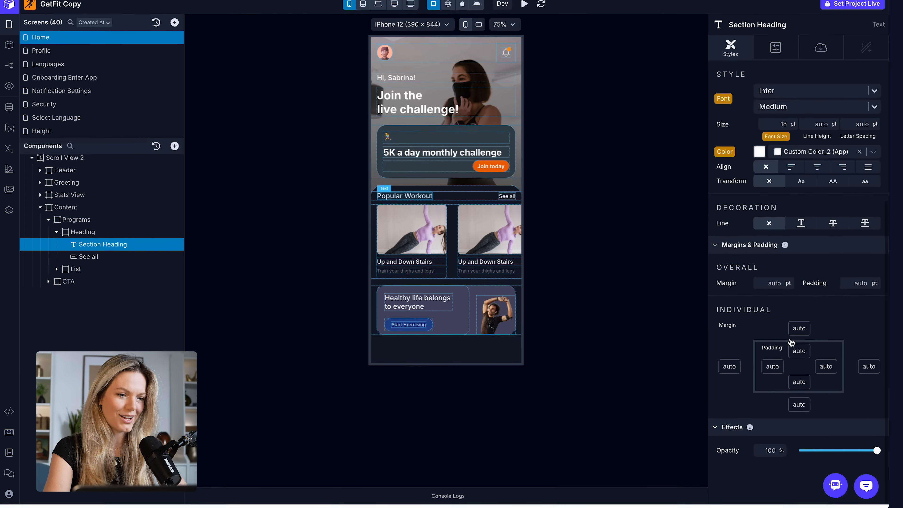
scroll(767, 189, up, 2)
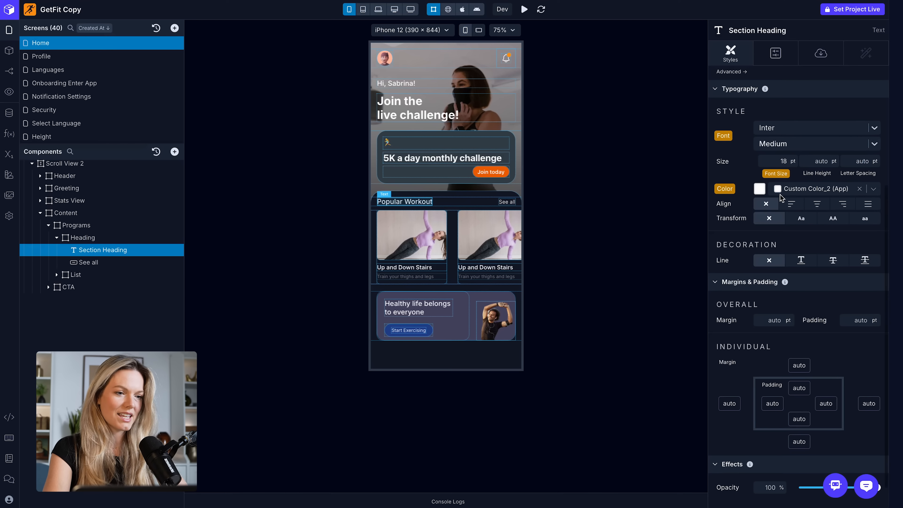
click(759, 189)
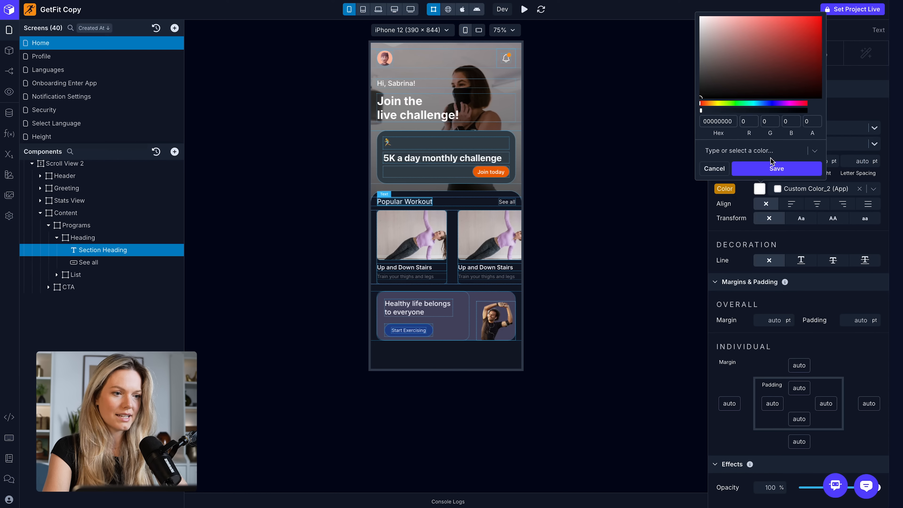
double_click(723, 121)
text(0)
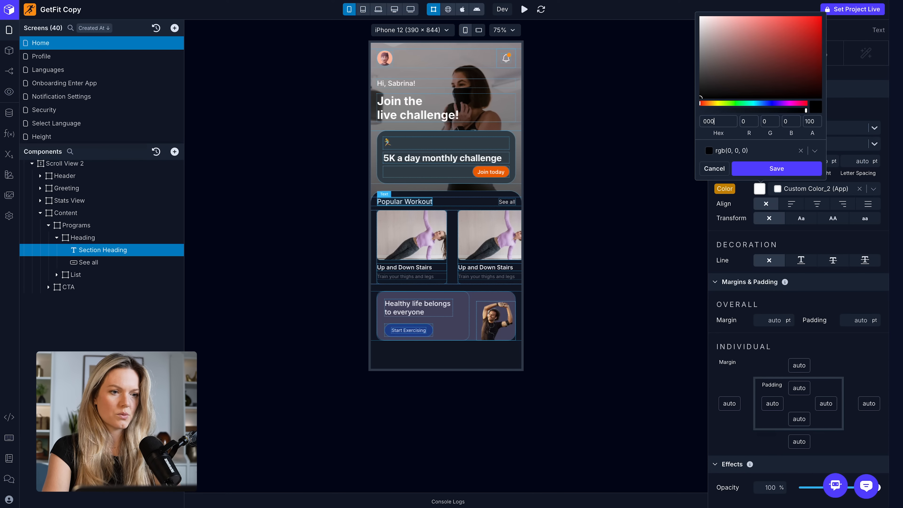
click(807, 171)
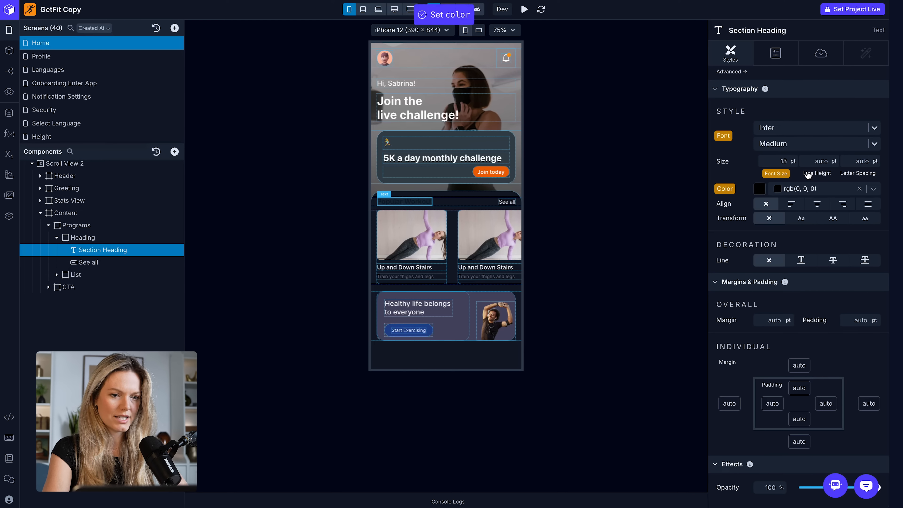
Set the text color of the See all link and the program cards' title and description to black, hex 000000
click(507, 202)
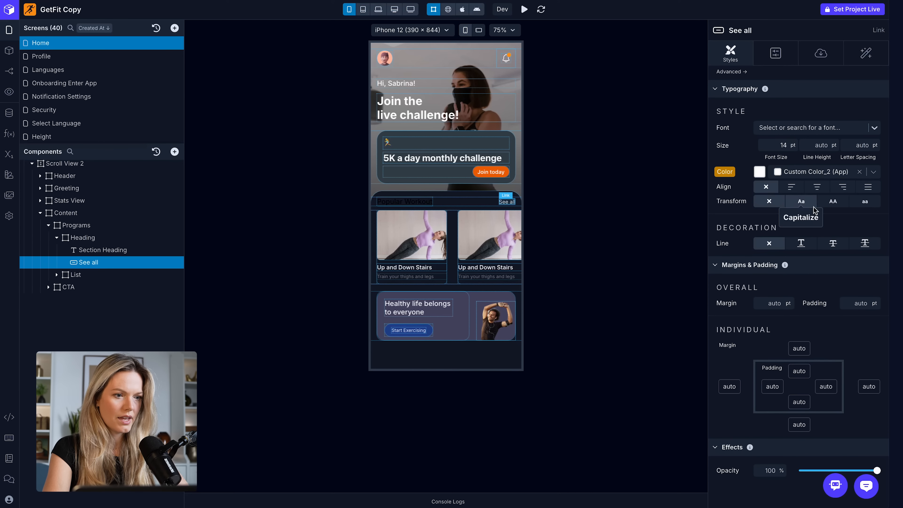
click(859, 171)
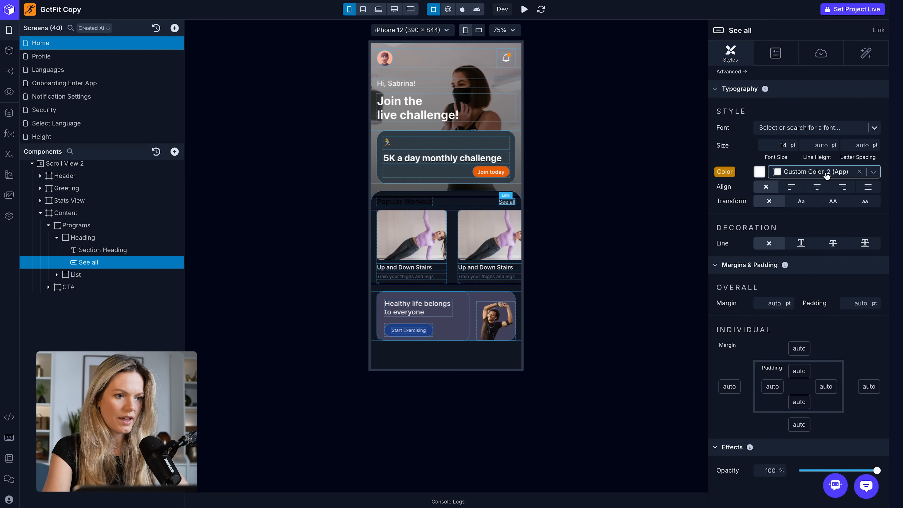
click(760, 172)
double_click(717, 289)
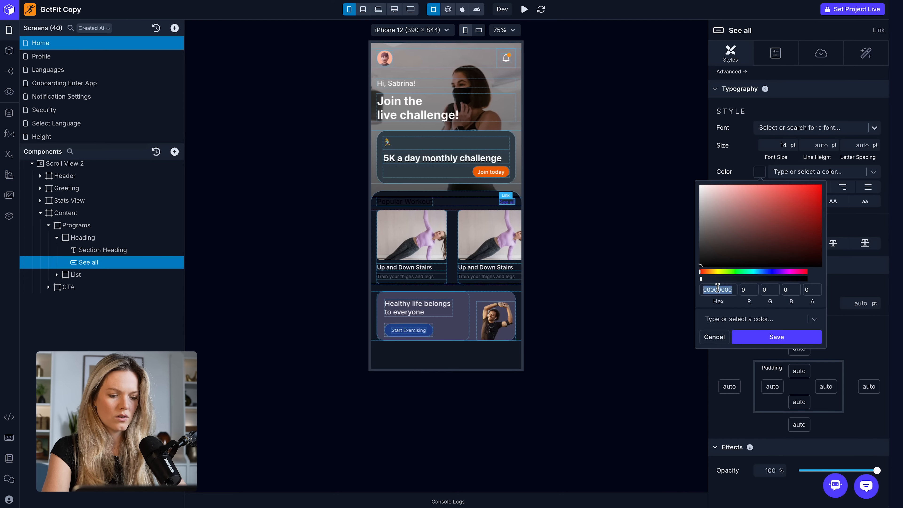
text(000000)
key(Return)
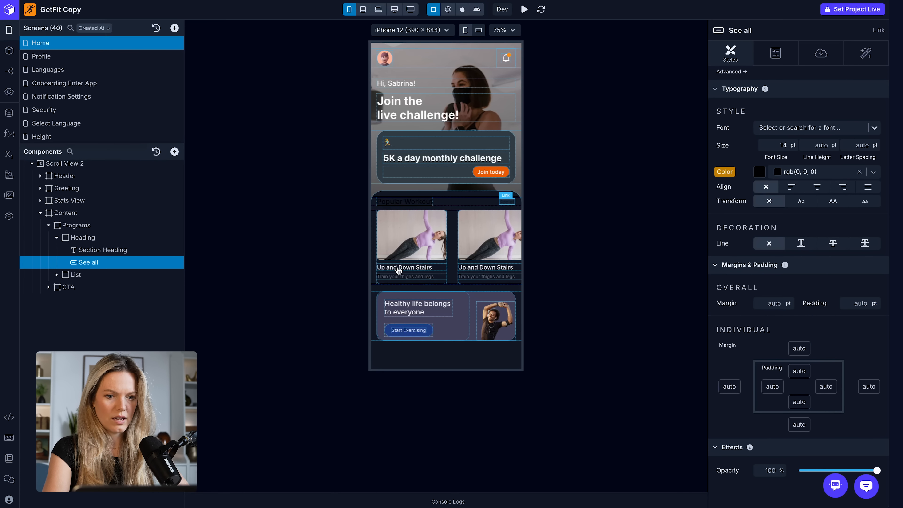
click(397, 271)
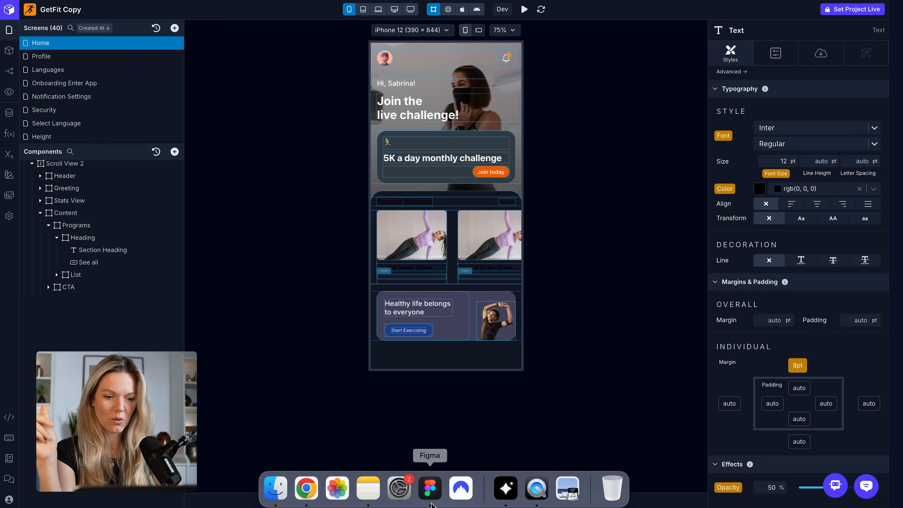
Switch to Figma and copy the content background color's hex value, EEF2F8, from the hex notes
click(430, 493)
scroll(496, 129, up, 2)
click(493, 78)
double_click(535, 78)
click(525, 78)
drag(526, 78, 552, 78)
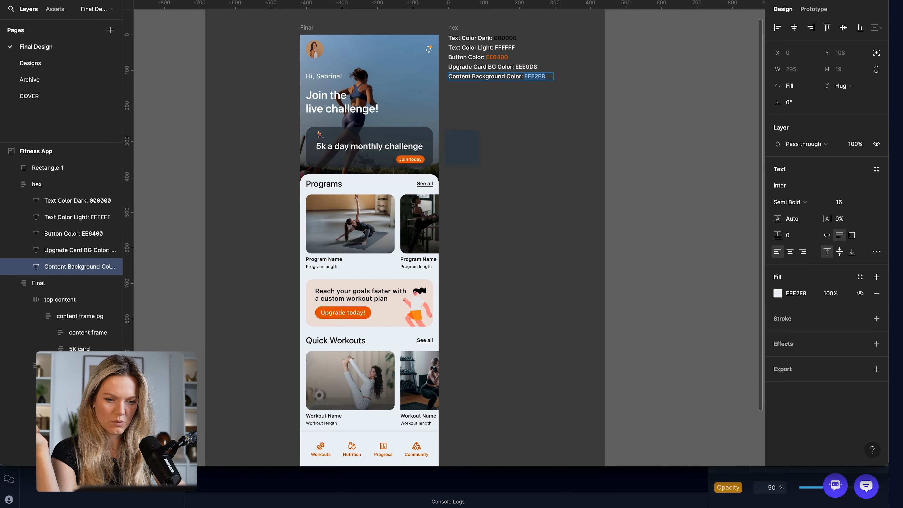
Switch back to Draftbit in Chrome and set the Content component's background color to hex EEF2F8
click(304, 486)
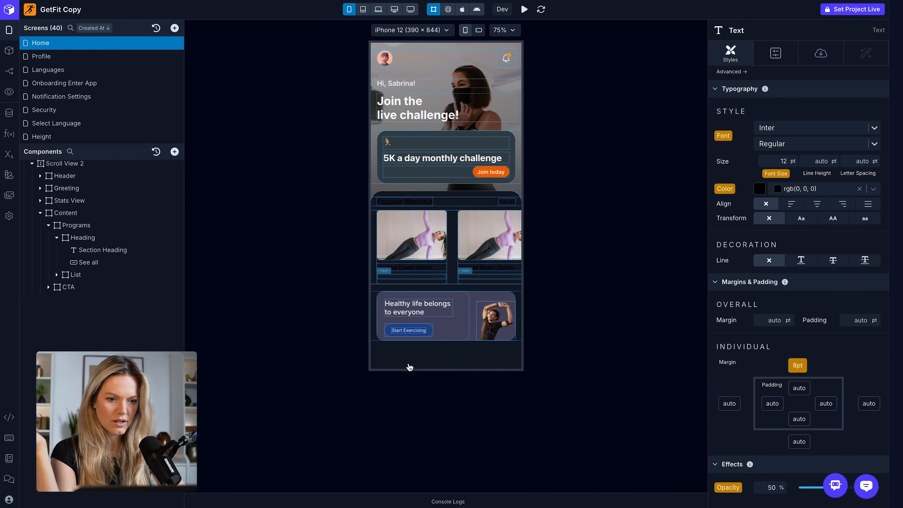
click(48, 214)
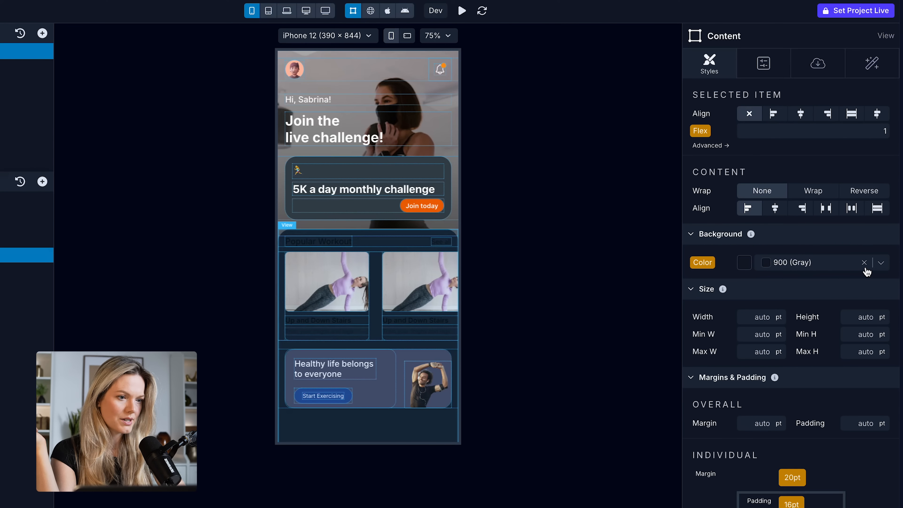
click(864, 263)
click(743, 263)
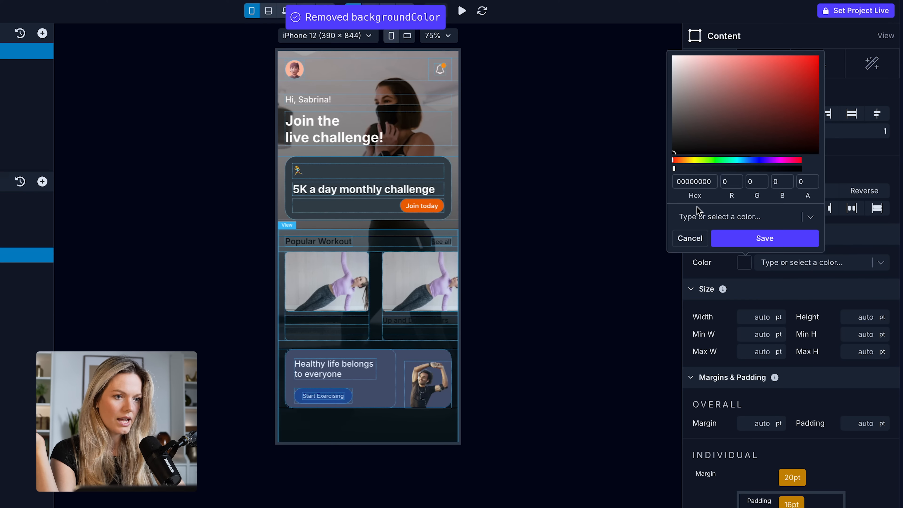
click(697, 181)
text(EEF2F8)
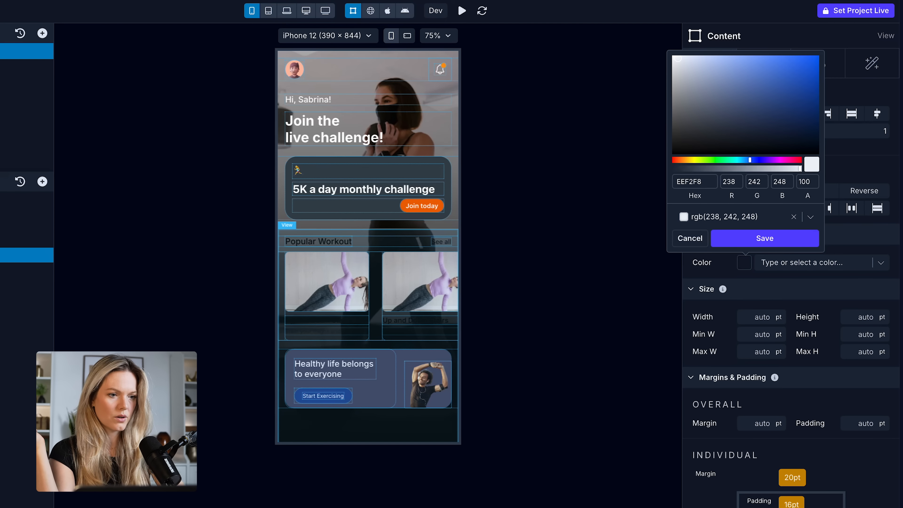
click(764, 238)
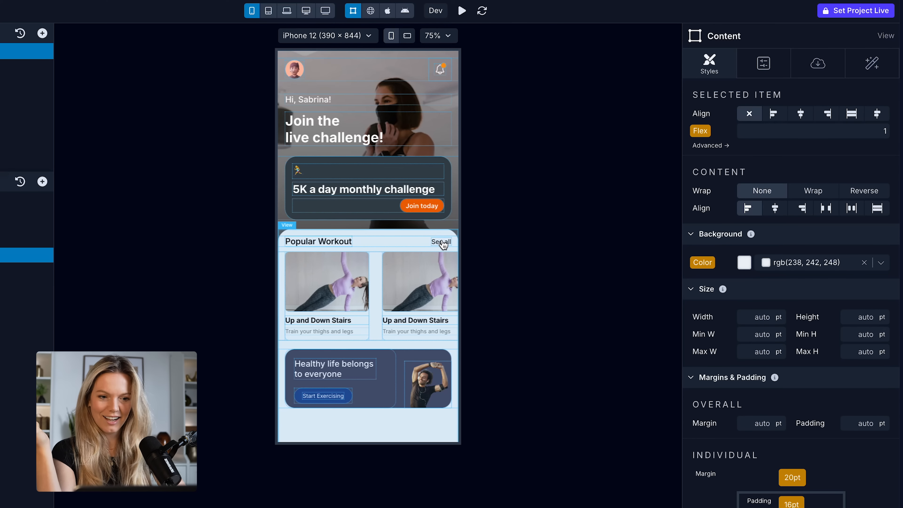
Change the text of the Section Heading inside the Programs component to "Programs"
click(27, 270)
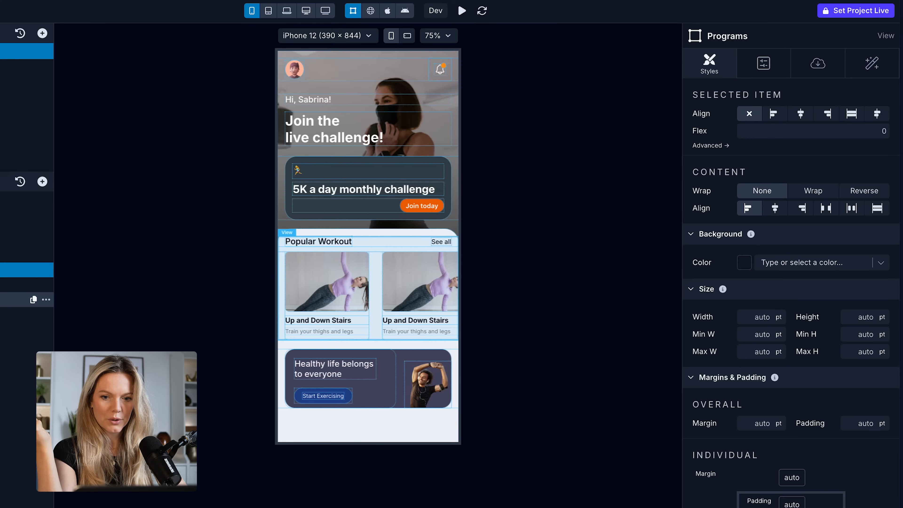
click(27, 300)
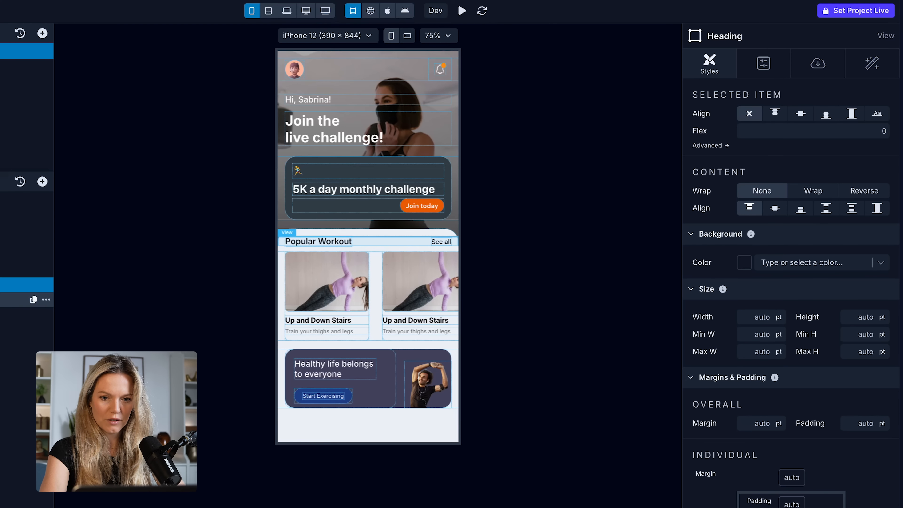
click(817, 62)
triple_click(733, 138)
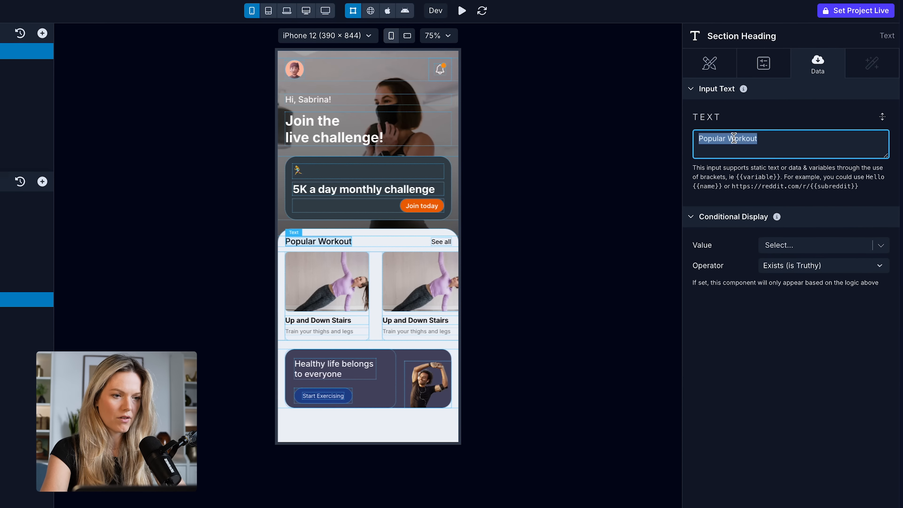
text(Prgrams)
Set the font size of the Programs section heading to 24 pt
click(709, 62)
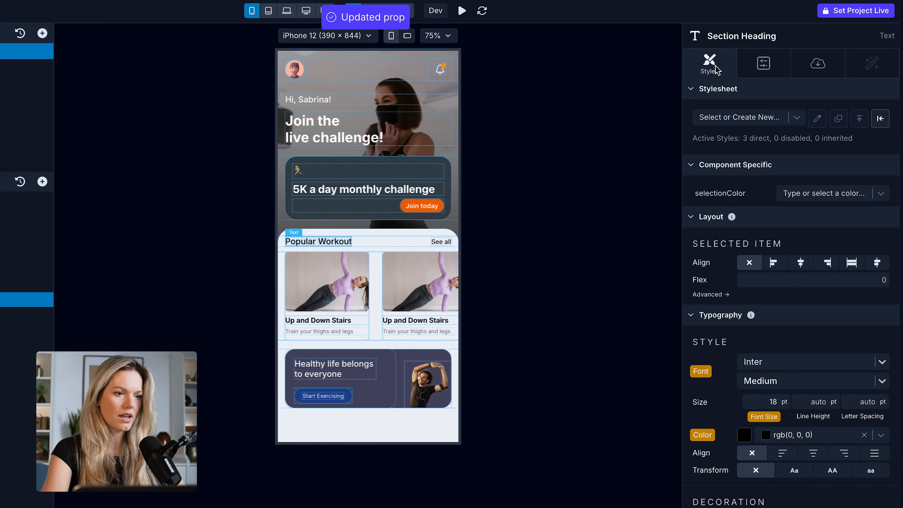
click(776, 401)
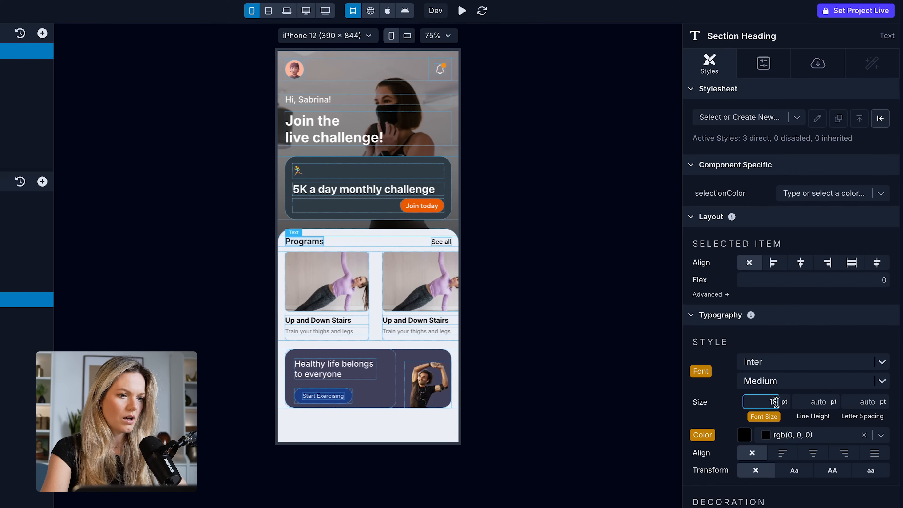
key(Return)
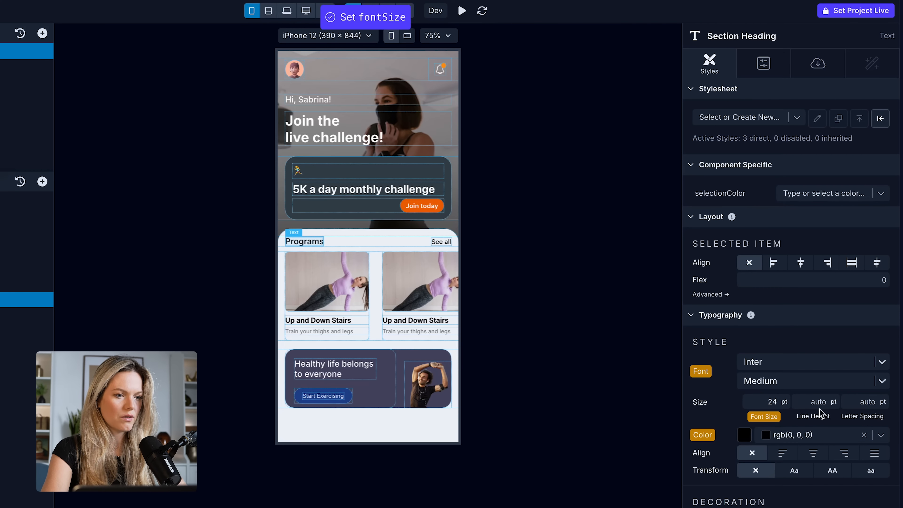
Underline the See all link and, after checking its text style in Figma, set its font to System Semi Bold
click(441, 243)
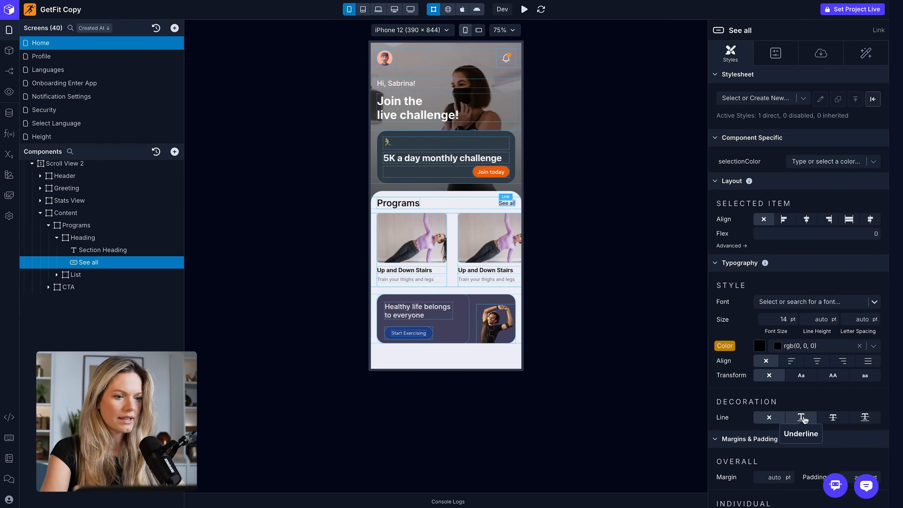
click(800, 418)
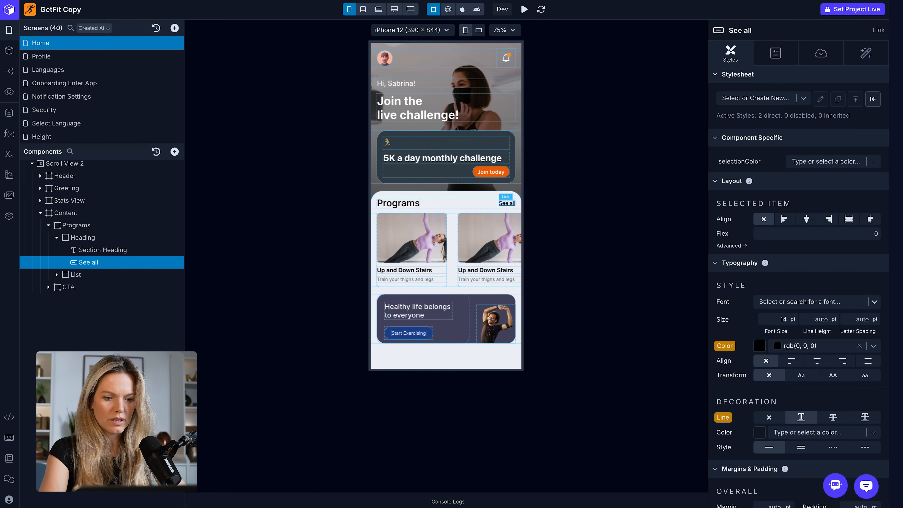
click(428, 485)
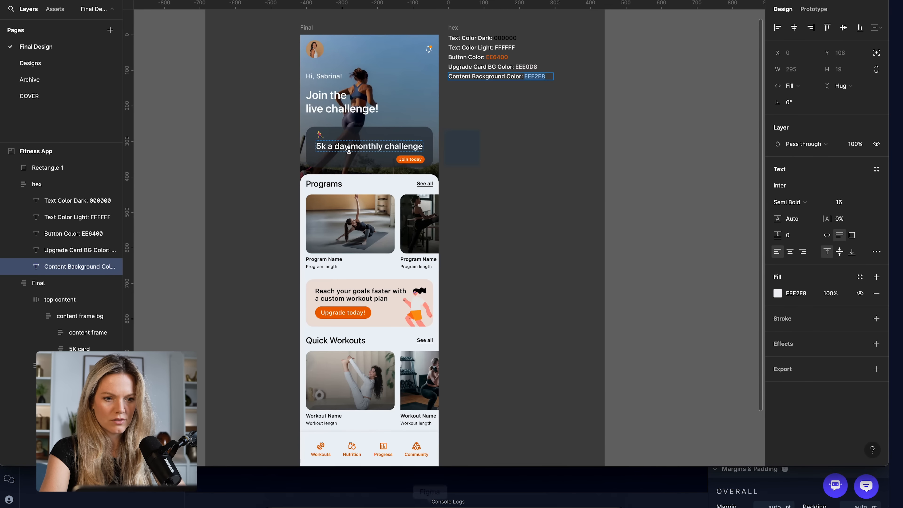
click(420, 183)
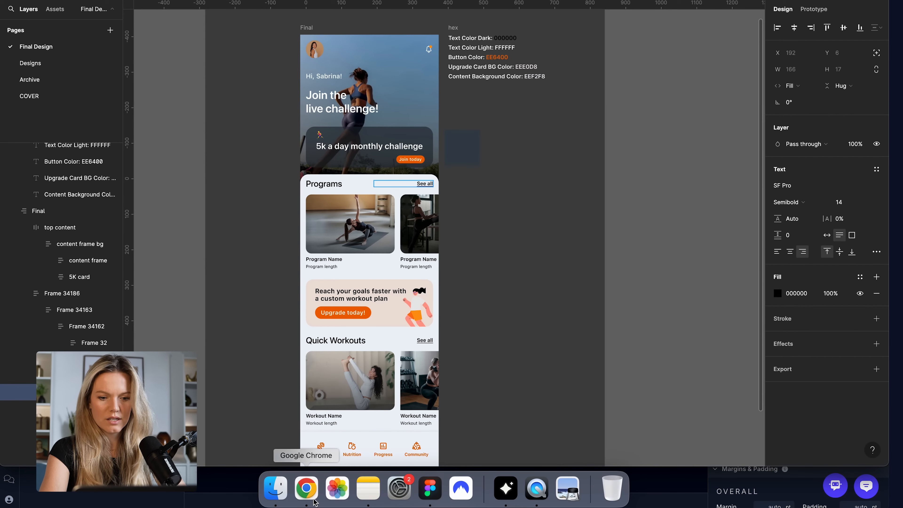
click(365, 487)
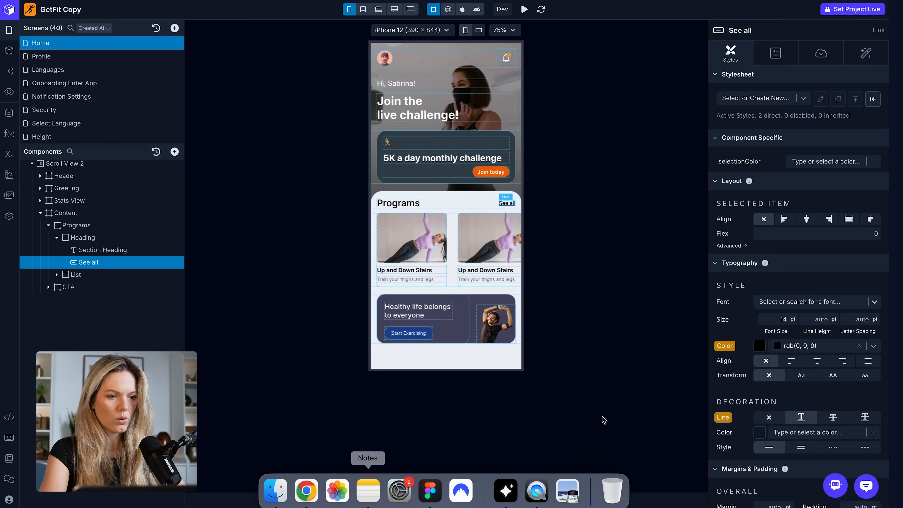
click(832, 303)
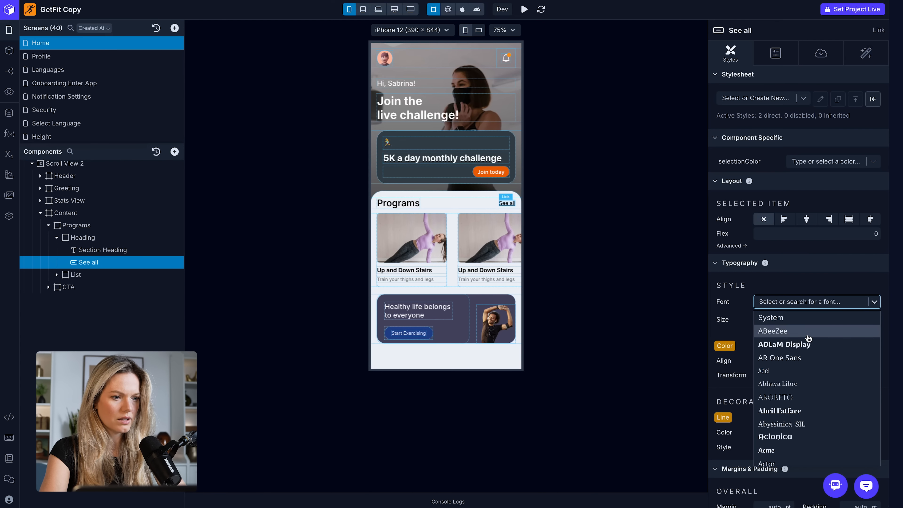
click(801, 317)
click(794, 320)
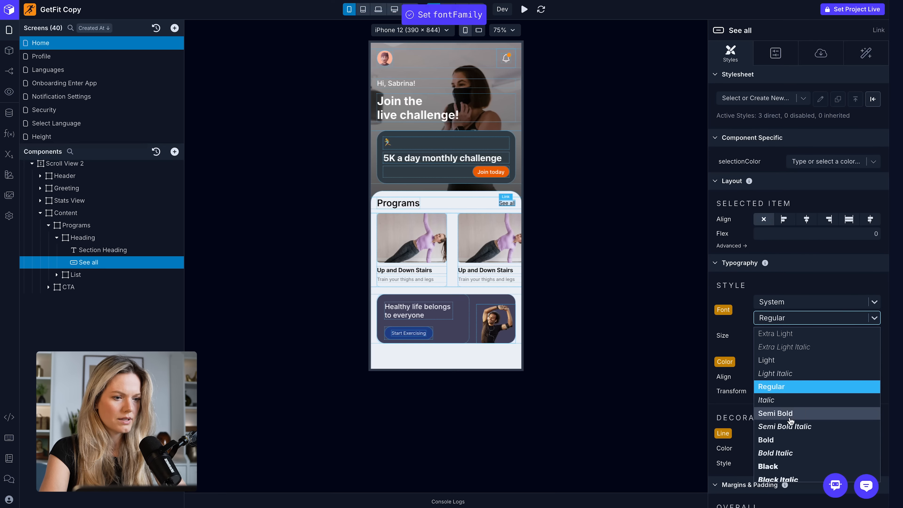
click(784, 413)
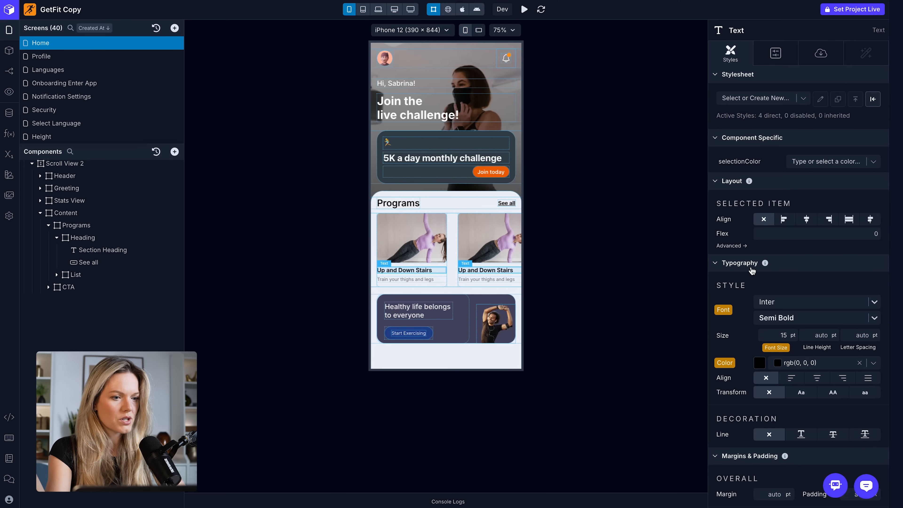
Set the program card title's font size to 14 pt and the card description's font weight to Medium
click(785, 340)
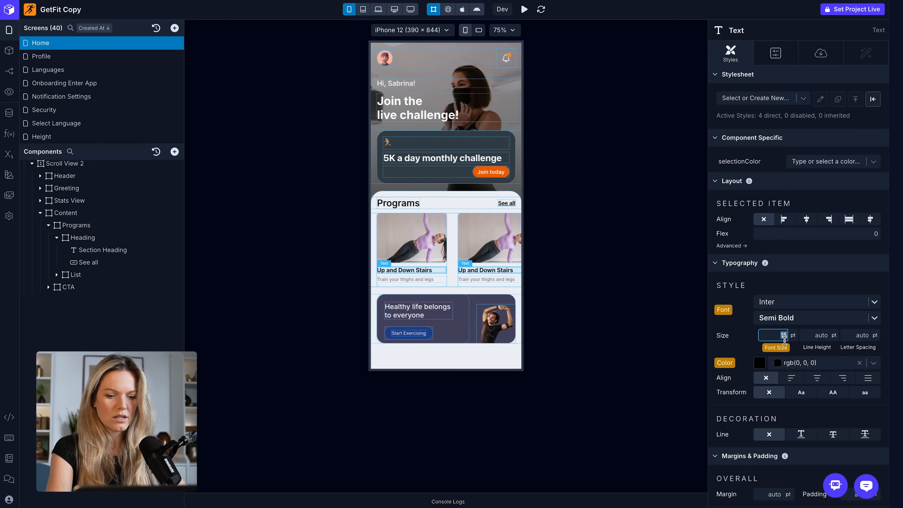
key(Return)
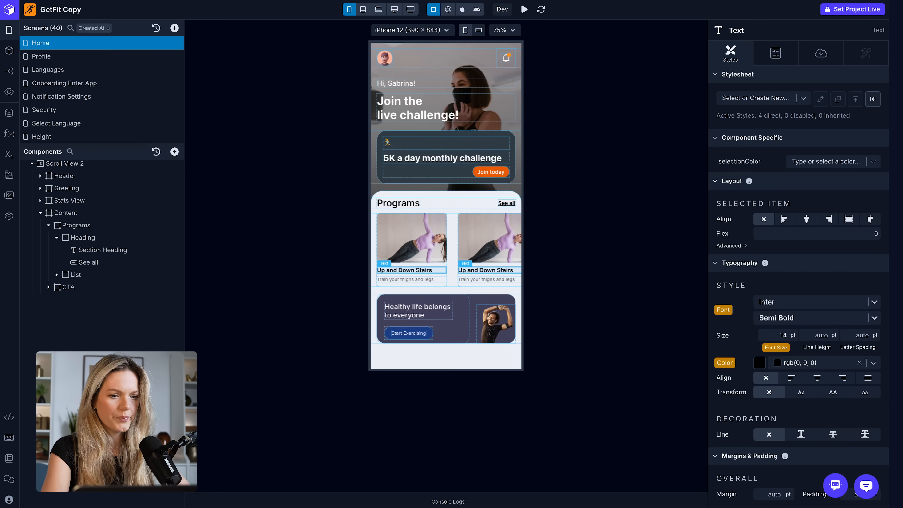
click(402, 281)
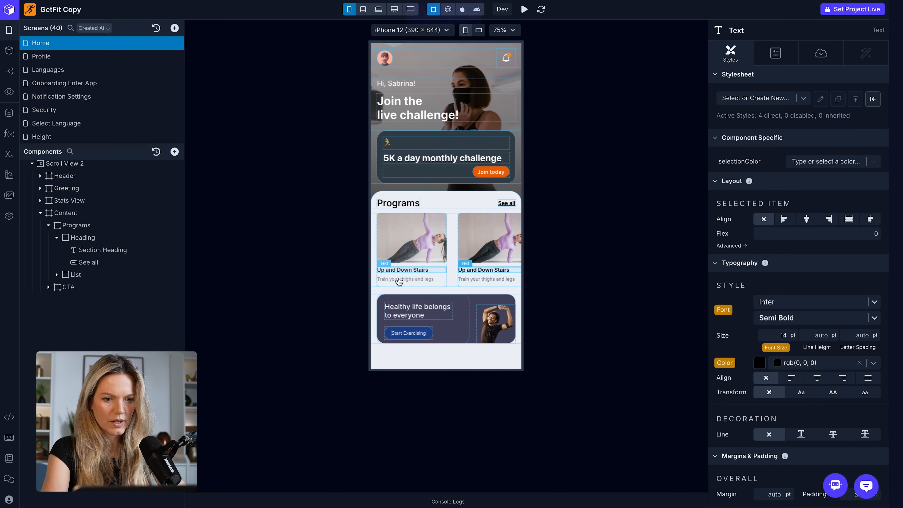
click(794, 317)
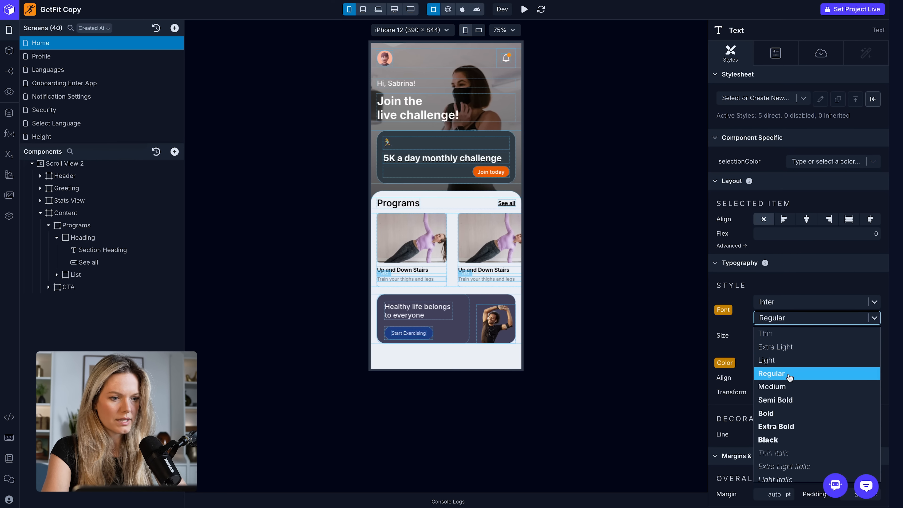
click(792, 387)
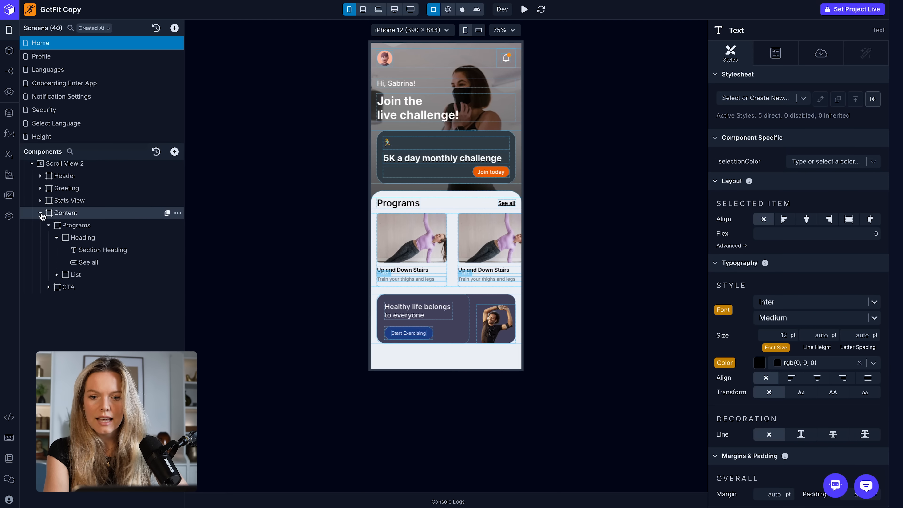
Collapse Programs in the component tree and expand the CTA component below it
click(49, 226)
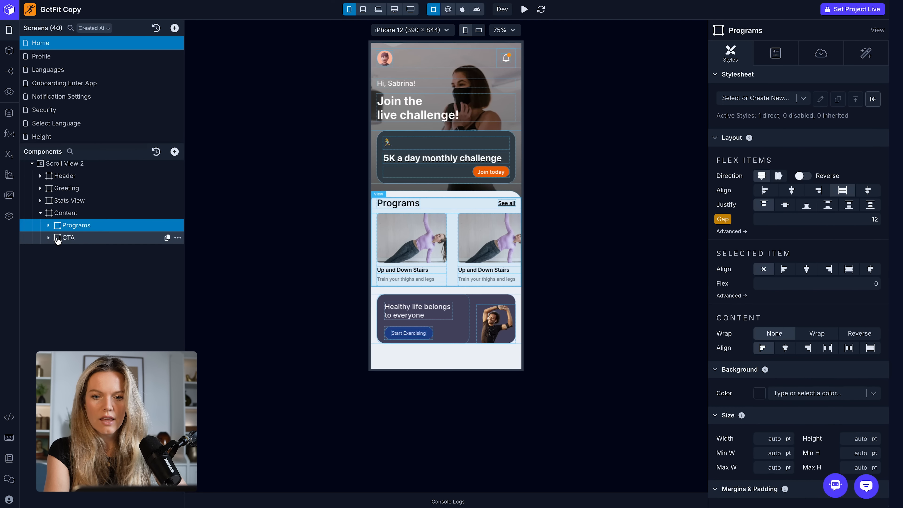
click(57, 238)
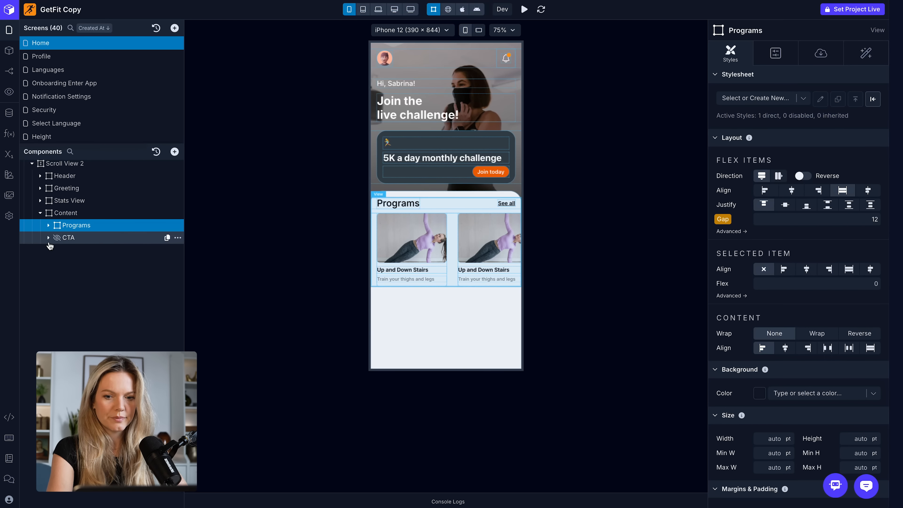
click(57, 238)
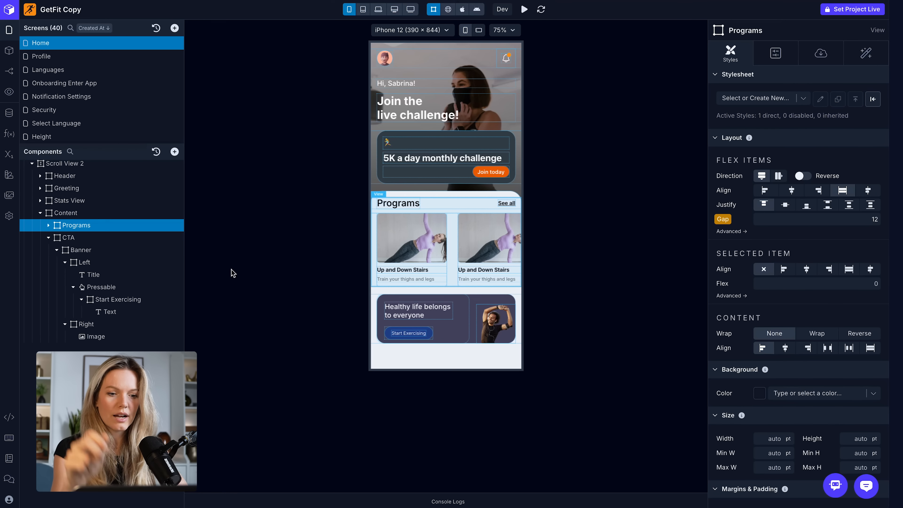
Switch to Figma to examine the upgrade card below the Programs section, then return to the app builder in Chrome
mouse_move(368, 505)
click(431, 496)
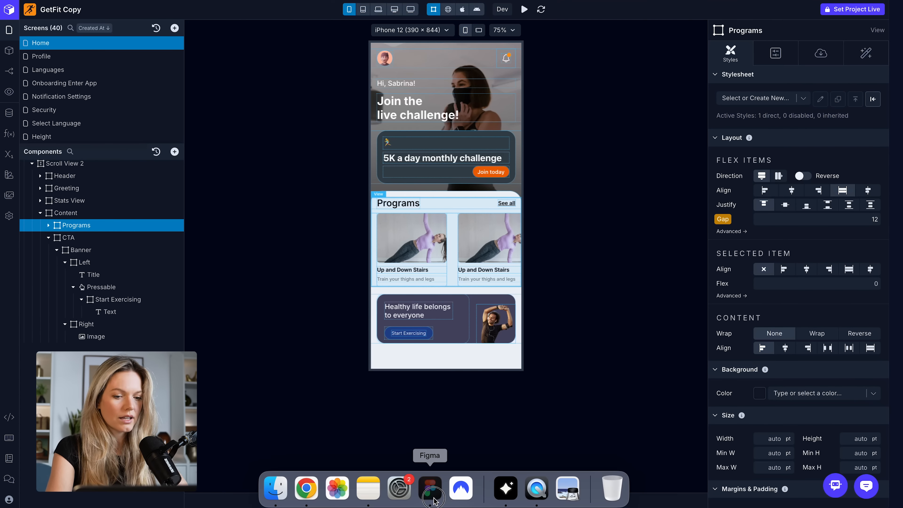
scroll(352, 262, up, 5)
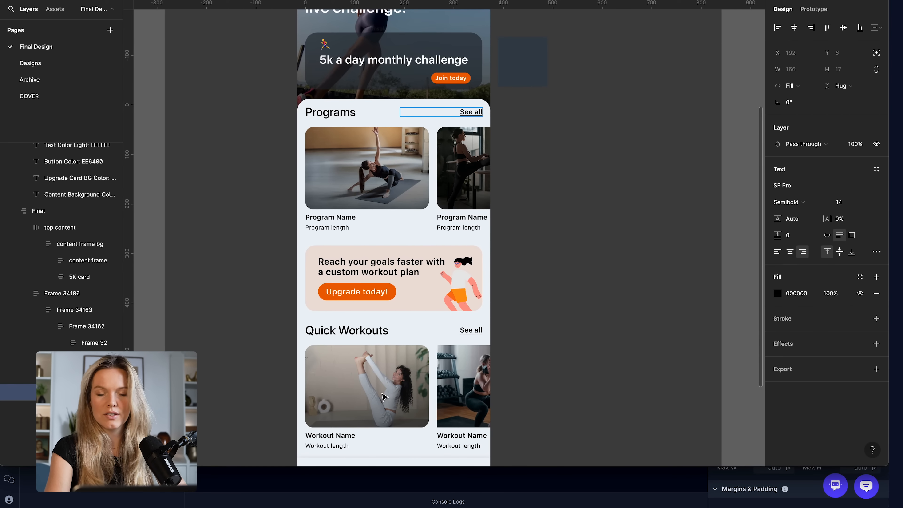
mouse_move(314, 501)
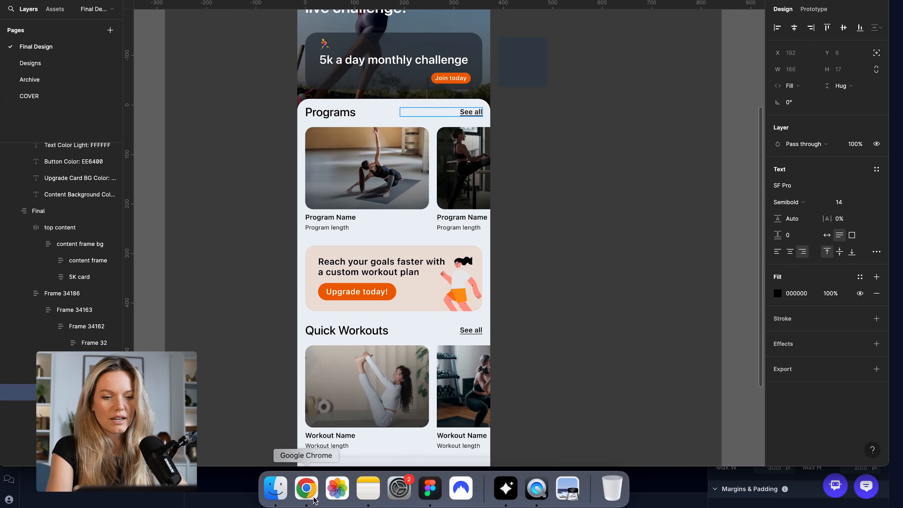
click(306, 499)
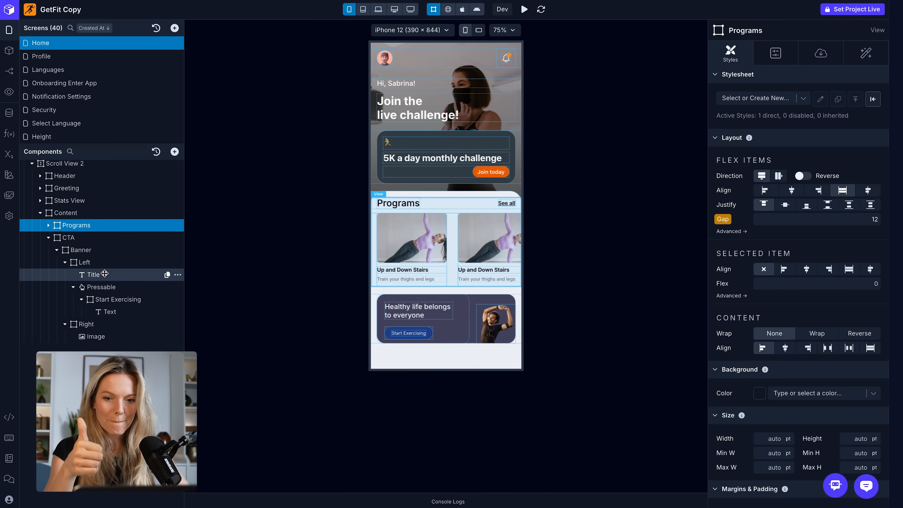
Collapse the Left and Banner components in the component tree and select the CTA component
click(64, 262)
click(56, 249)
click(67, 237)
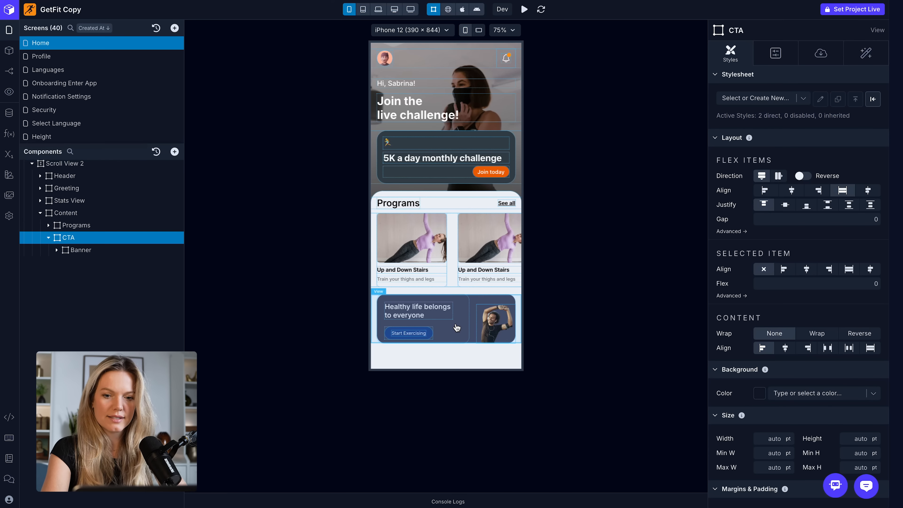
Copy the Upgrade Card BG Color hex value EEE0D8 from the Figma color list and return to Chrome
click(430, 486)
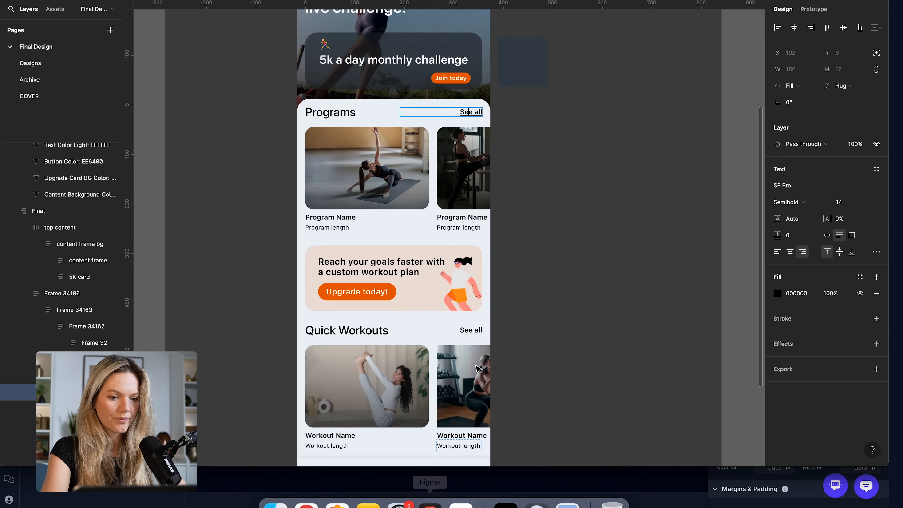
scroll(474, 224, up, 7)
scroll(474, 223, right, 2)
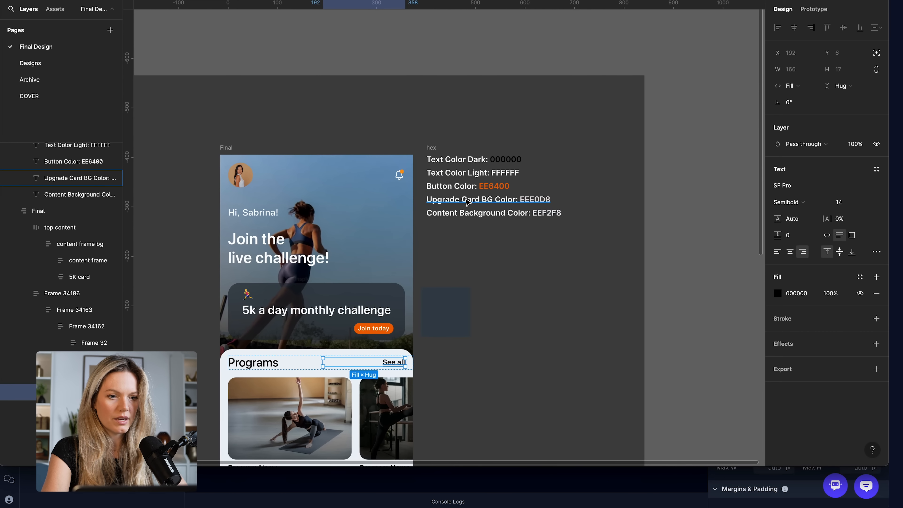
click(513, 200)
click(520, 198)
drag(520, 198, 554, 198)
key(ctrl+c)
click(306, 491)
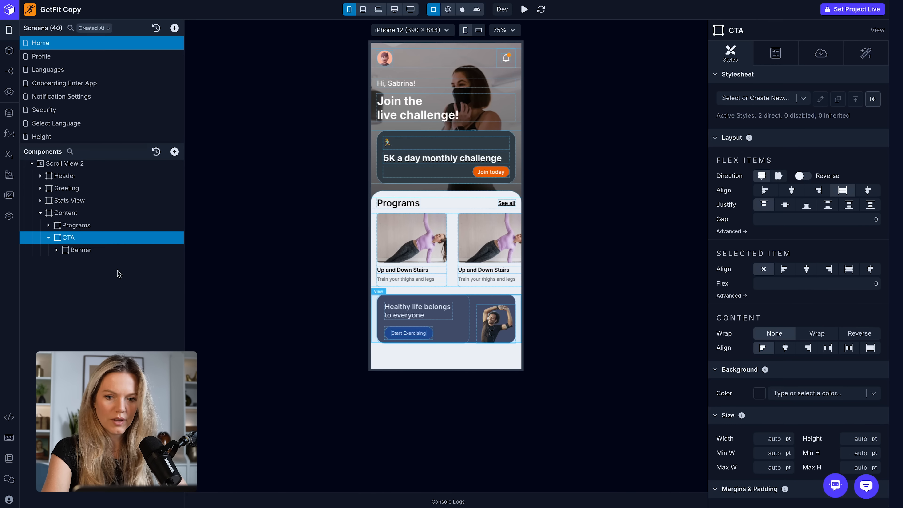
Replace the CTA Banner's background color with the copied hex value EEE0D8
drag(62, 251, 66, 251)
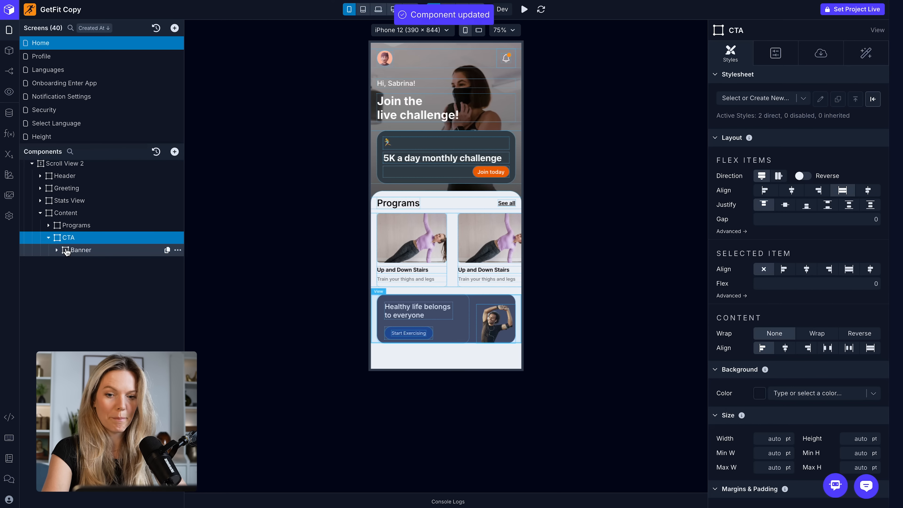
click(66, 251)
double_click(77, 251)
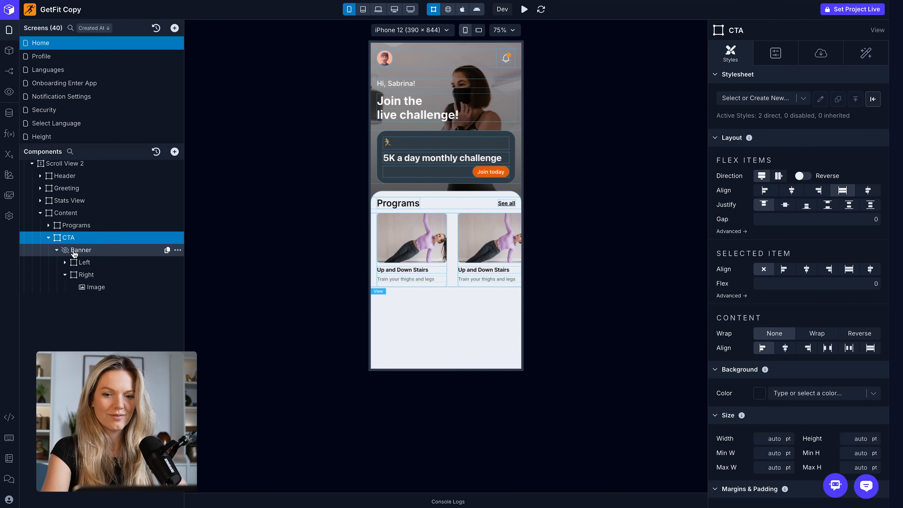
click(88, 252)
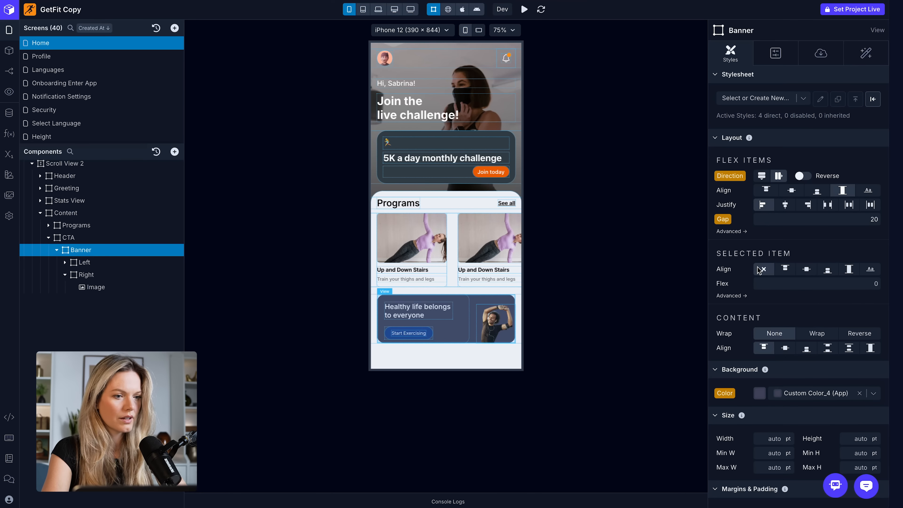
click(859, 393)
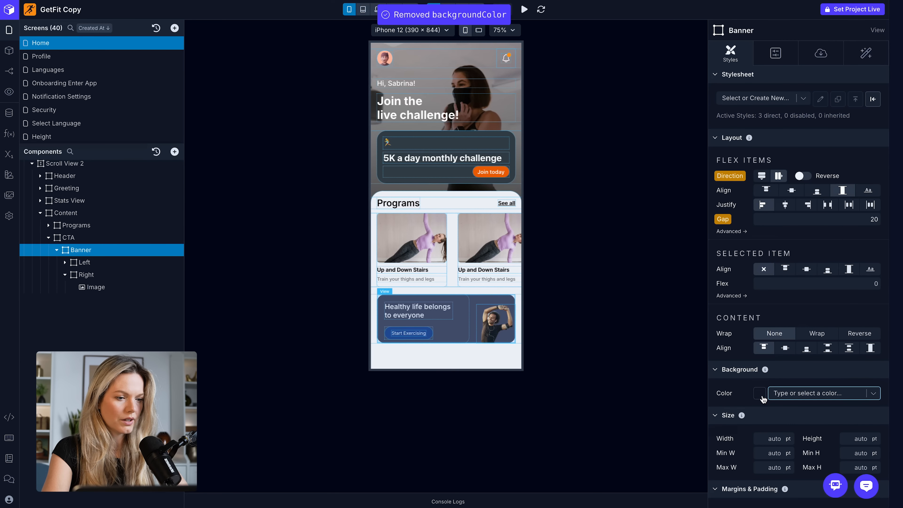
click(760, 394)
double_click(726, 326)
key(ctrl+v)
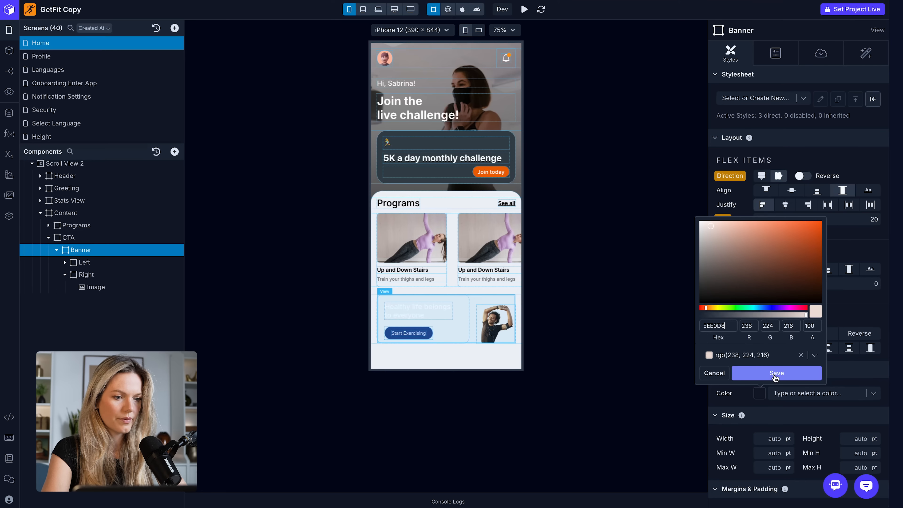
click(775, 373)
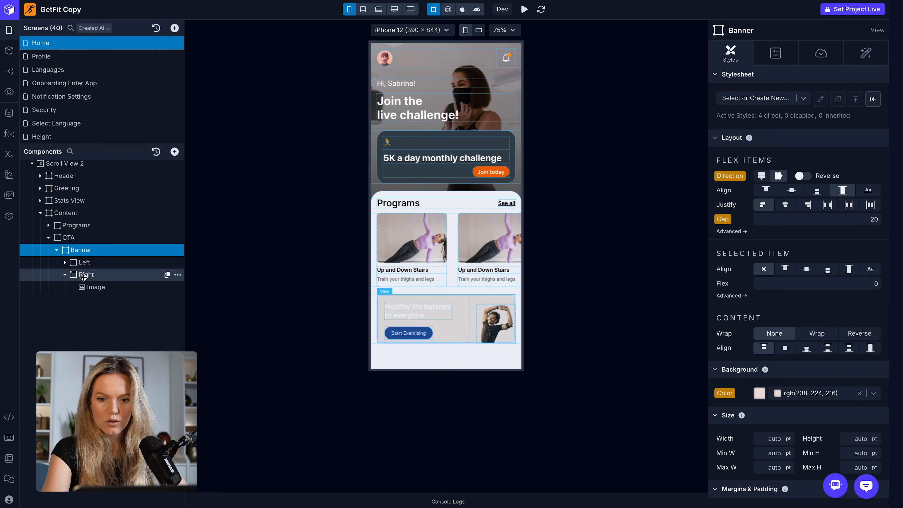
Expand Left, collapse Right in the Banner, and remove the Start Exercising view's background color
click(66, 263)
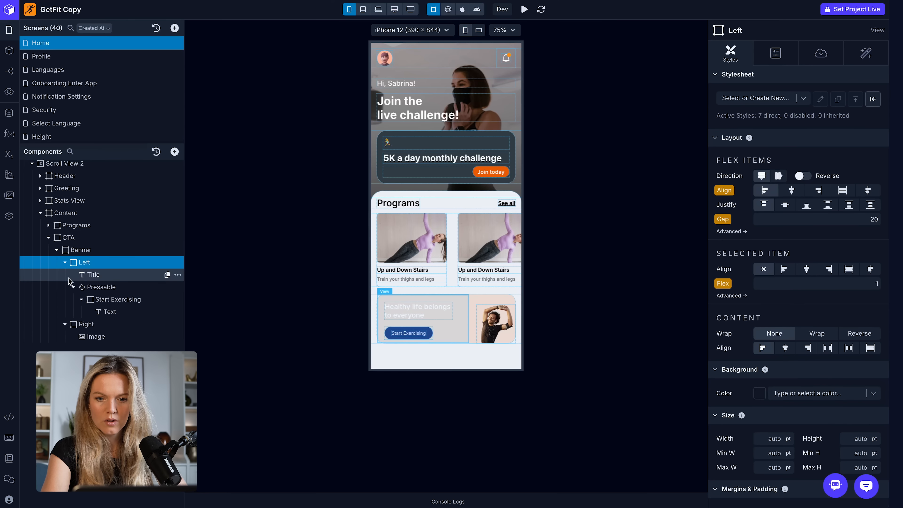
click(65, 324)
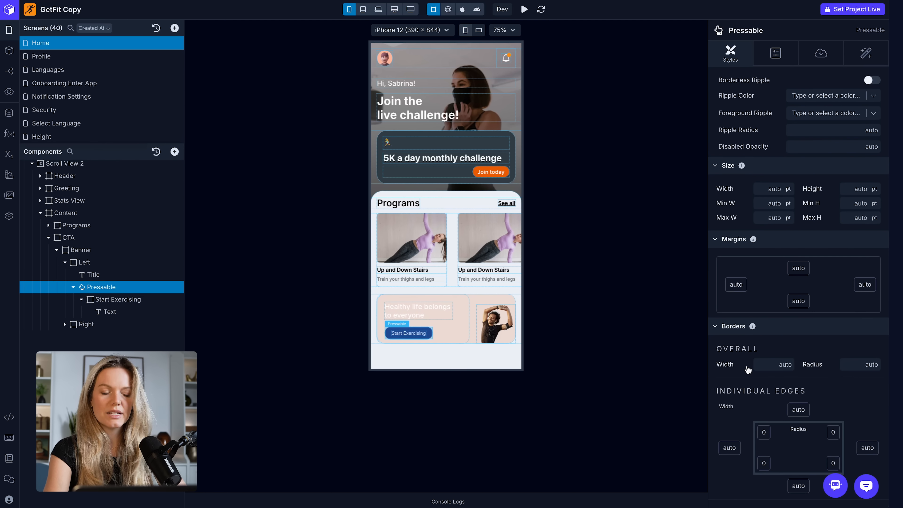
scroll(790, 297, up, 3)
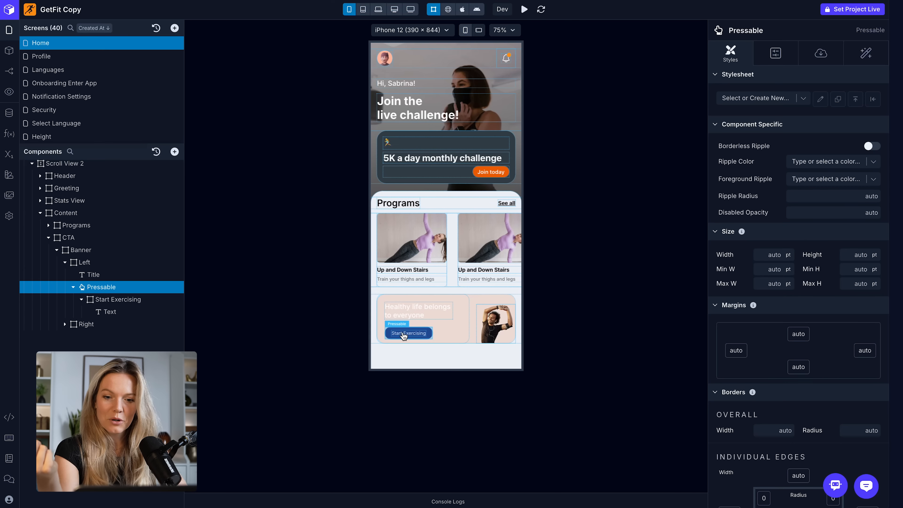
click(130, 299)
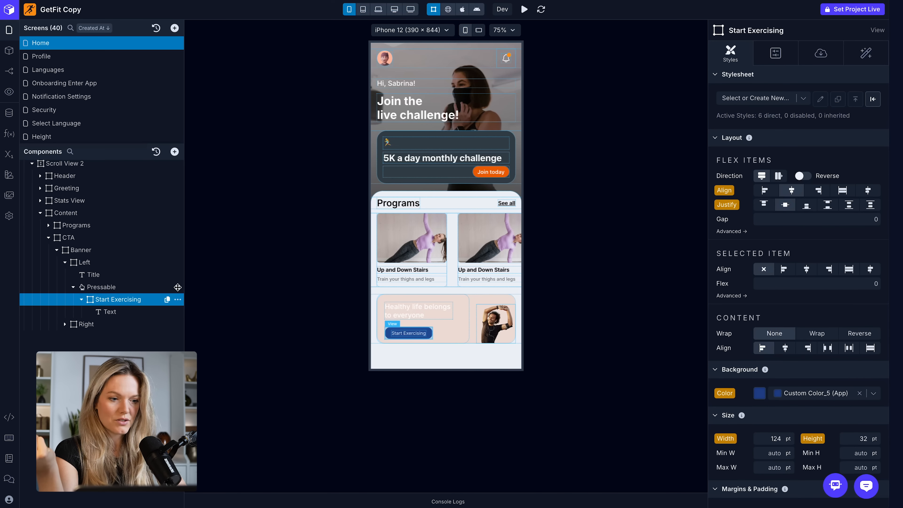
click(859, 393)
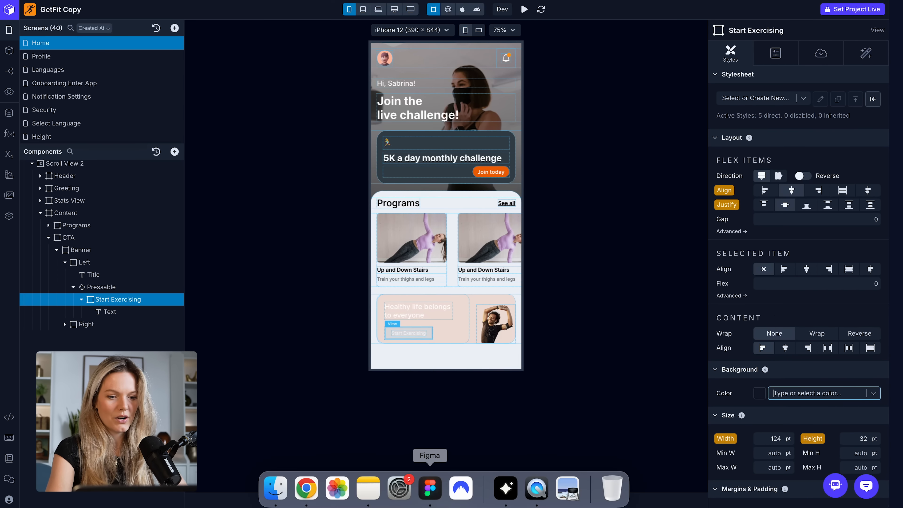
Copy the Button Color hex EE6400 from Figma and set it as the Start Exercising view's background color
click(429, 486)
double_click(497, 185)
key(ctrl+c)
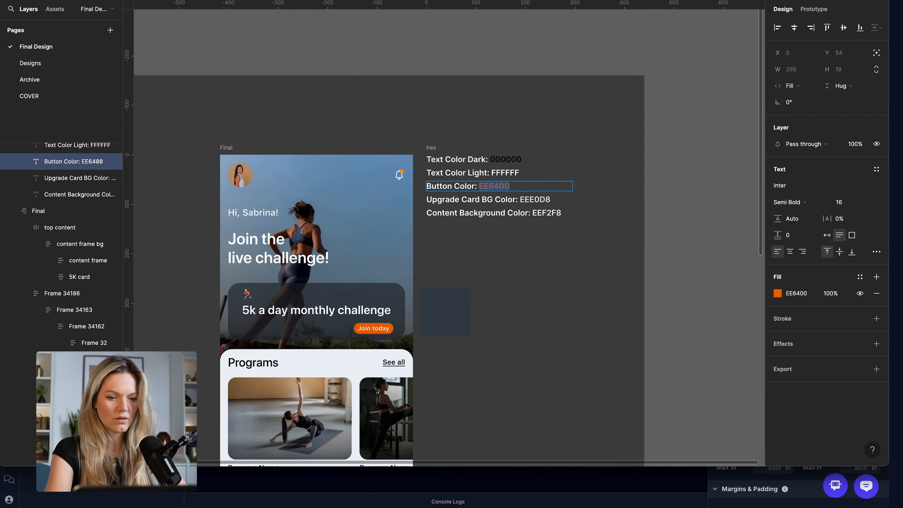
click(314, 487)
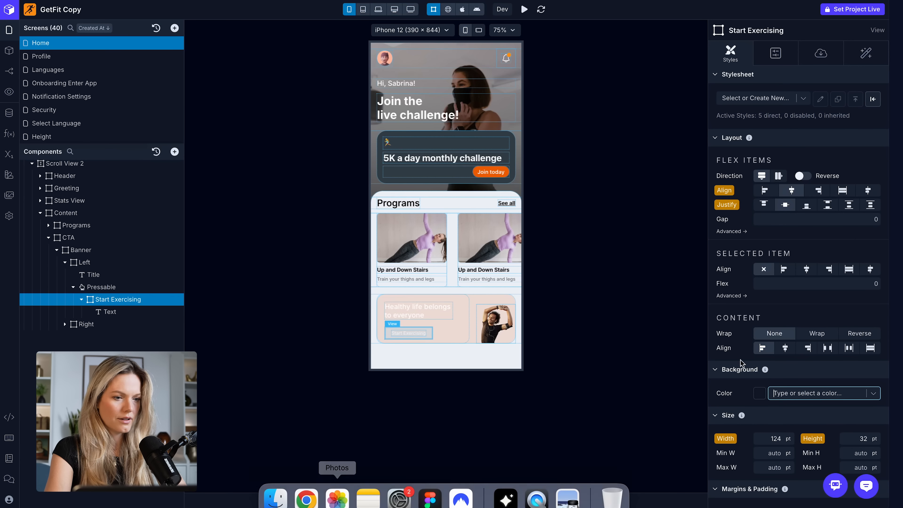
click(765, 393)
double_click(725, 329)
key(ctrl+v)
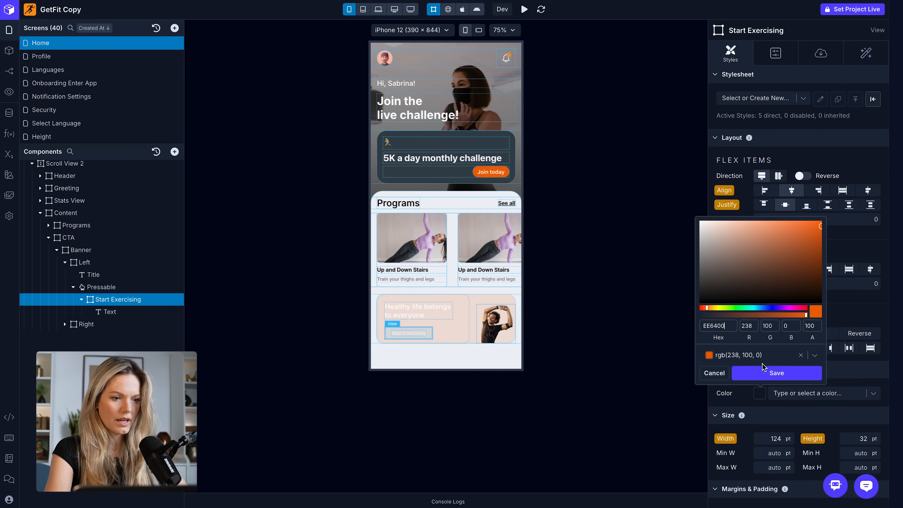
click(755, 375)
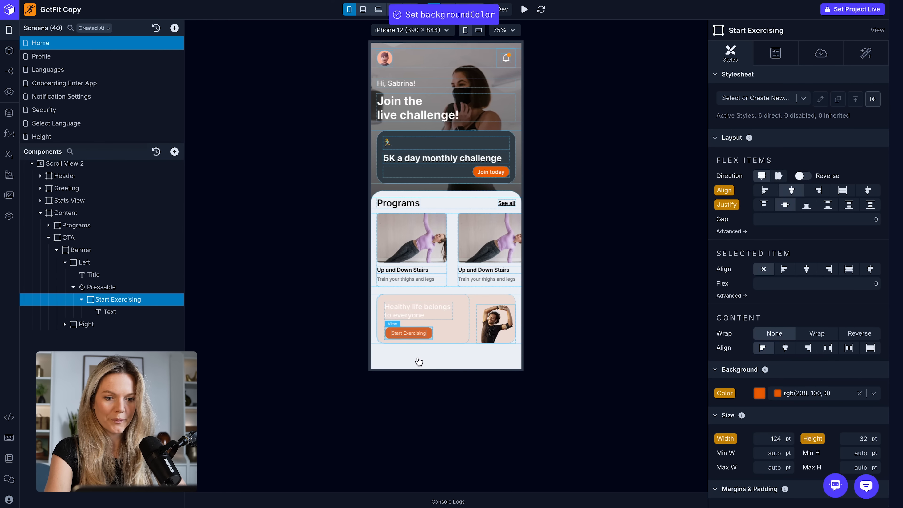
Check the Start Exercising text's typography against the font, weight and size of the Join today button
click(408, 335)
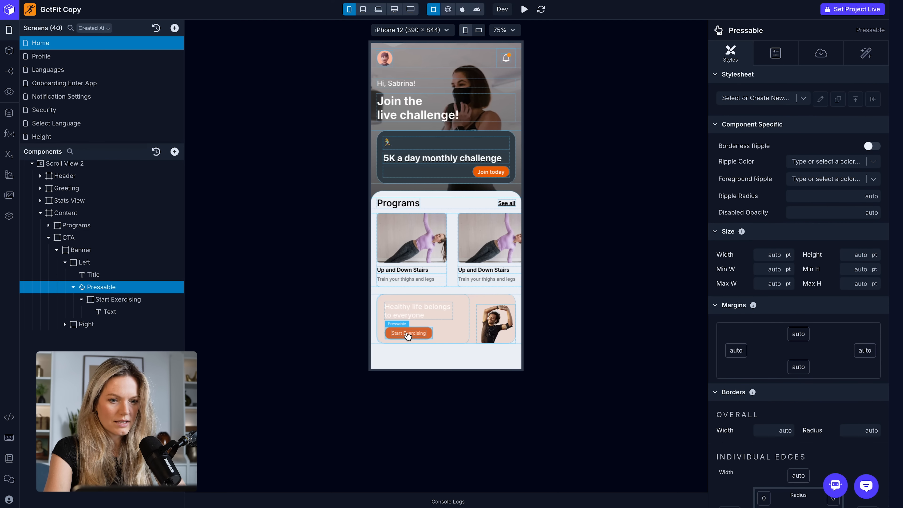
click(107, 311)
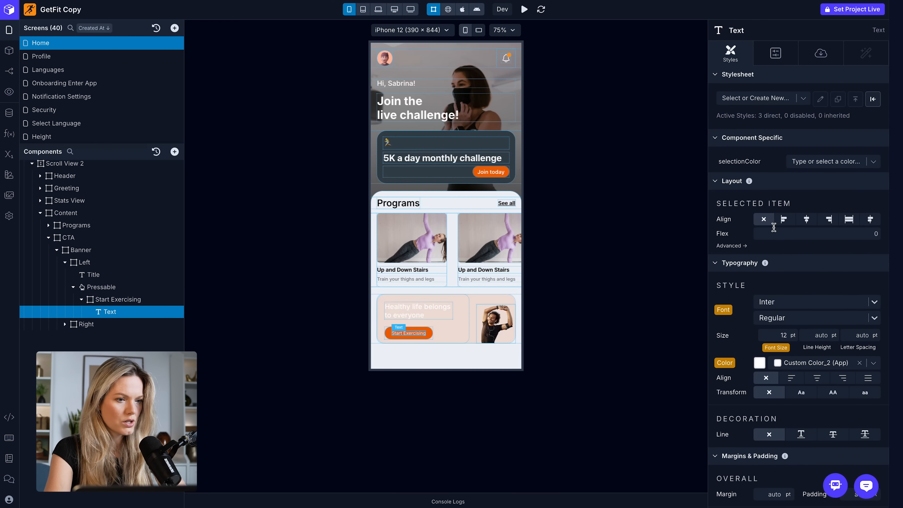
click(496, 178)
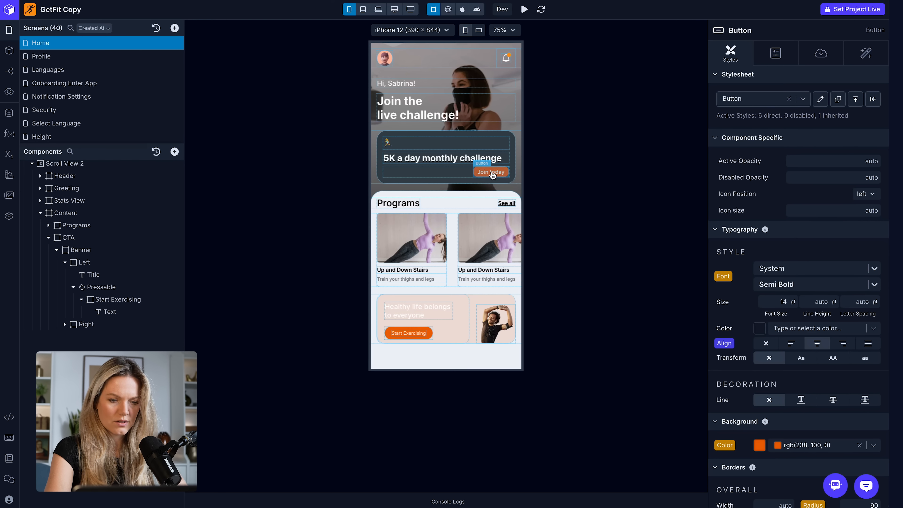
click(820, 53)
click(728, 57)
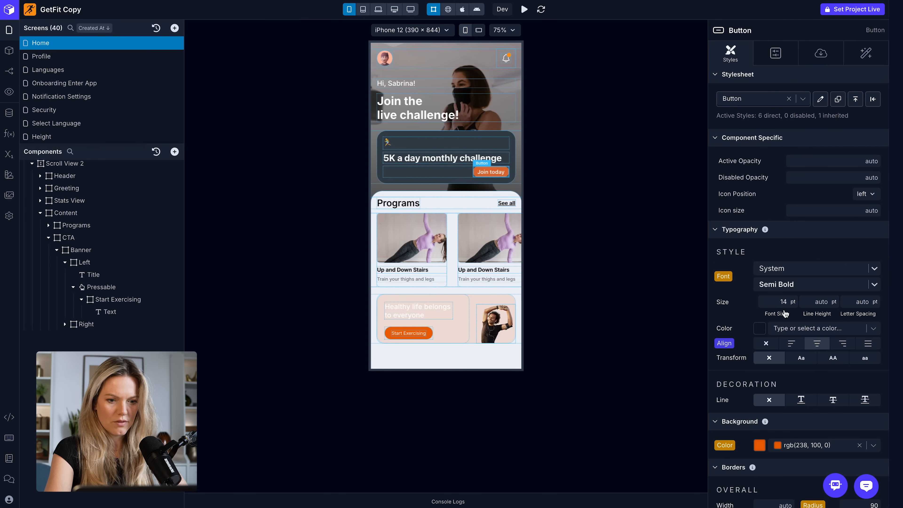
Set the Start Exercising text's font size to 14 pt and its font to System Semi Bold
click(405, 334)
click(784, 336)
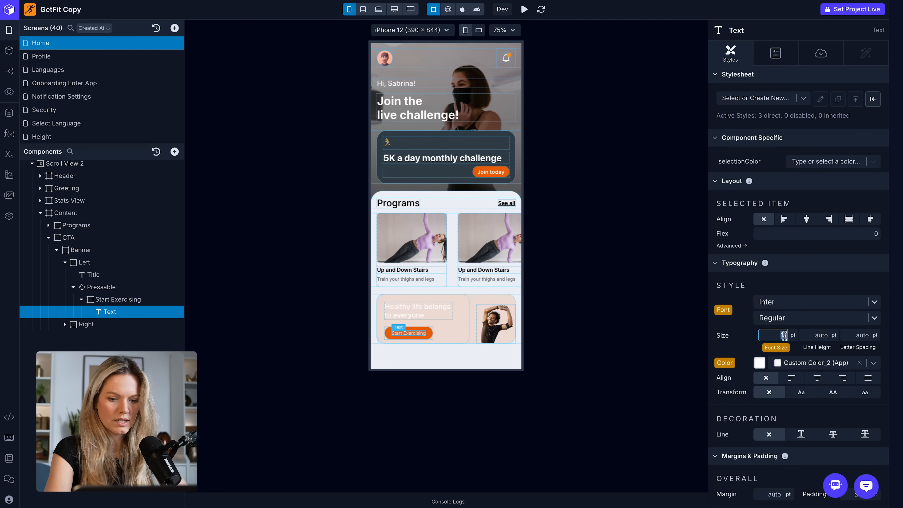
click(874, 302)
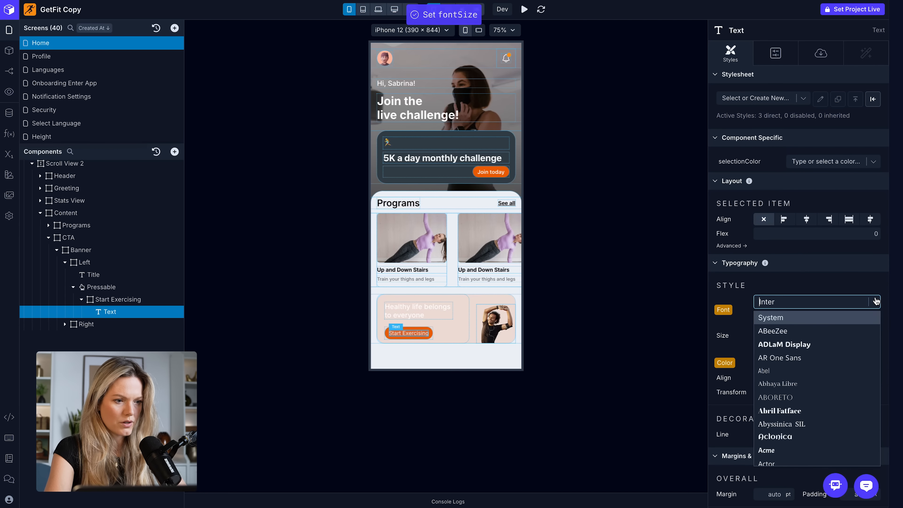
click(800, 317)
click(874, 317)
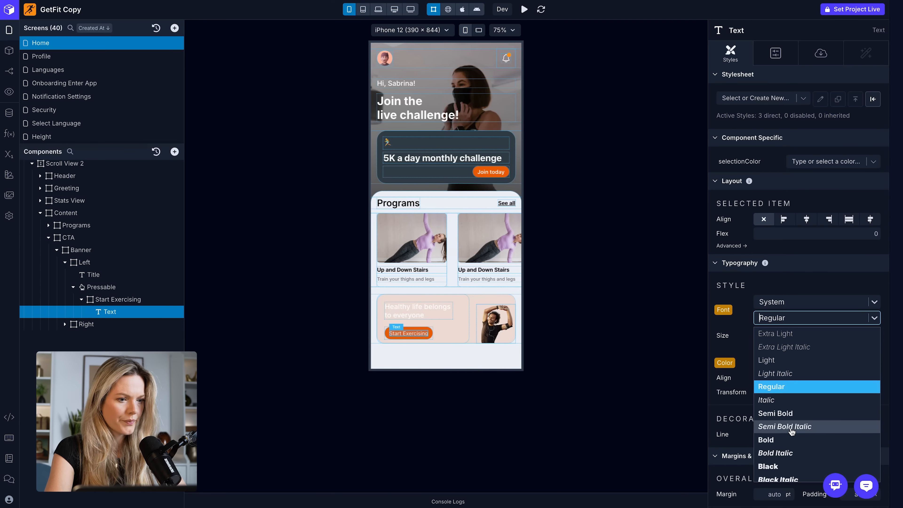
click(787, 415)
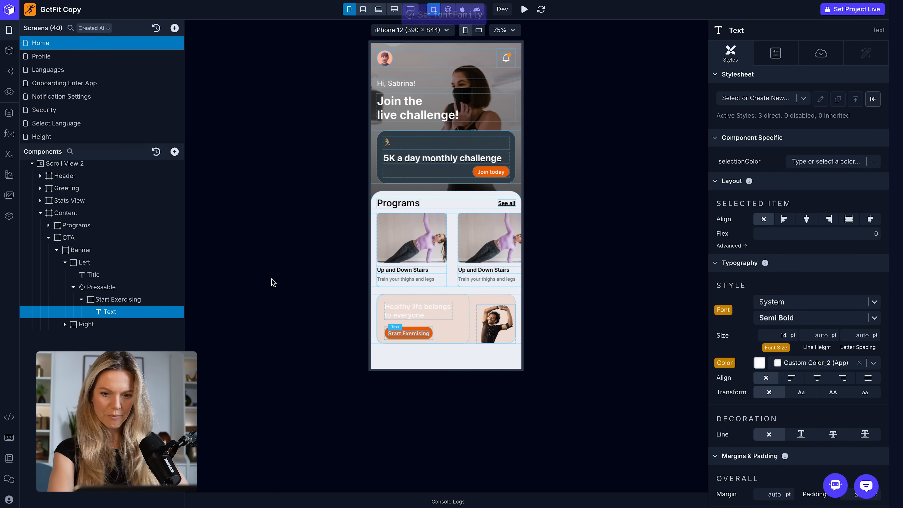
Replace the text color of the CTA card's title with hex 000000
click(432, 334)
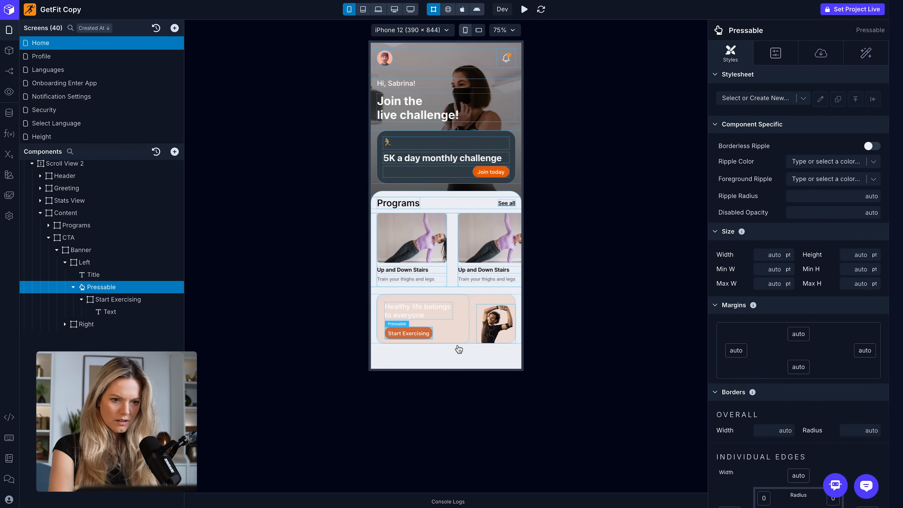
click(420, 312)
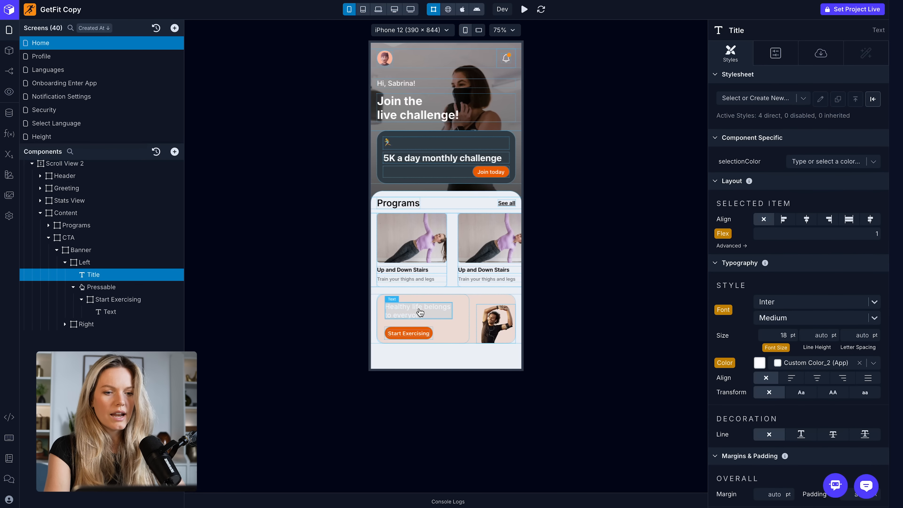
click(859, 362)
click(760, 365)
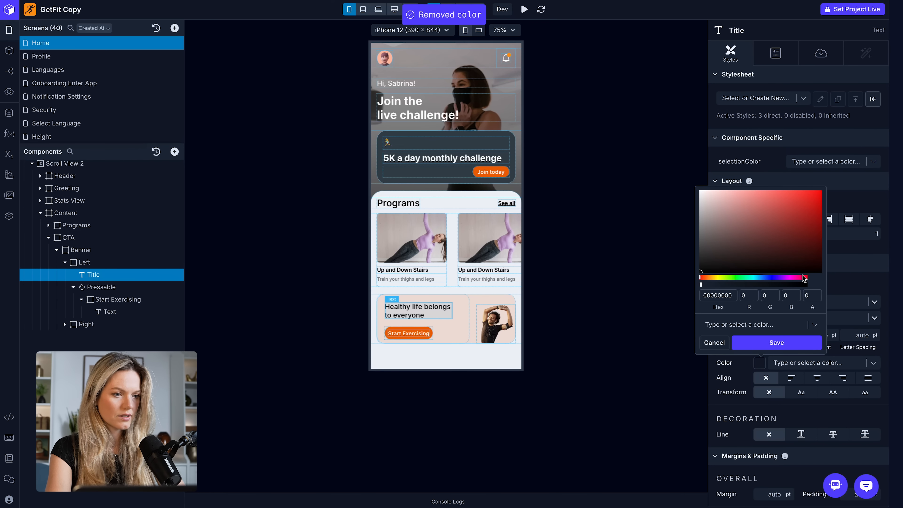
double_click(729, 296)
text(000000)
click(806, 343)
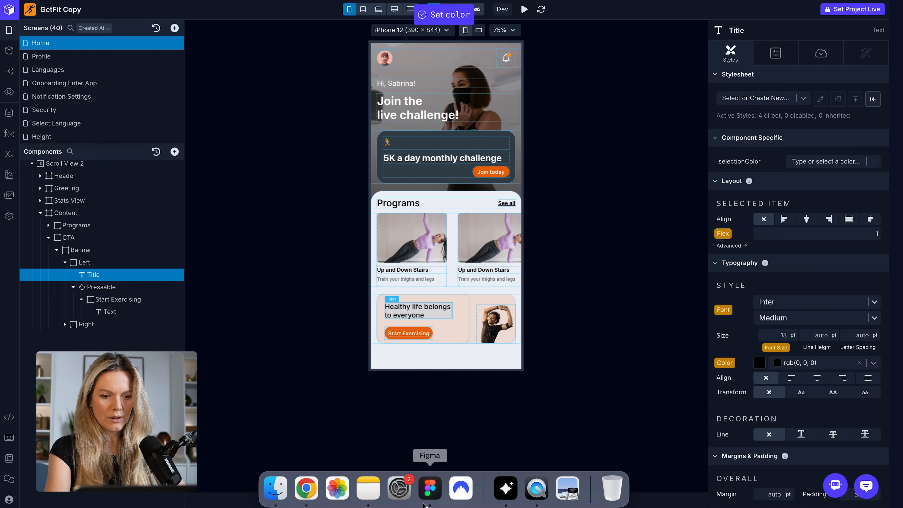
Replace the CTA card's title text with "Reach your goals with a custom plan!", broken into two lines after "with"
click(429, 493)
scroll(391, 368, down, 5)
scroll(344, 372, down, 5)
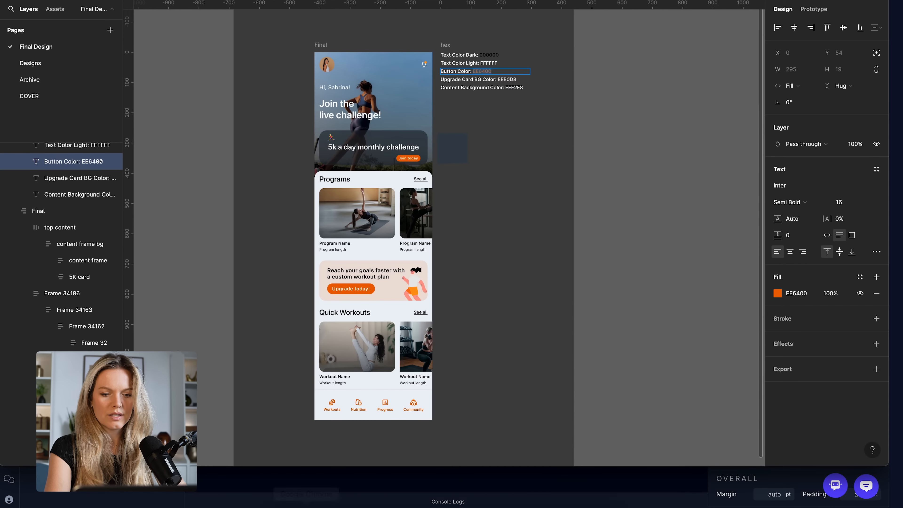
click(308, 502)
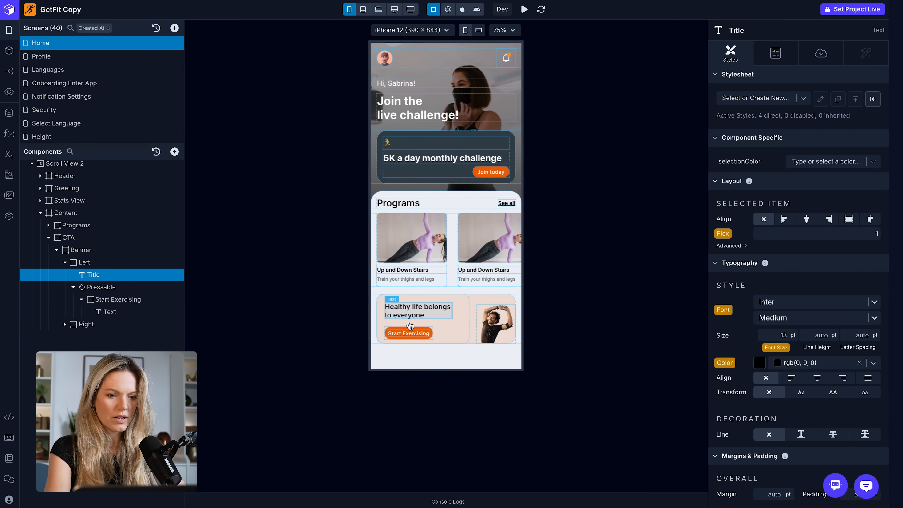
click(419, 303)
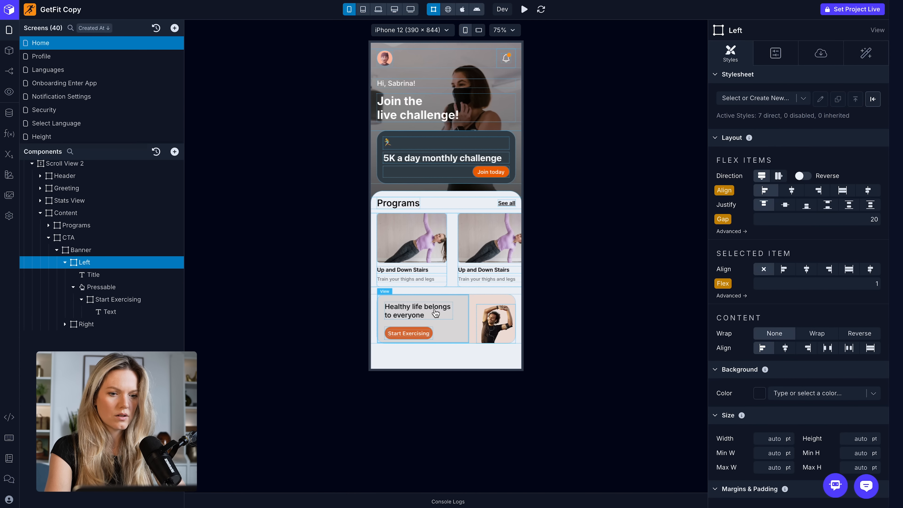
click(91, 275)
click(815, 56)
triple_click(754, 124)
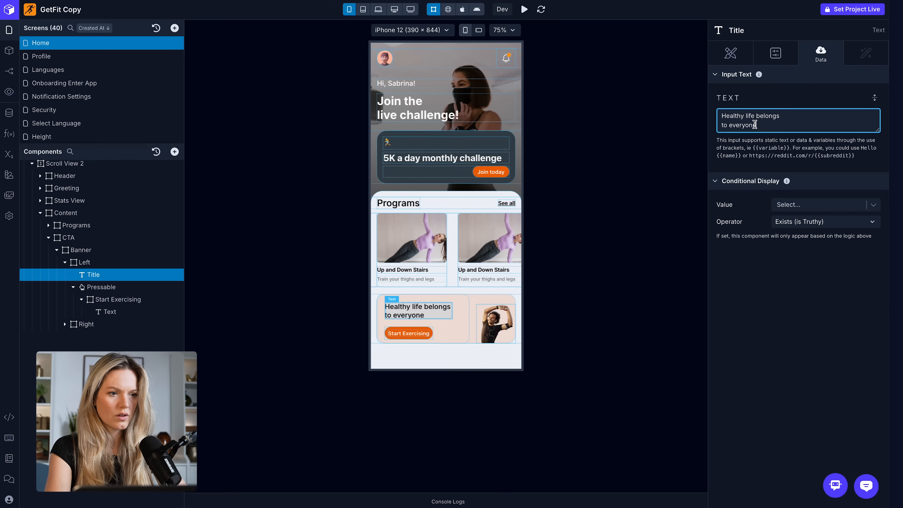
click(770, 122)
drag(770, 122, 704, 110)
text(Reach your goals with)
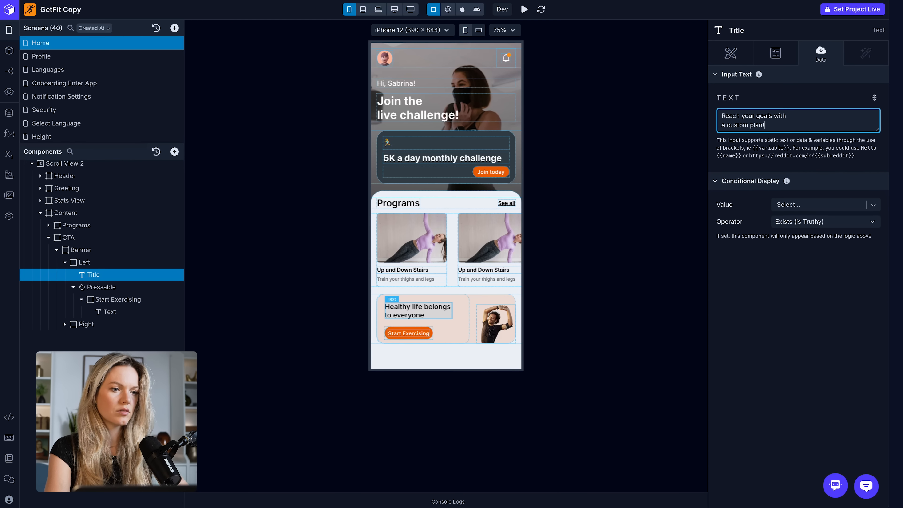
click(729, 54)
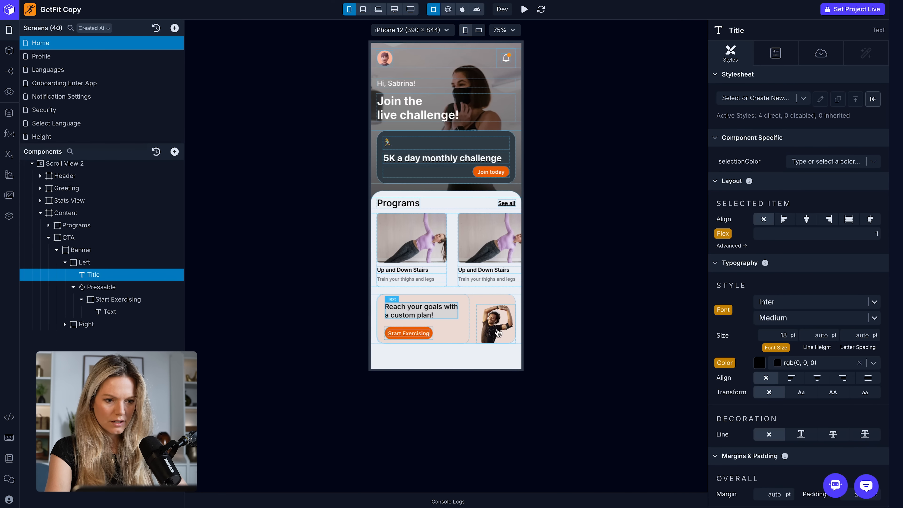
Compare the CTA banner's corner radius with that of the upgrade card in the Figma design
click(497, 301)
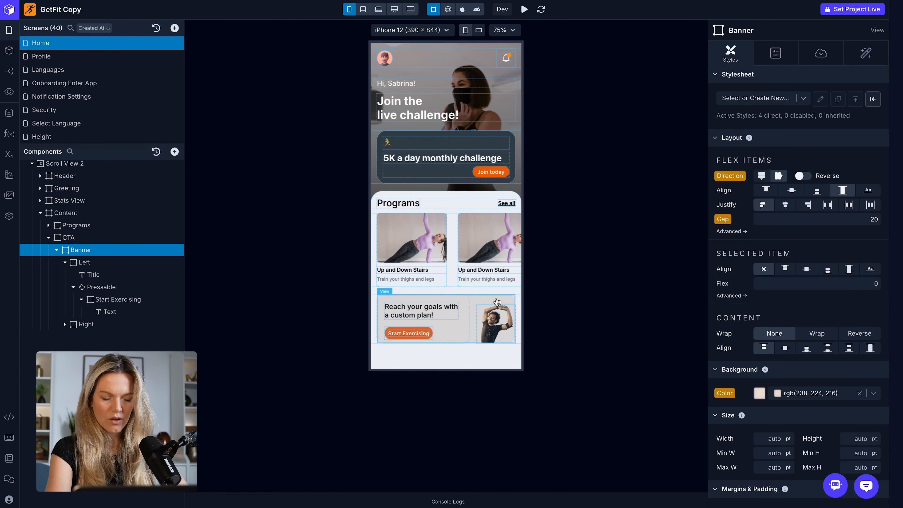
scroll(864, 393, down, 10)
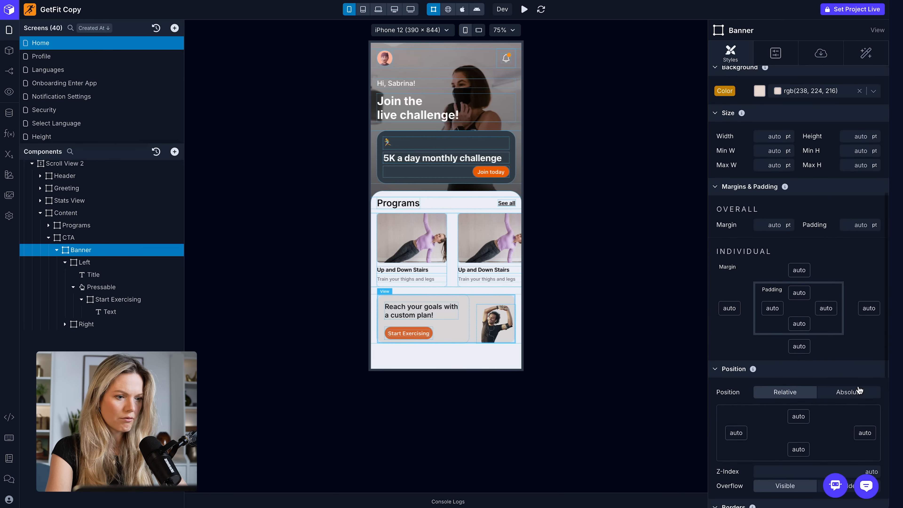
scroll(859, 389, down, 3)
scroll(864, 416, down, 1)
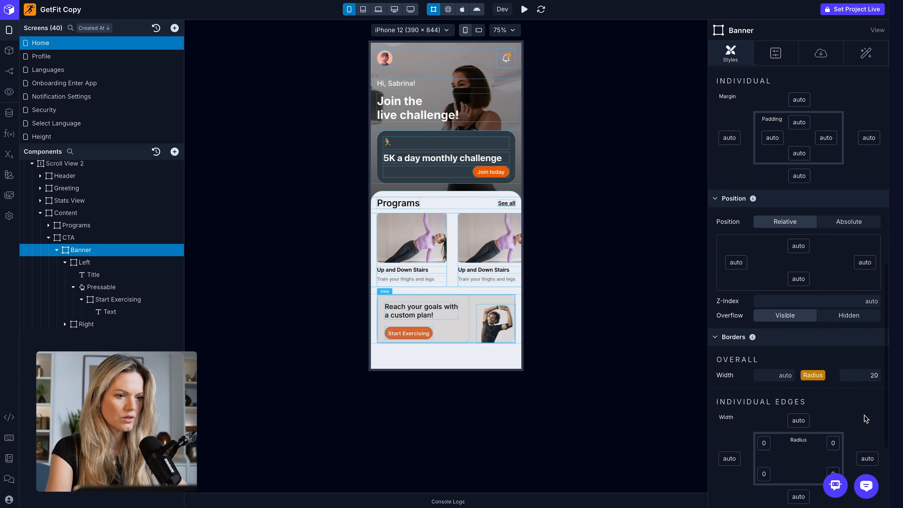
click(426, 488)
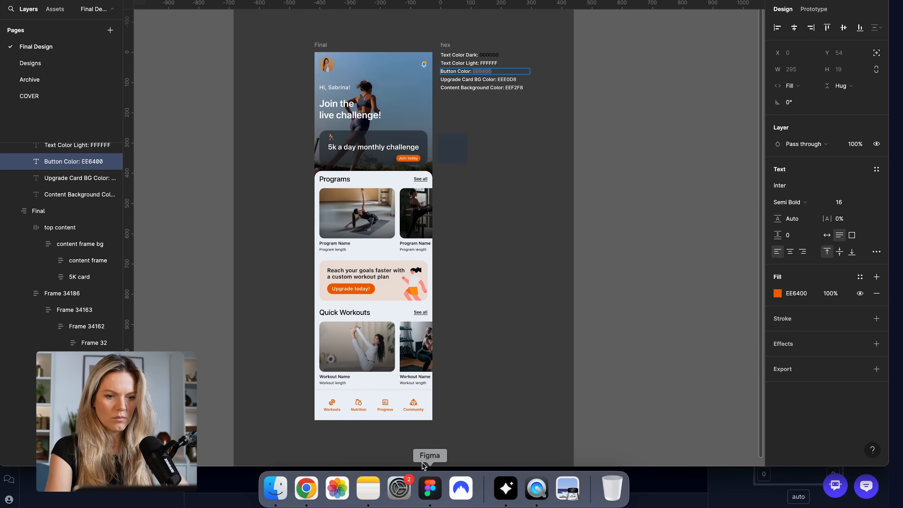
click(395, 294)
double_click(395, 295)
double_click(395, 294)
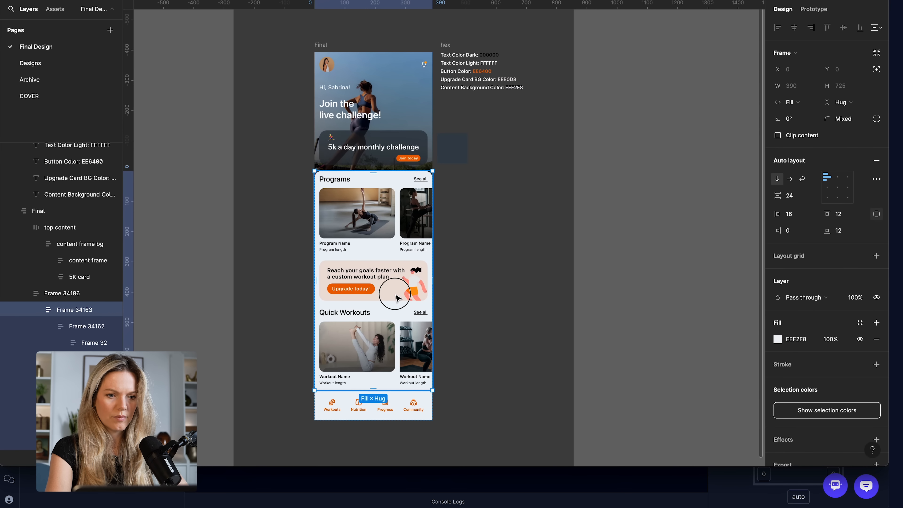
double_click(396, 295)
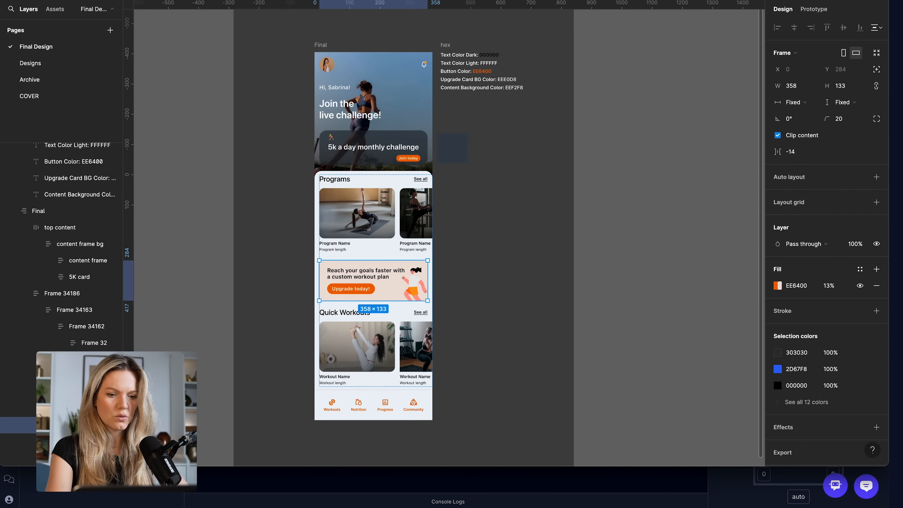
click(305, 487)
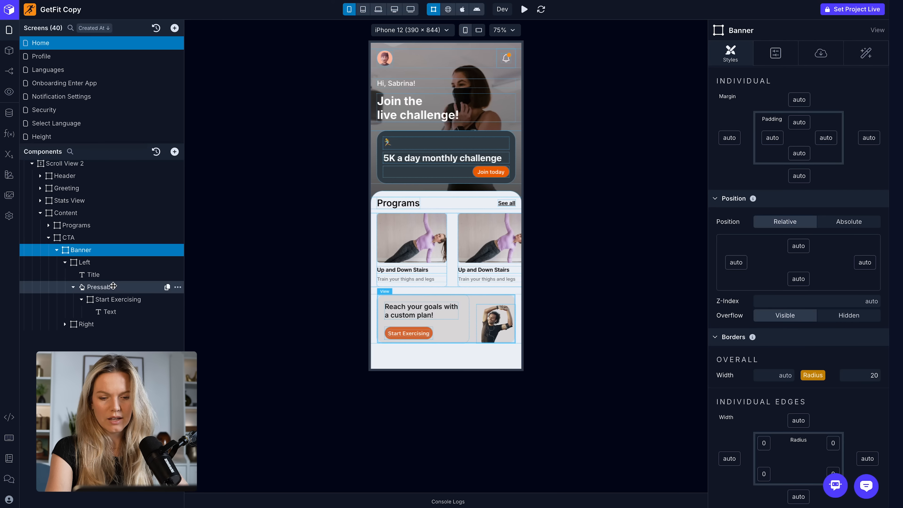
Replace the image in the CTA banner's Right view with Illustration.png from the project's images
click(66, 325)
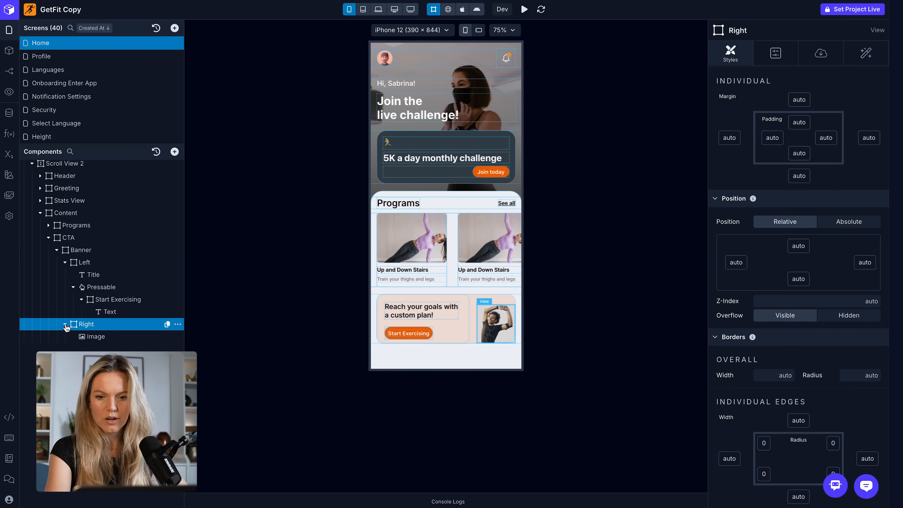
click(87, 336)
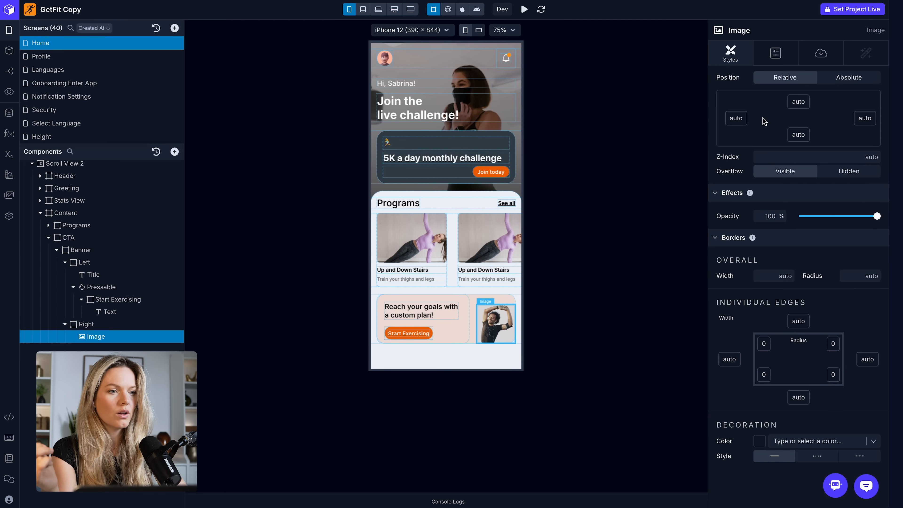
click(818, 54)
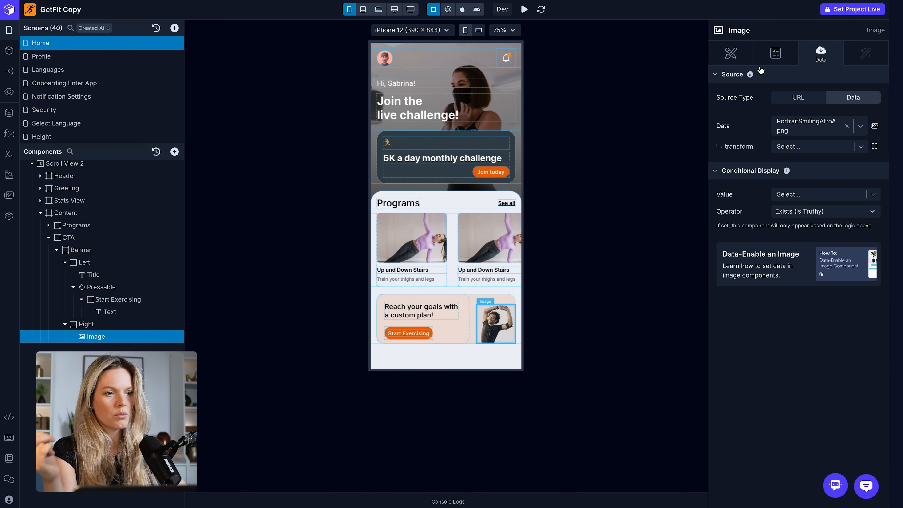
click(846, 125)
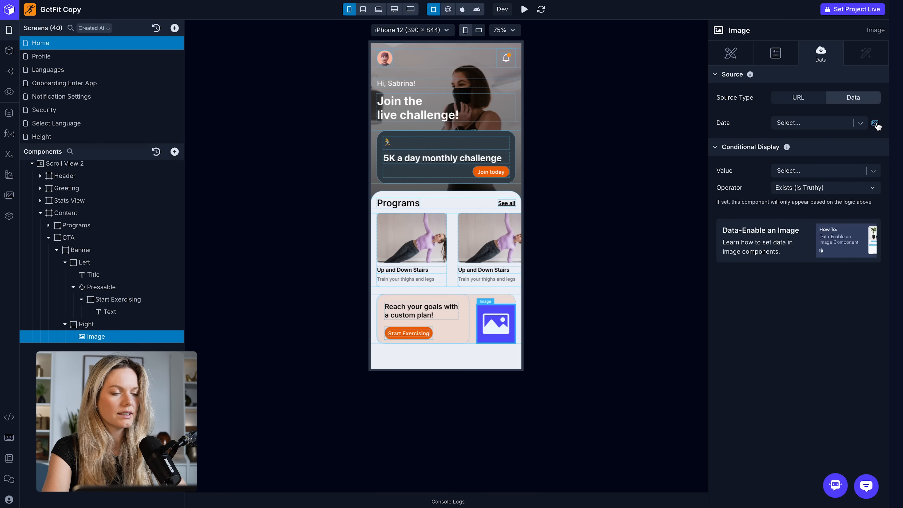
click(875, 123)
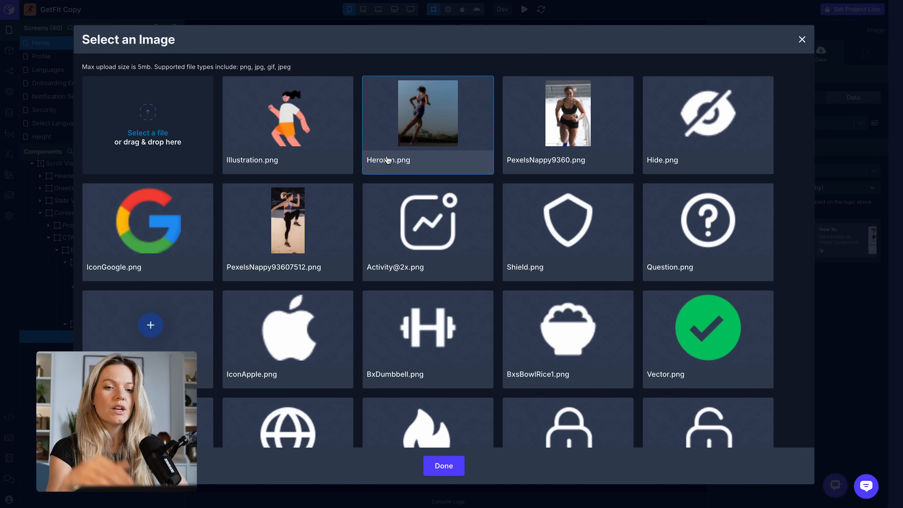
click(292, 133)
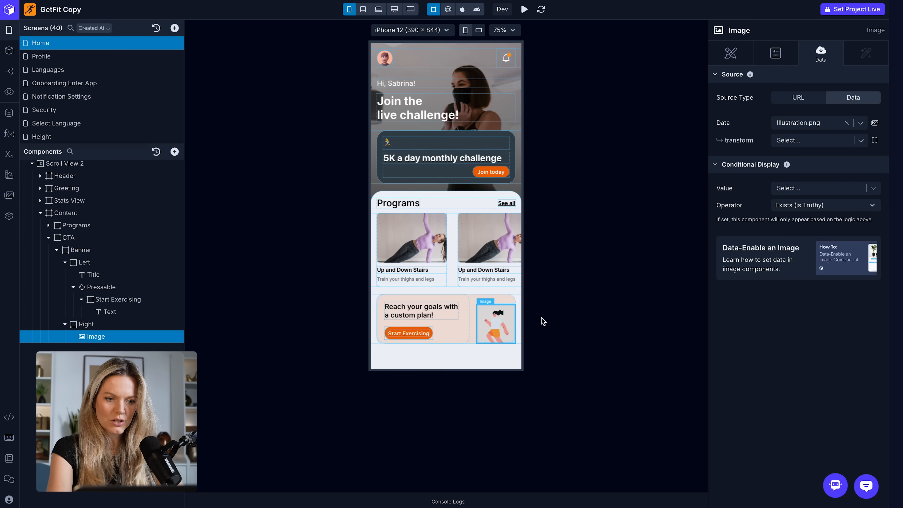
Replace the Home screen's Image Background source with Herorun.png
click(426, 362)
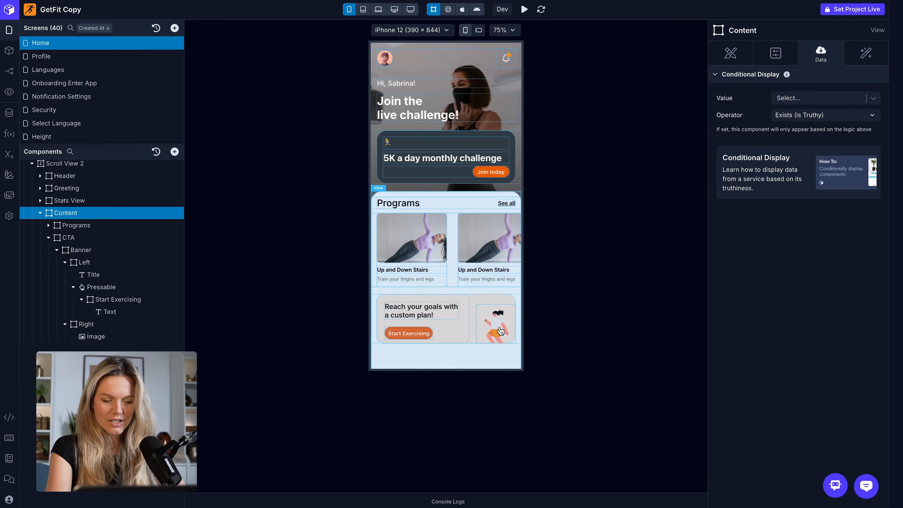
click(409, 68)
click(398, 56)
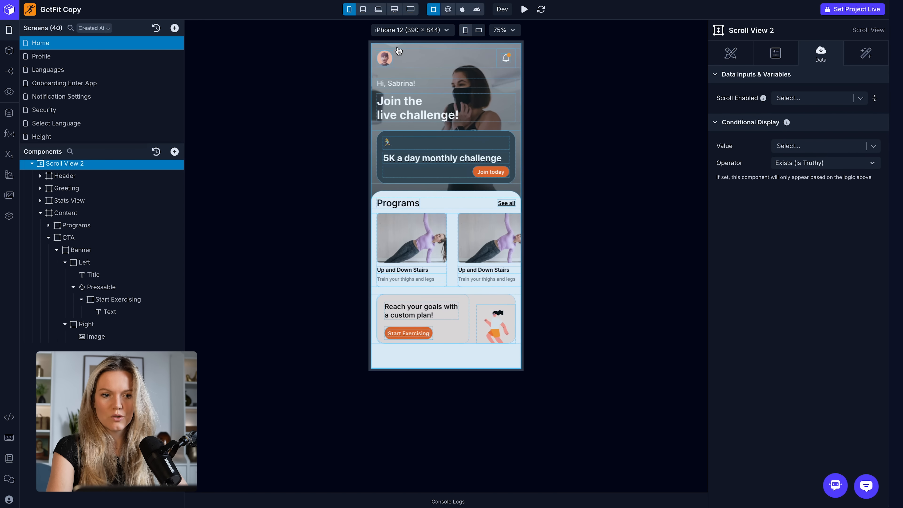
scroll(70, 185, up, 1)
click(70, 179)
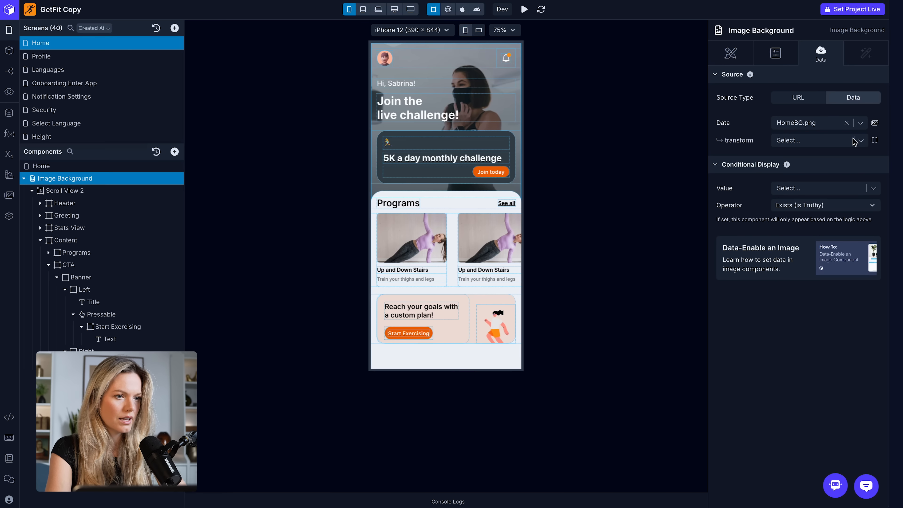
click(846, 123)
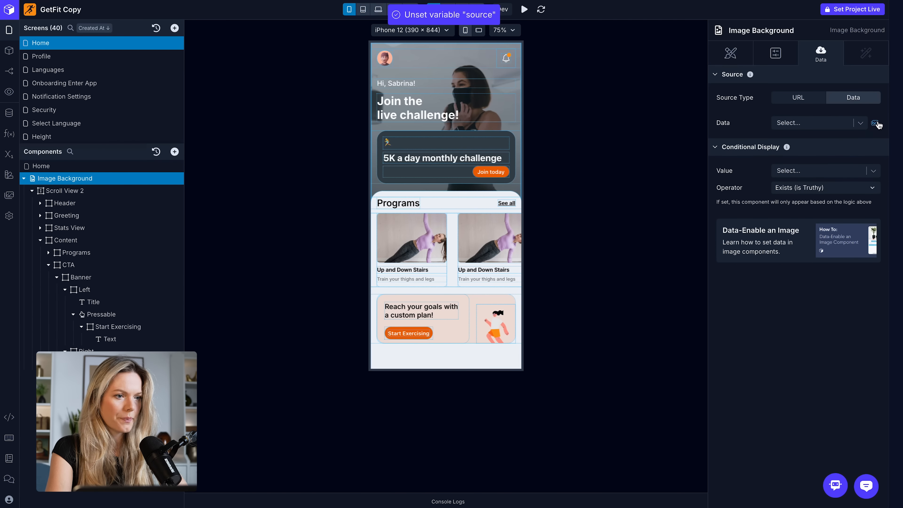
click(874, 122)
click(420, 122)
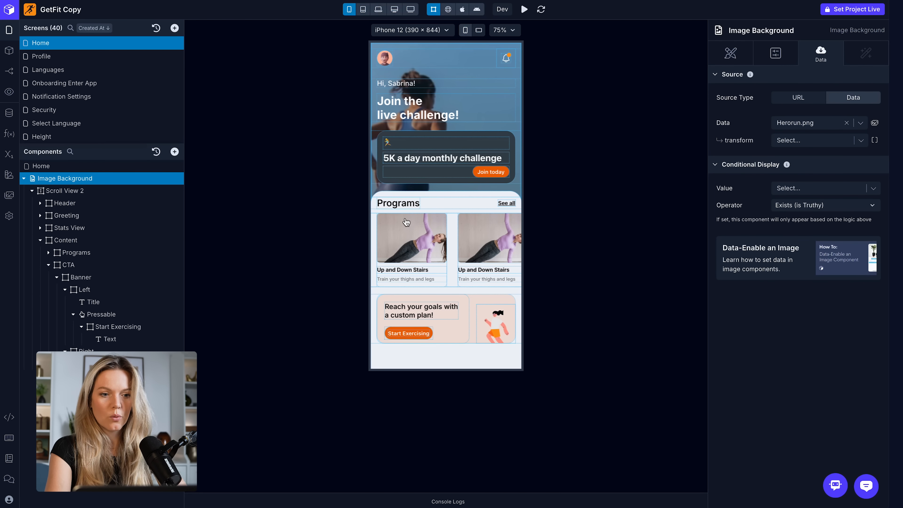
Collapse the CTA component's tree and duplicate the Programs section within Content
click(409, 203)
click(49, 264)
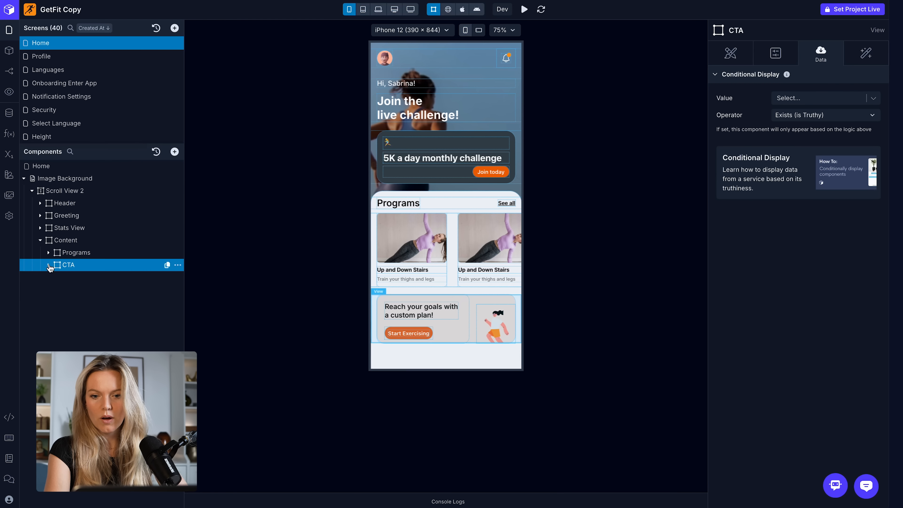
click(64, 252)
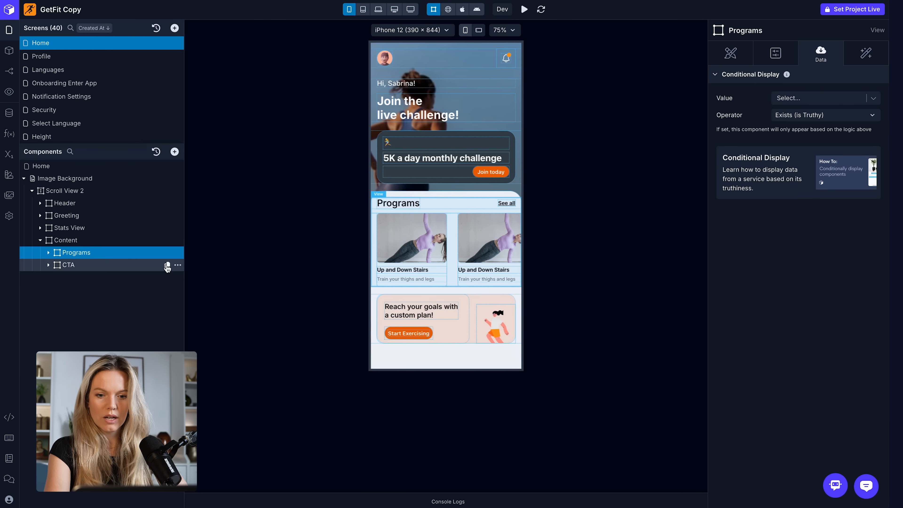
click(177, 253)
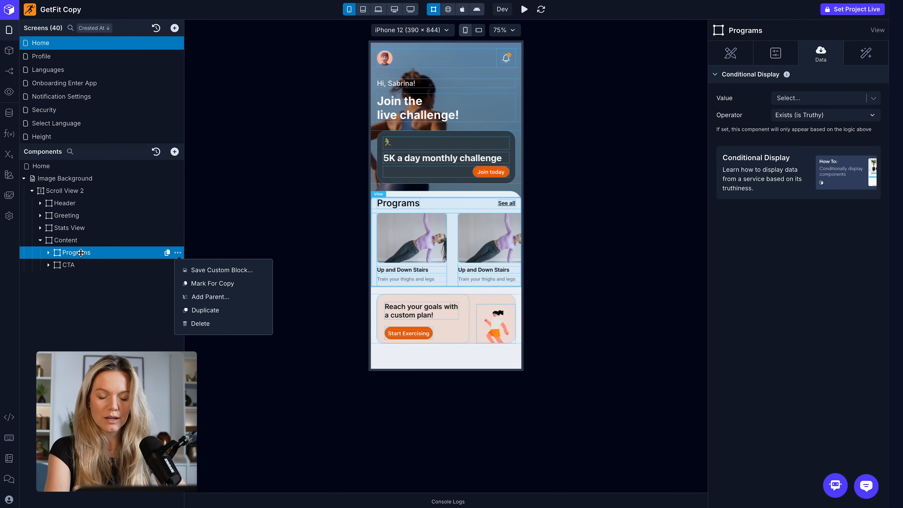
click(217, 309)
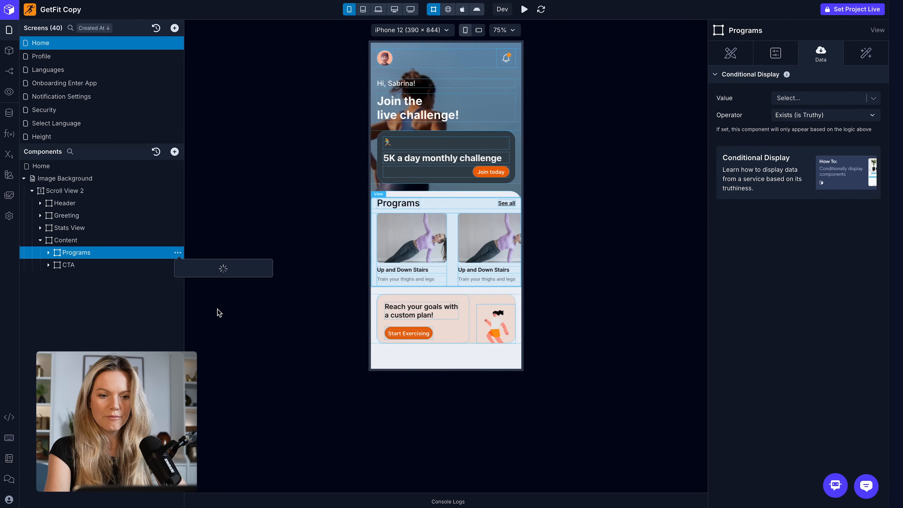
Change the duplicated section's heading text to "Quick Workouts"
click(409, 300)
double_click(736, 115)
text(Quick Workouts)
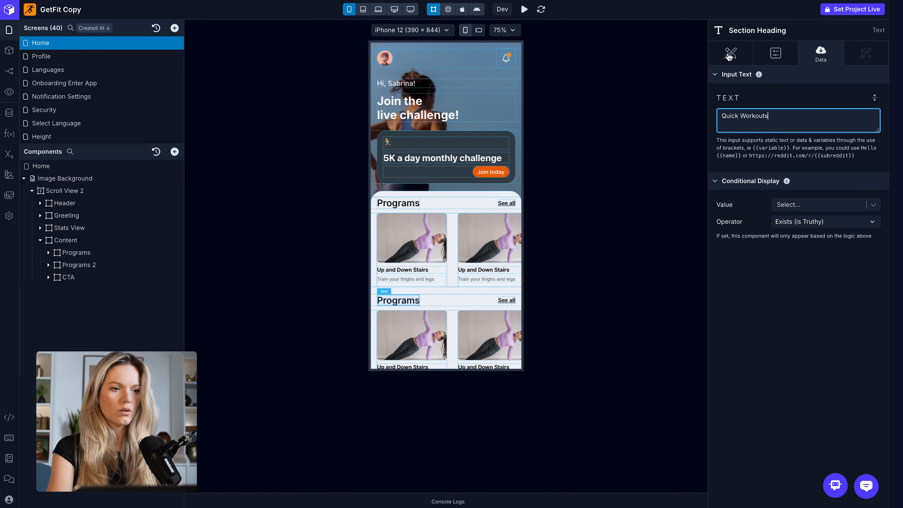
click(729, 54)
Move the CTA component into Programs 2 above its Heading, placing the card between the Programs and Quick Workouts content
scroll(445, 213, down, 2)
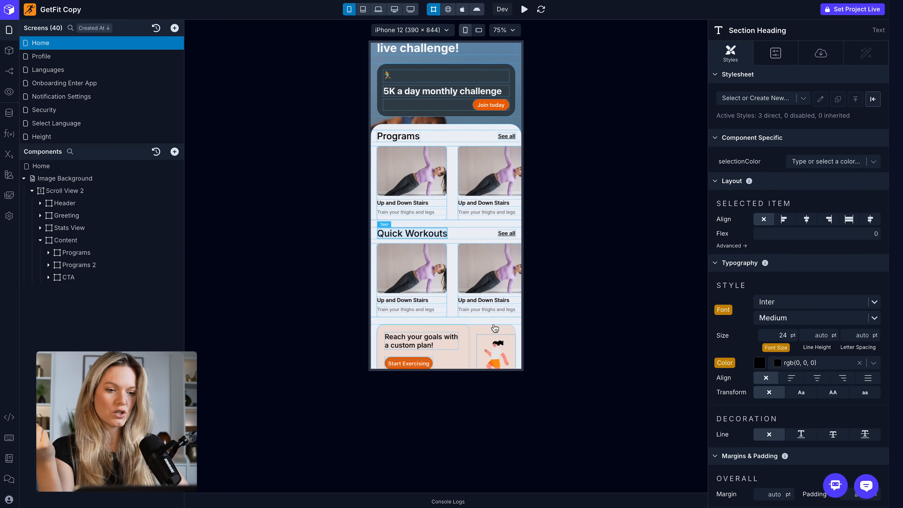
scroll(481, 361, down, 1)
scroll(496, 345, up, 3)
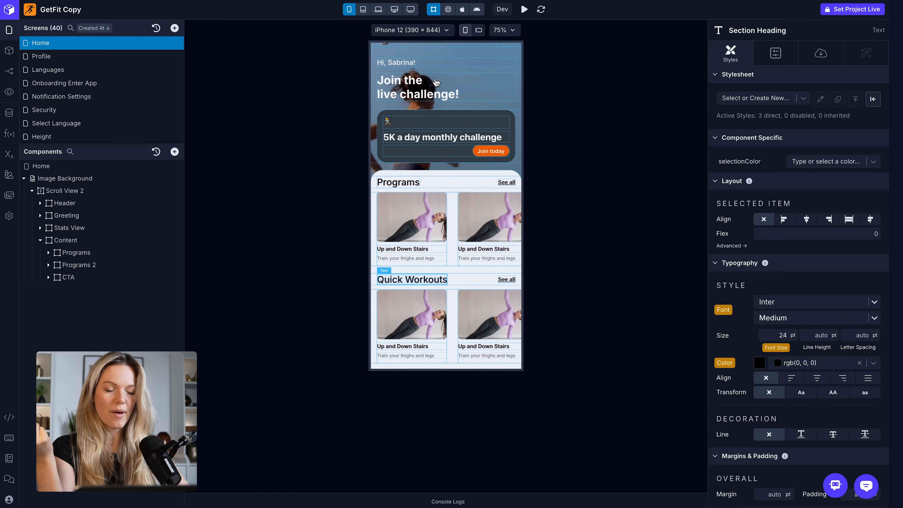
scroll(425, 296, down, 5)
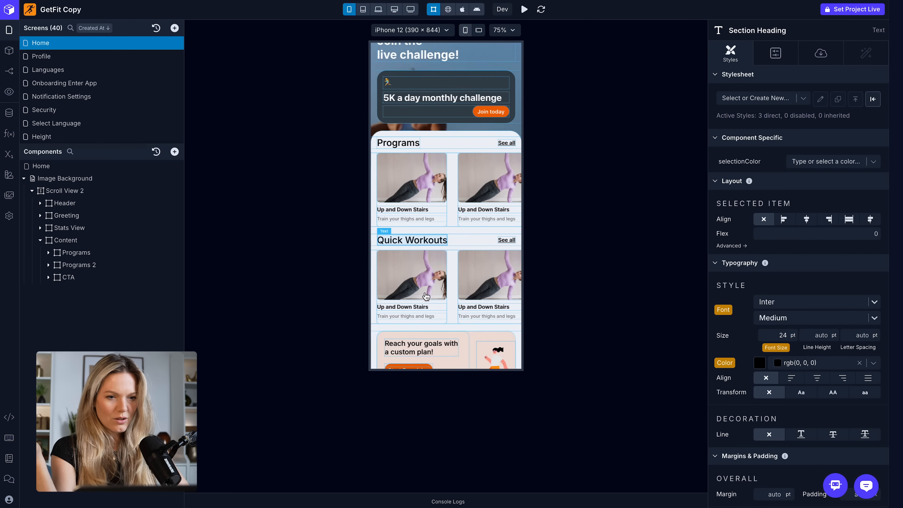
scroll(426, 296, up, 7)
scroll(426, 296, down, 6)
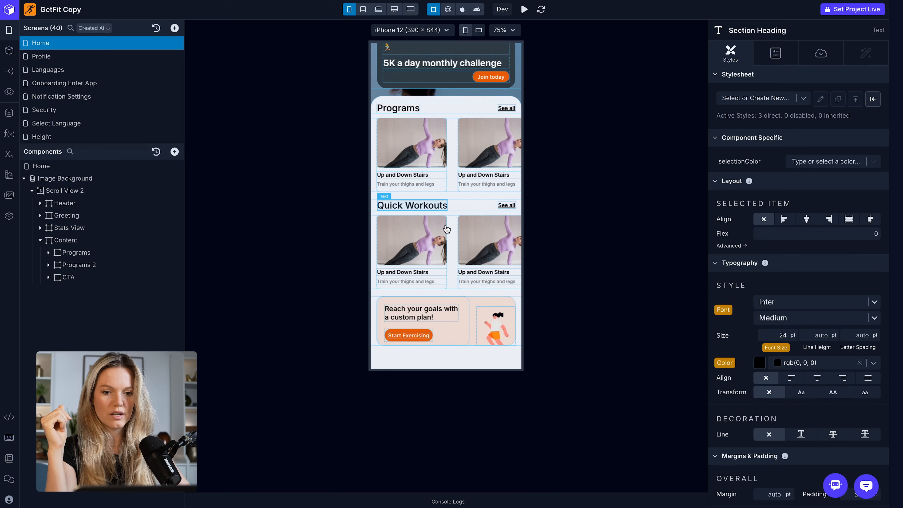
click(102, 279)
drag(101, 279, 101, 271)
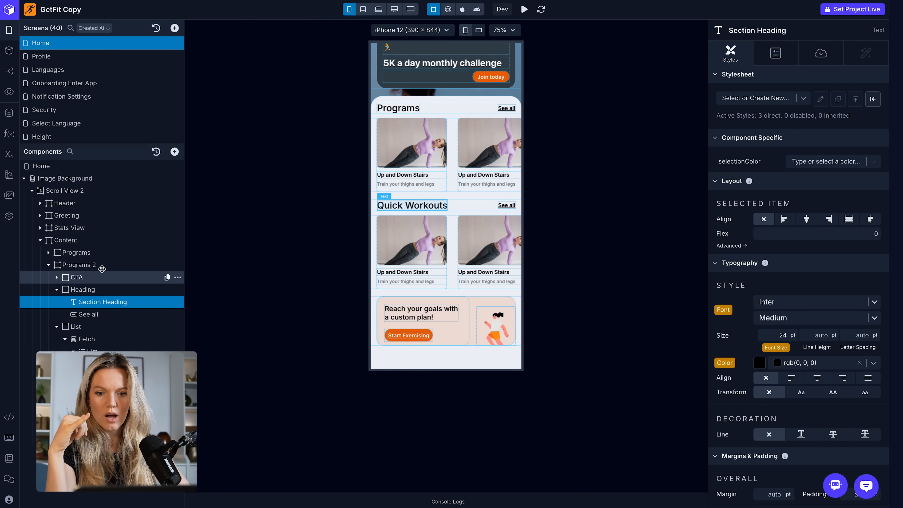
click(445, 274)
scroll(445, 274, up, 5)
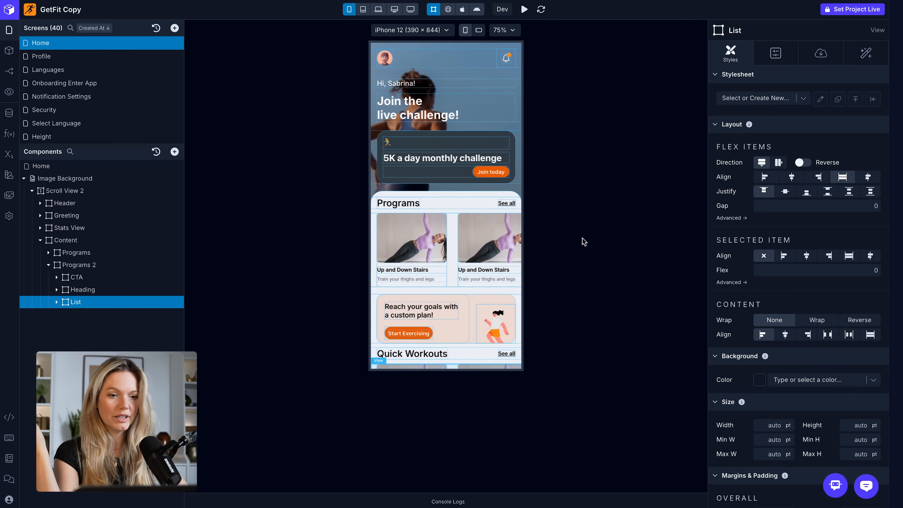
Set the device preview zoom to 100% and show the Home screen in the web preview
click(515, 31)
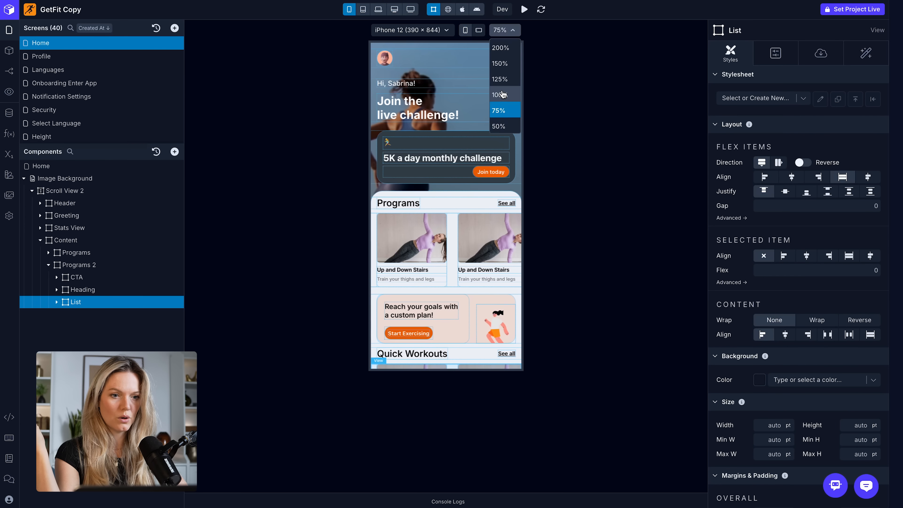
click(504, 93)
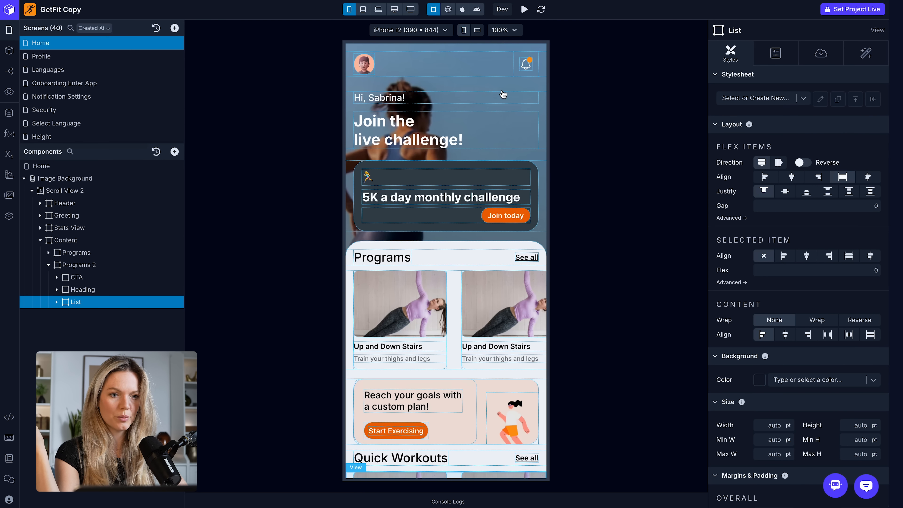
click(448, 10)
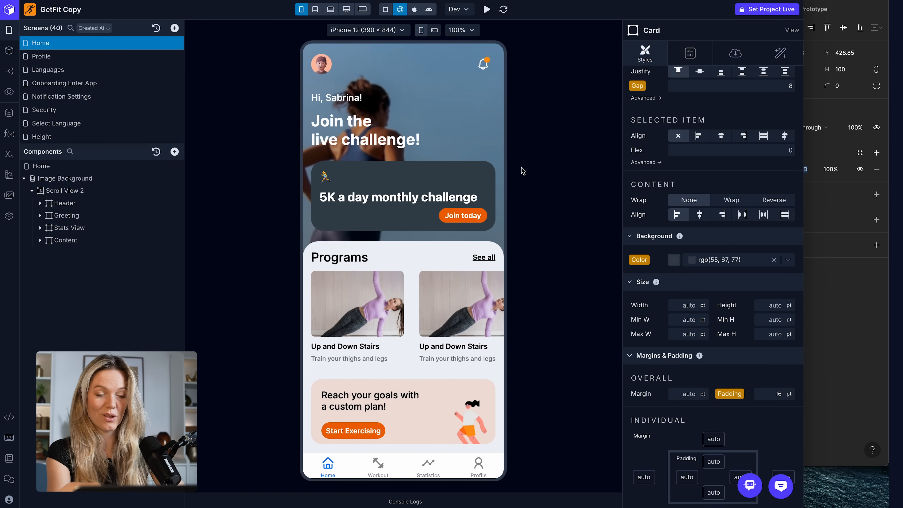
scroll(432, 222, down, 1)
scroll(433, 223, up, 1)
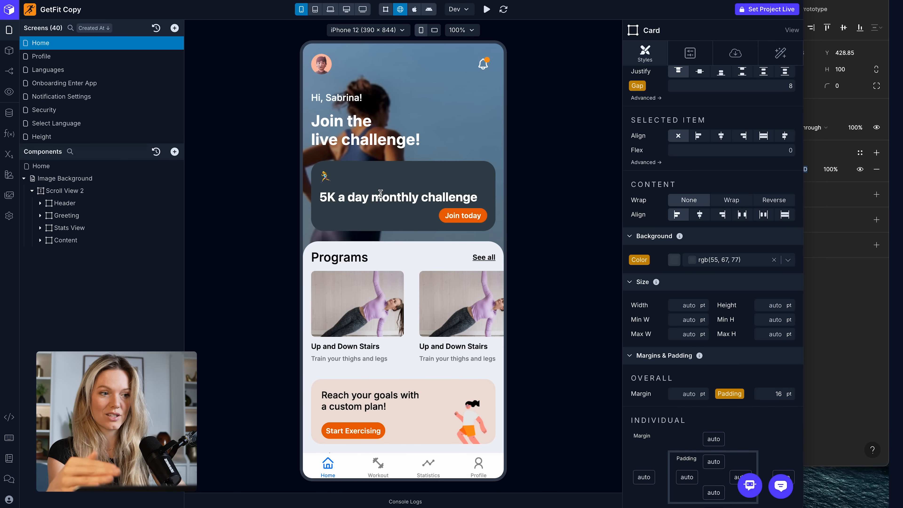
Switch to Figma and copy the 5K card's fill color 1C242C from the final design
click(860, 320)
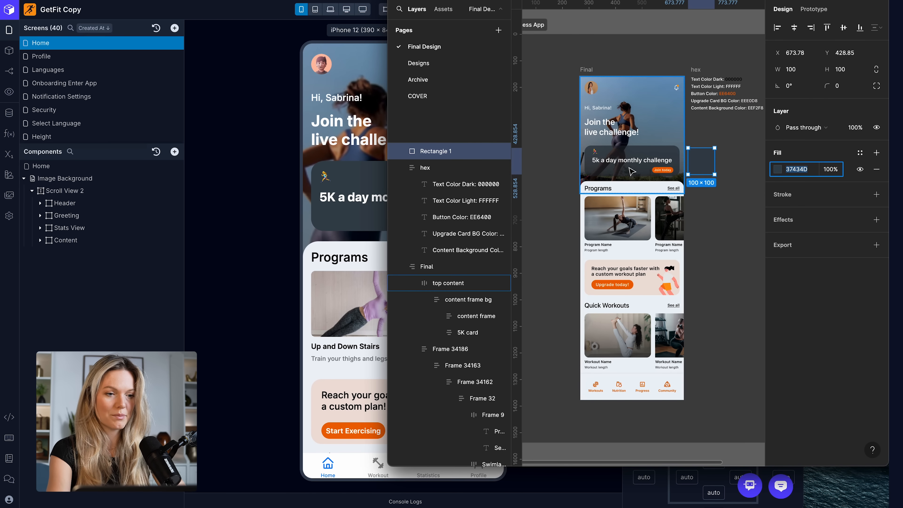
scroll(626, 162, up, 5)
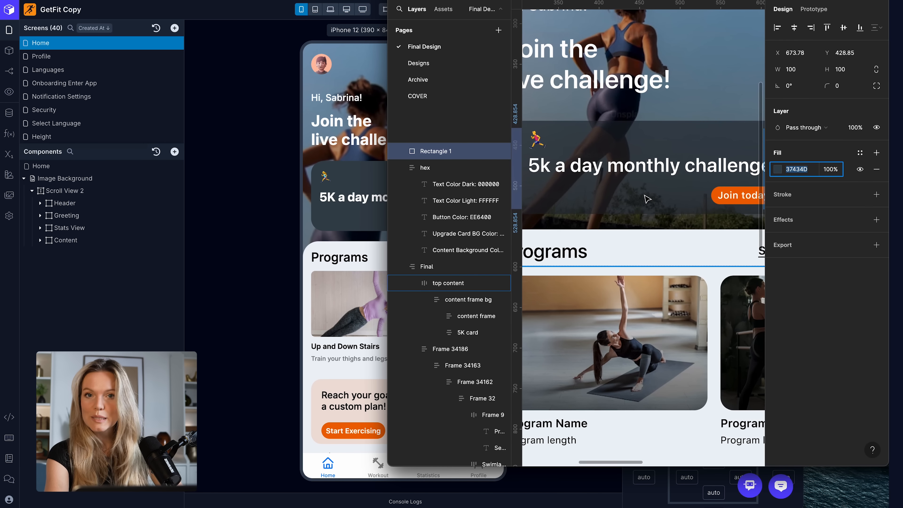
click(623, 194)
double_click(622, 195)
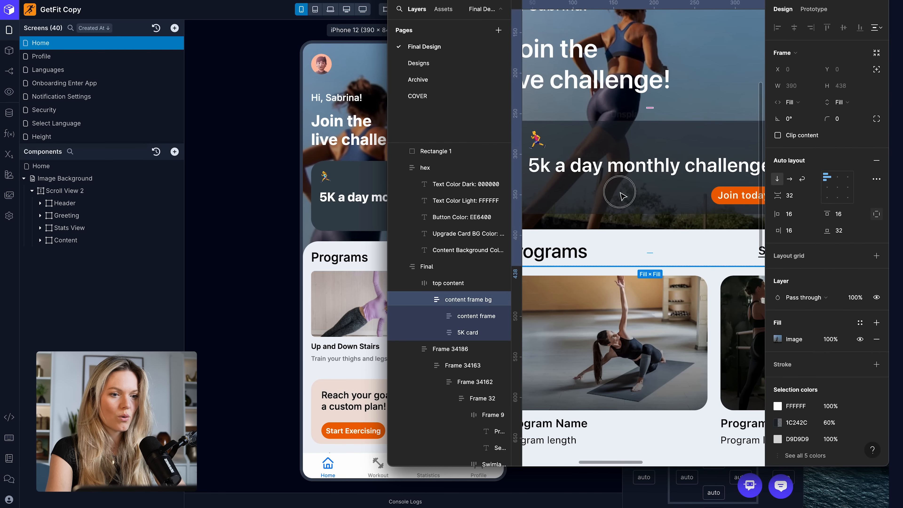
double_click(622, 194)
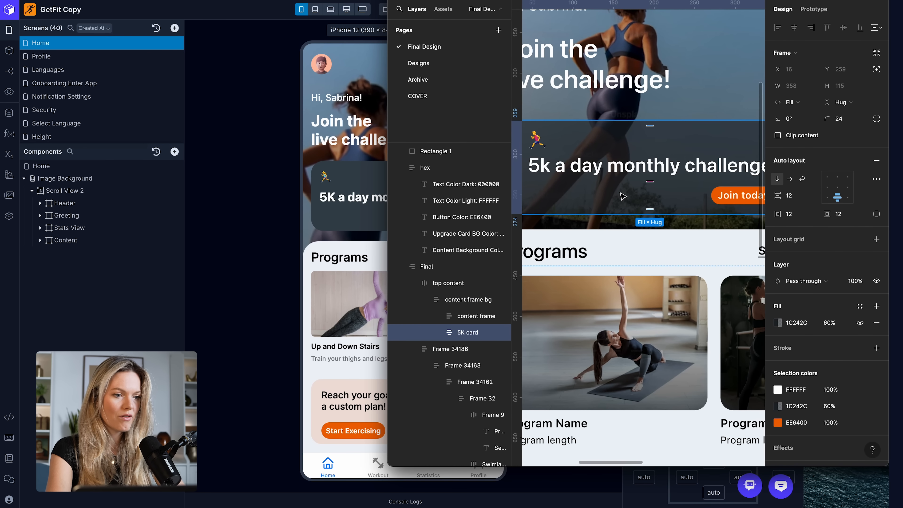
click(795, 322)
key(super+c)
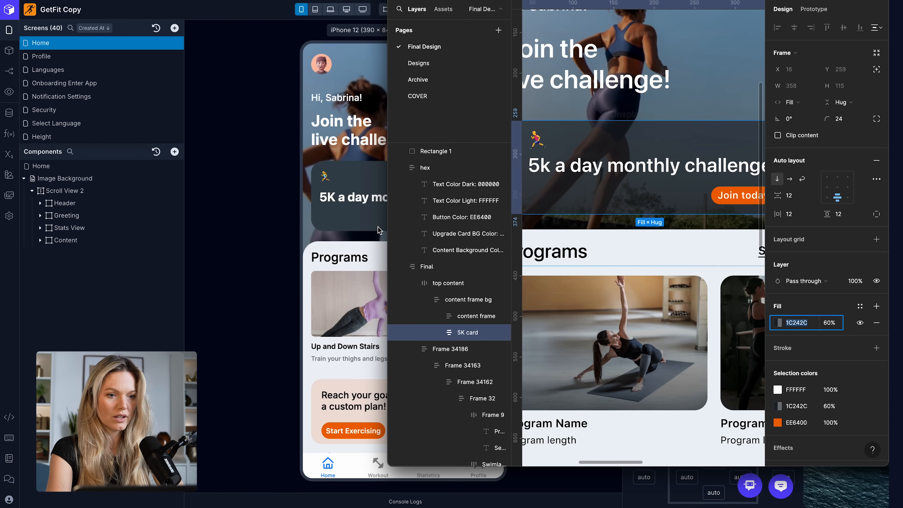
Back in Draftbit's draft view, set the 5K challenge card's background color to 1C242C with 60% opacity and save it
click(347, 219)
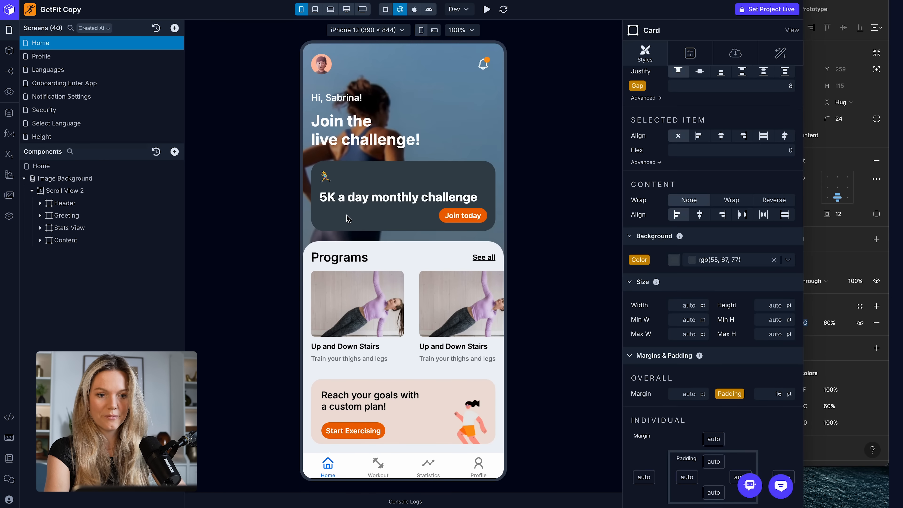
double_click(356, 218)
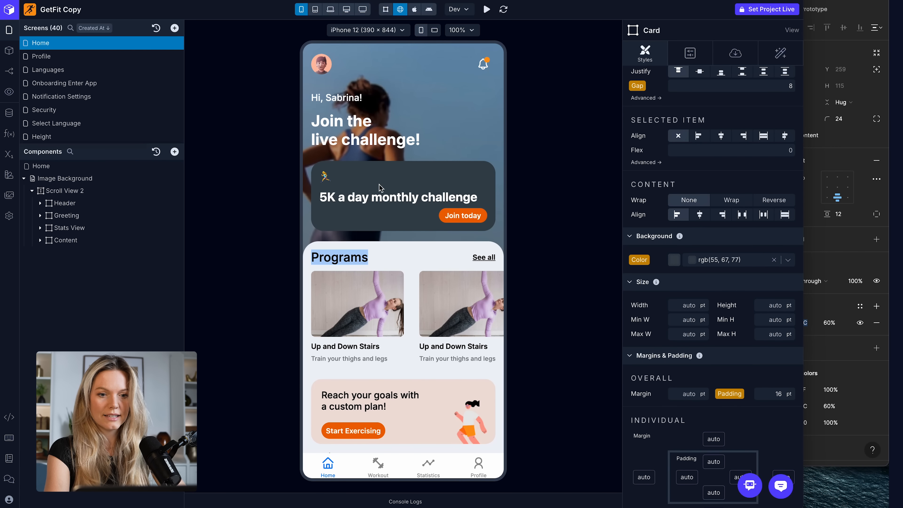
click(389, 10)
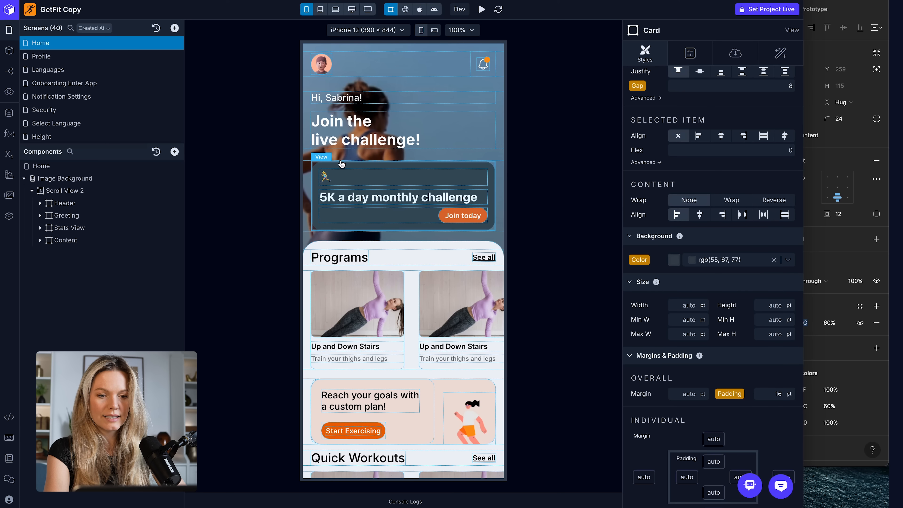
click(674, 263)
double_click(633, 192)
key(super+v)
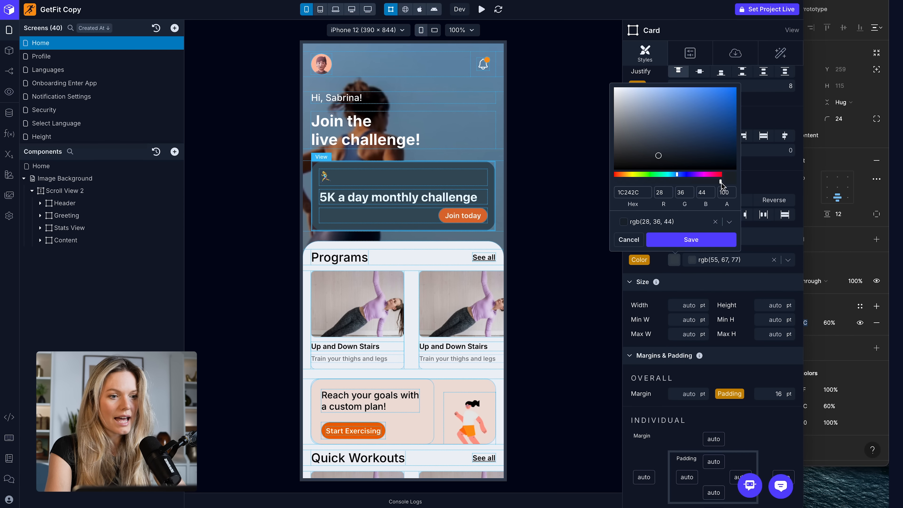
drag(720, 182, 678, 183)
double_click(721, 193)
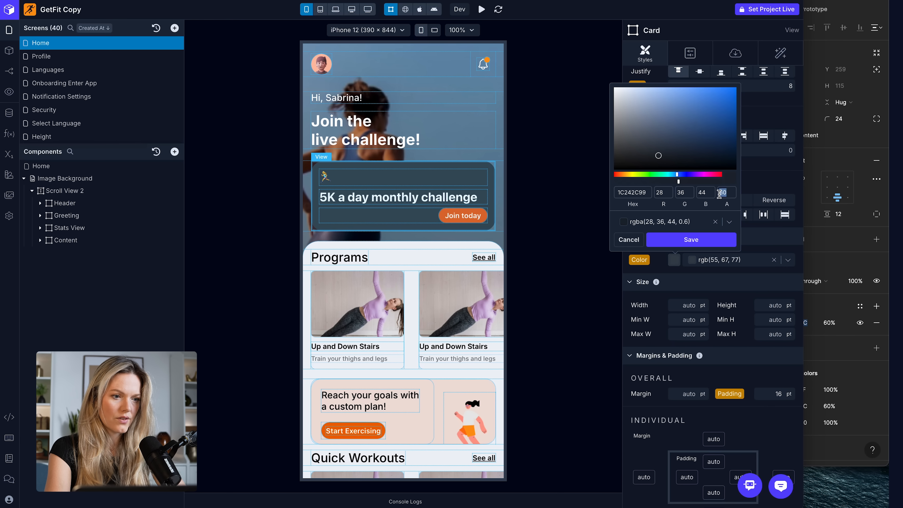
click(691, 239)
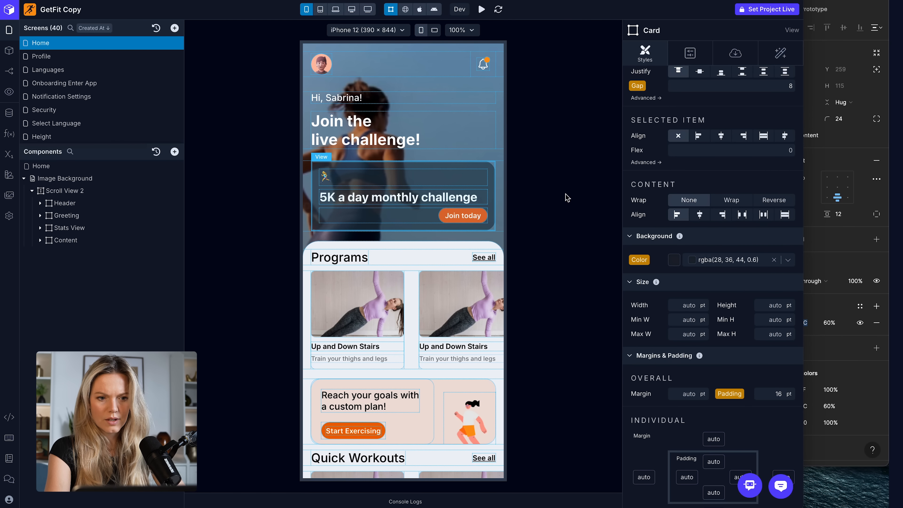
Compare the 5K challenge card in the web preview with the card in the Figma design
click(820, 220)
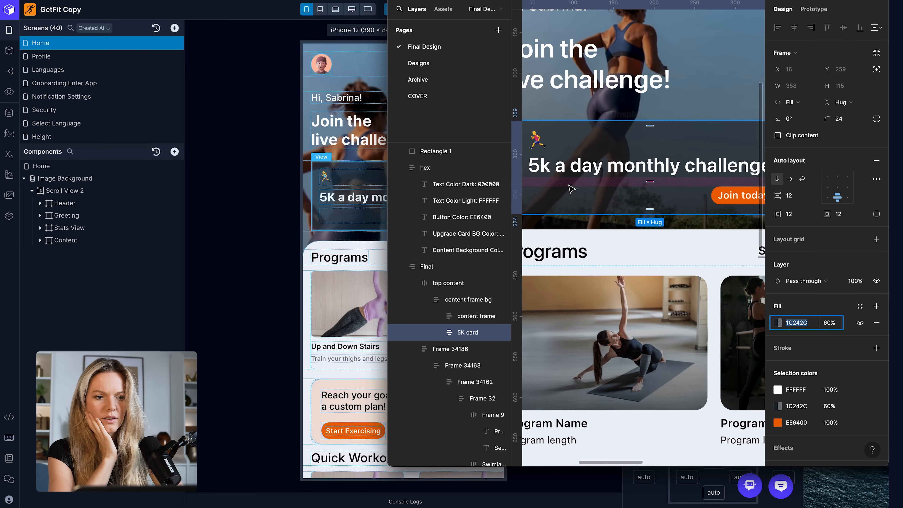
click(263, 238)
click(406, 11)
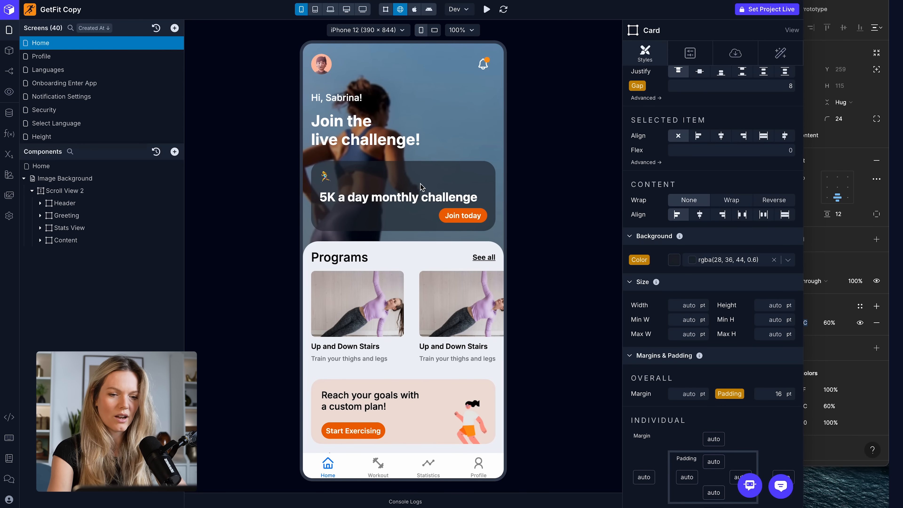
scroll(388, 138, up, 1)
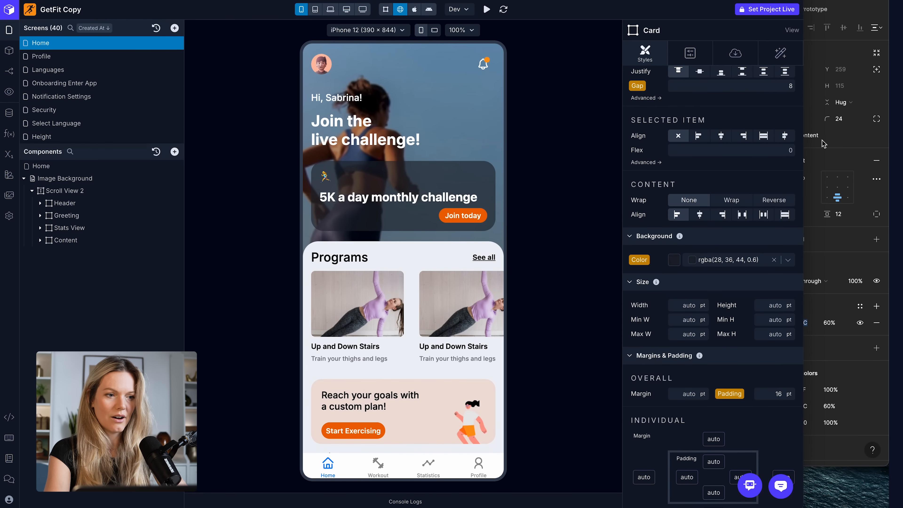
click(829, 142)
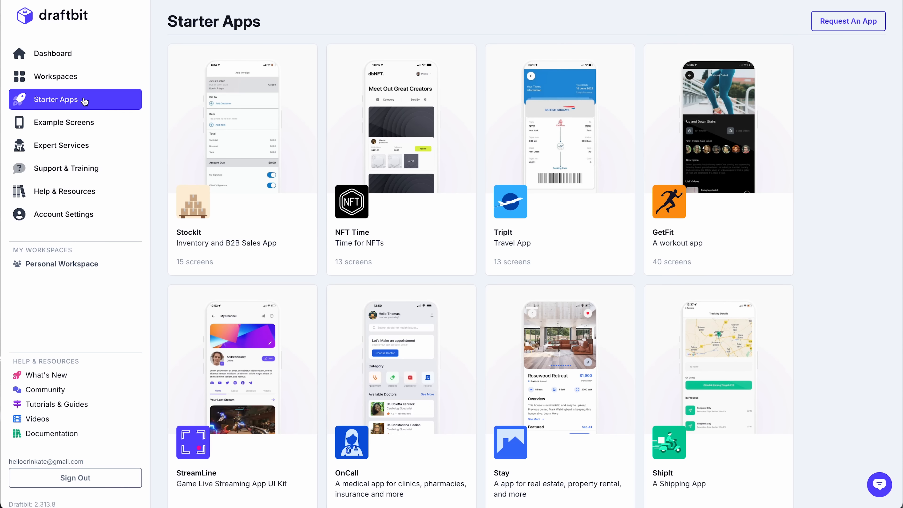
scroll(497, 160, down, 10)
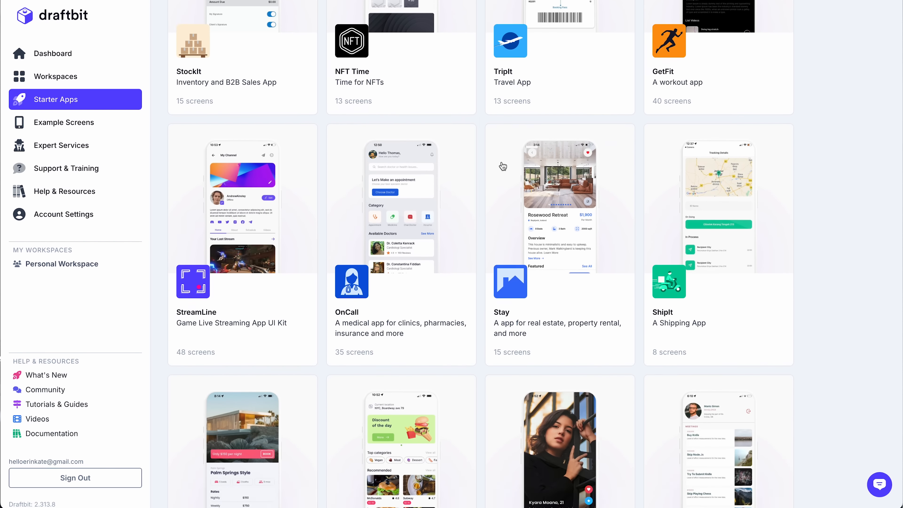
scroll(502, 165, down, 5)
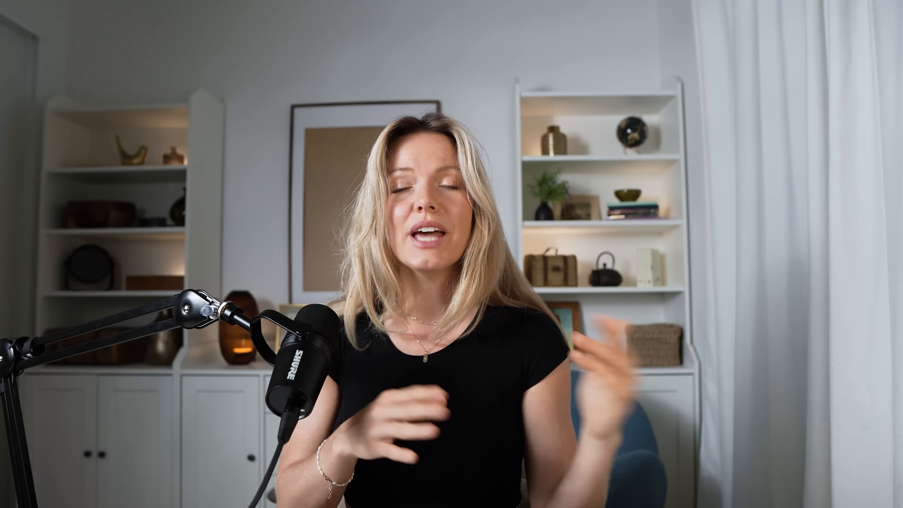